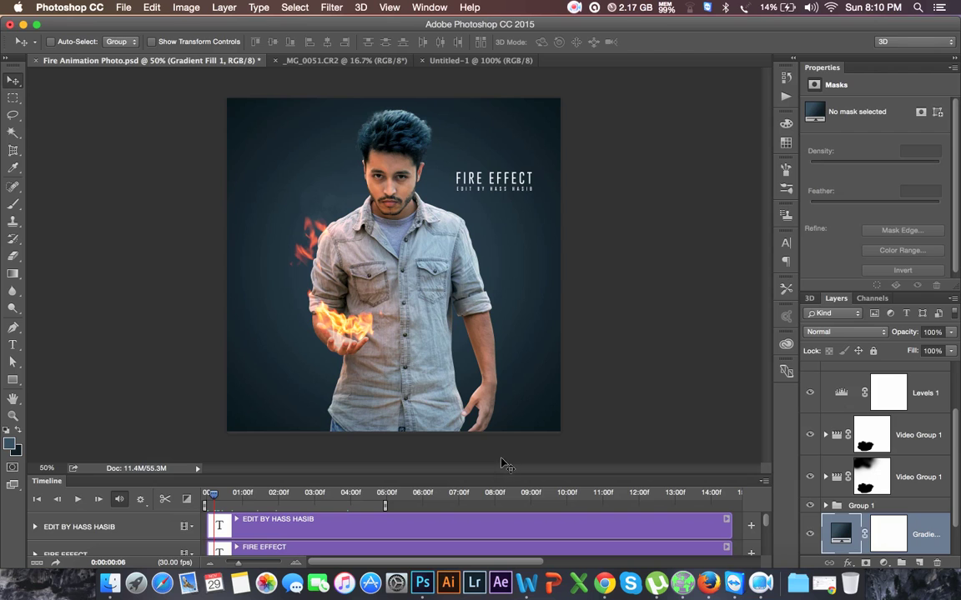
Enlarge the Timeline, scrub the fire animation back to the start, then view _MG_0051.CR2.
drag(511, 477, 511, 449)
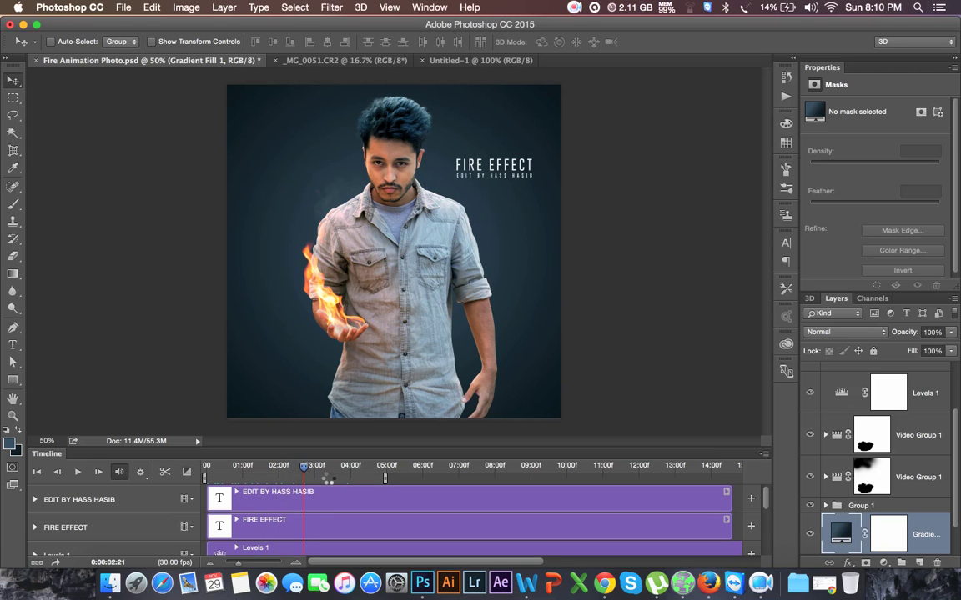
drag(350, 478, 245, 477)
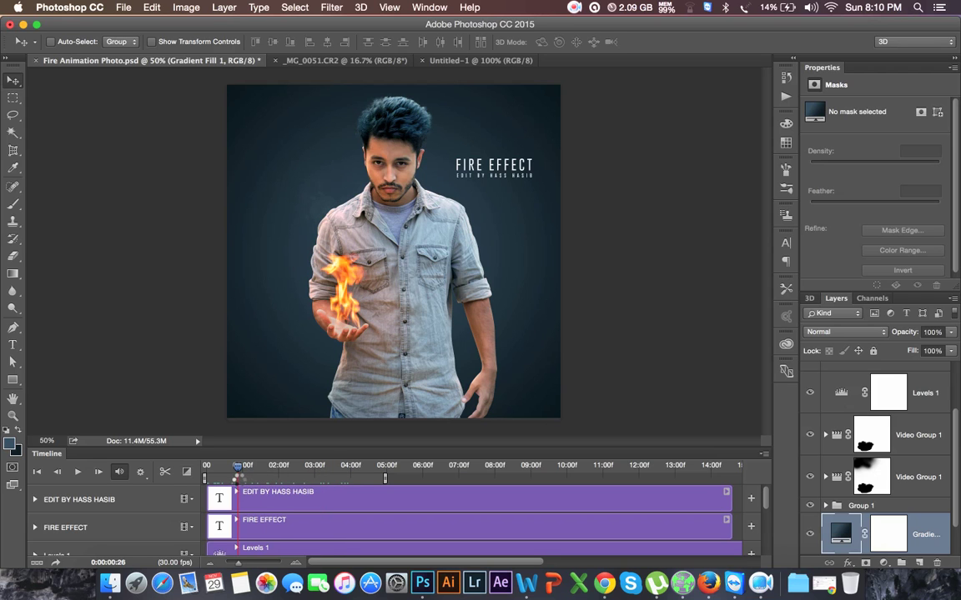
mouse_move(242, 475)
mouse_down()
mouse_move(215, 473)
mouse_move(249, 473)
mouse_up()
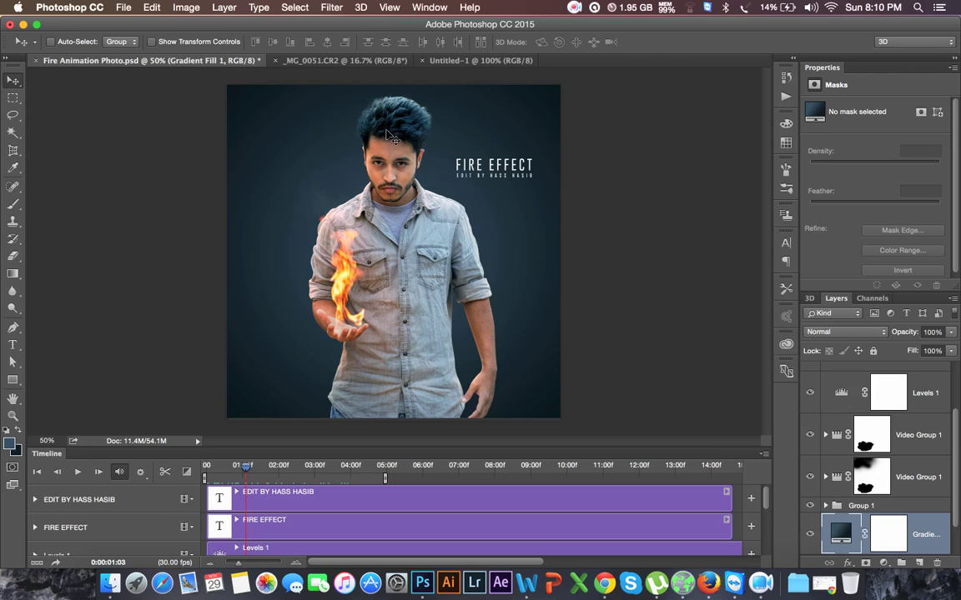
click(344, 61)
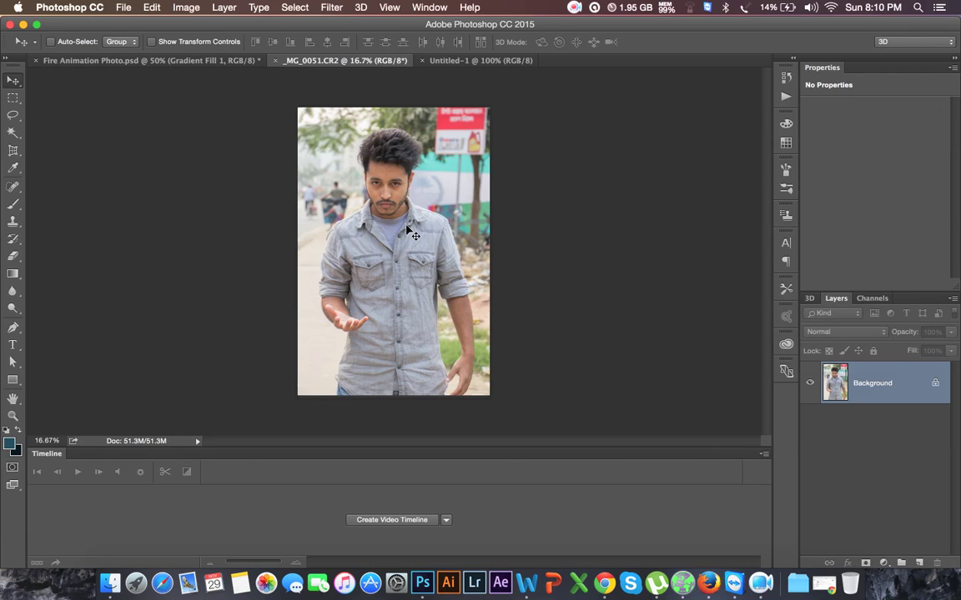
Zoom in and scroll around the original _MG_0051.CR2 photo.
key(super+plus)
key(super+plus)
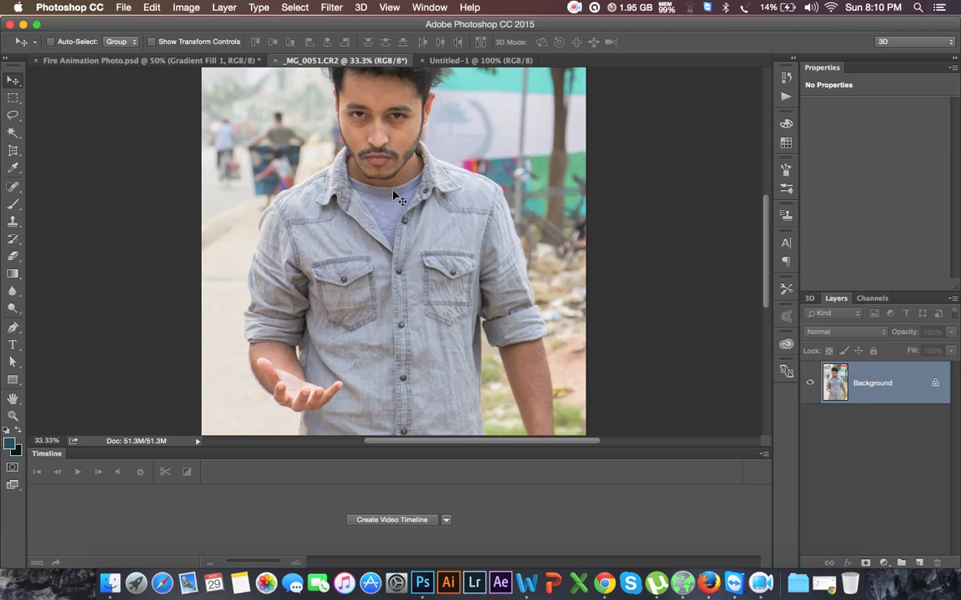
scroll(360, 180, down, 2)
scroll(399, 214, down, 2)
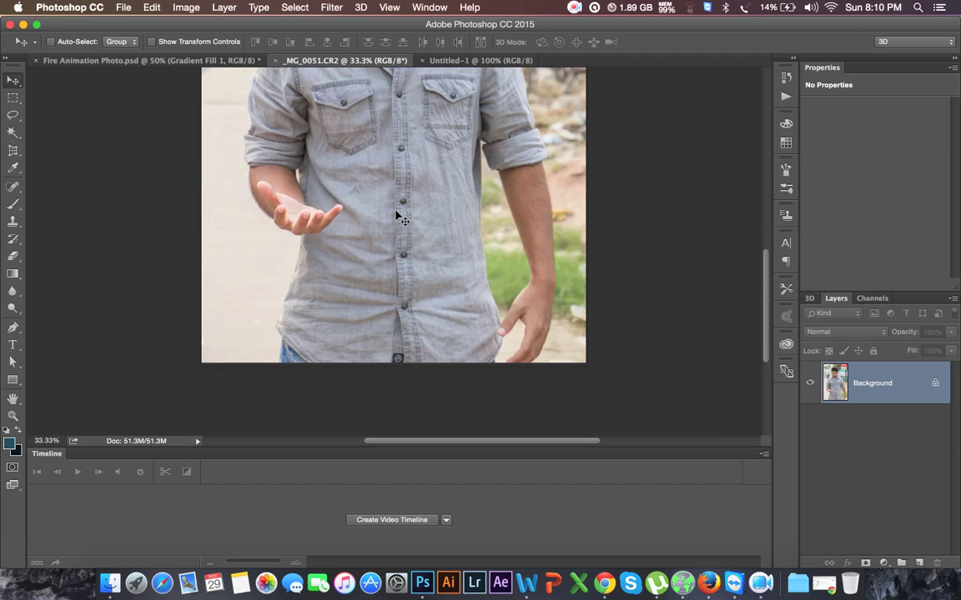
scroll(399, 215, up, 3)
scroll(398, 223, up, 2)
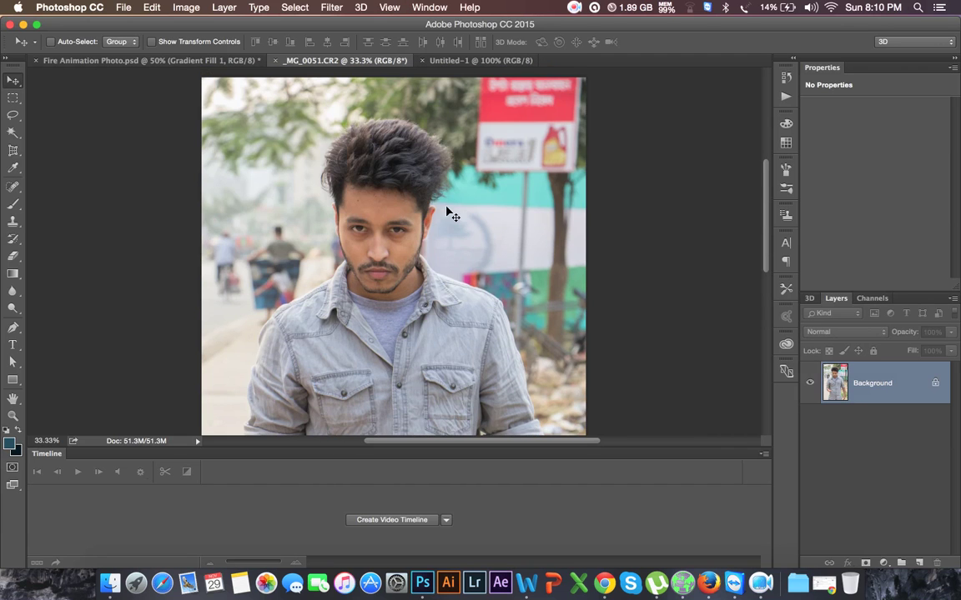
Back in Fire Animation Photo.psd, play the fire animation and stop it at 0:00:00:22.
click(219, 61)
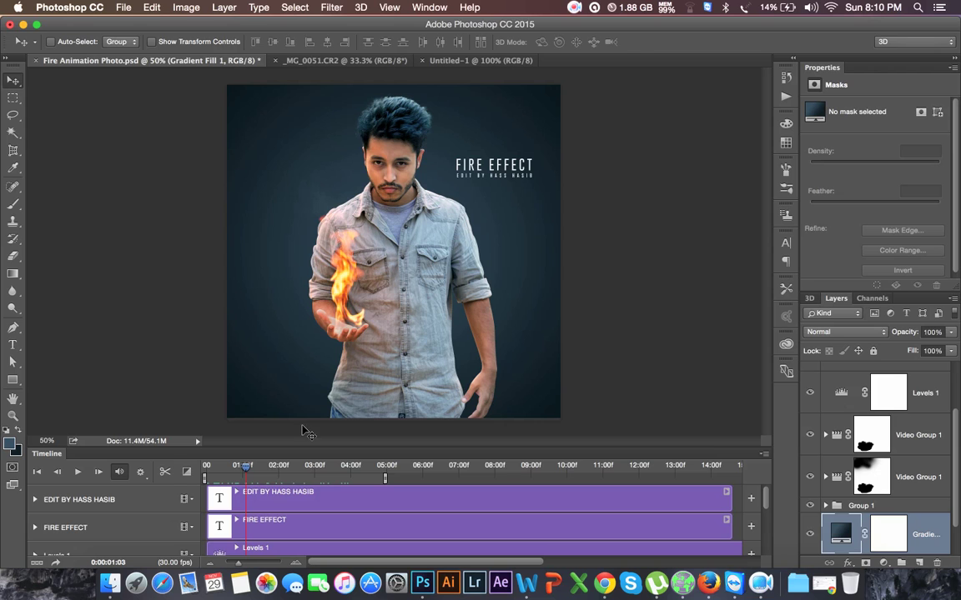
drag(247, 473, 218, 474)
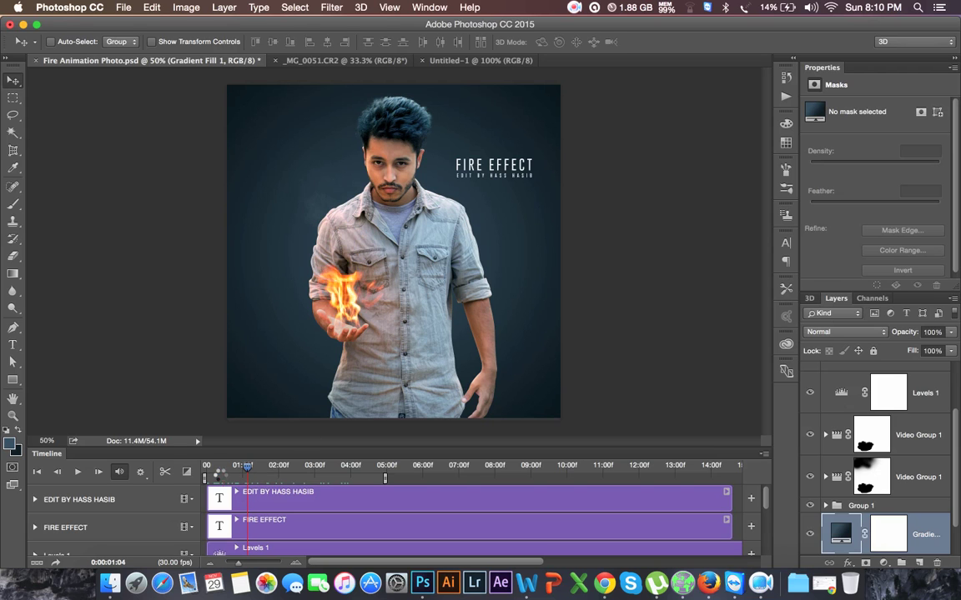
click(79, 473)
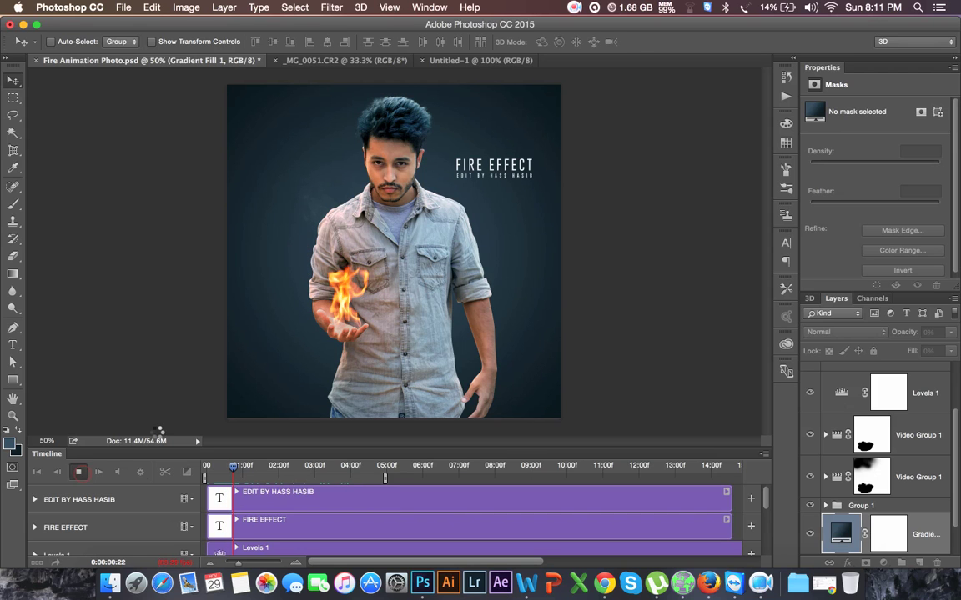
key(space)
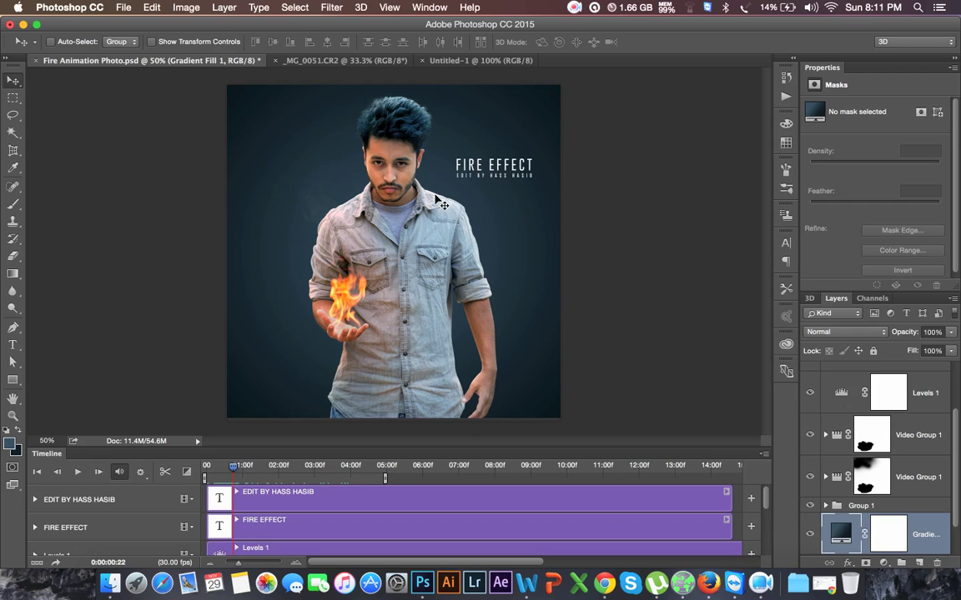
click(483, 60)
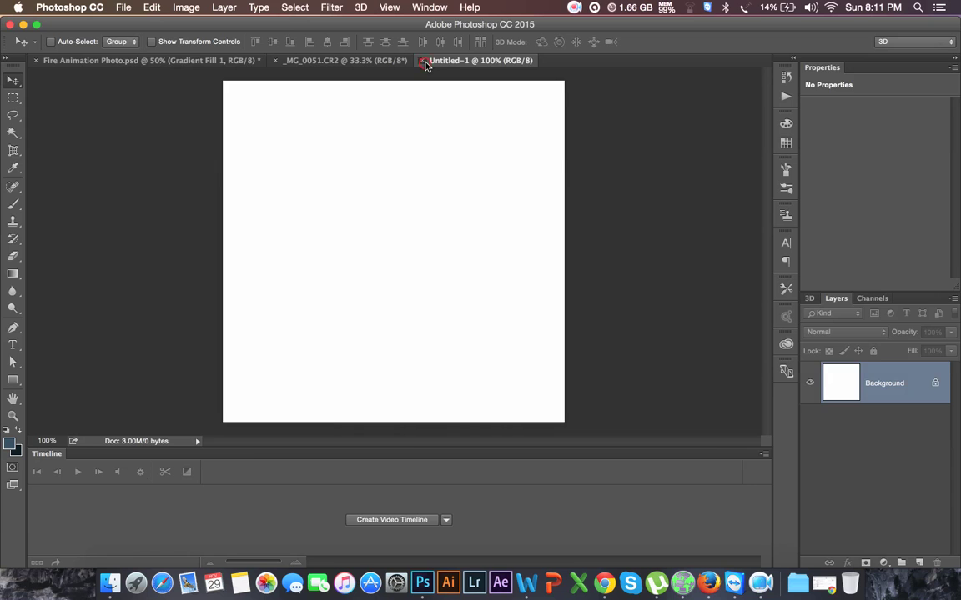
Close the old Untitled-1 and create a new 500 × 500 px document at resolution 7.
click(423, 61)
click(122, 7)
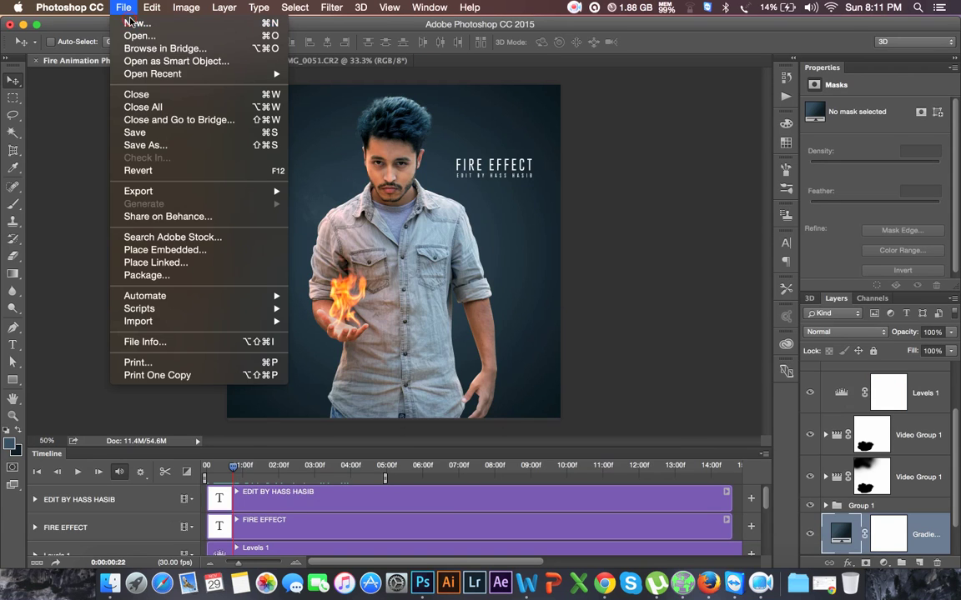
click(134, 22)
double_click(430, 247)
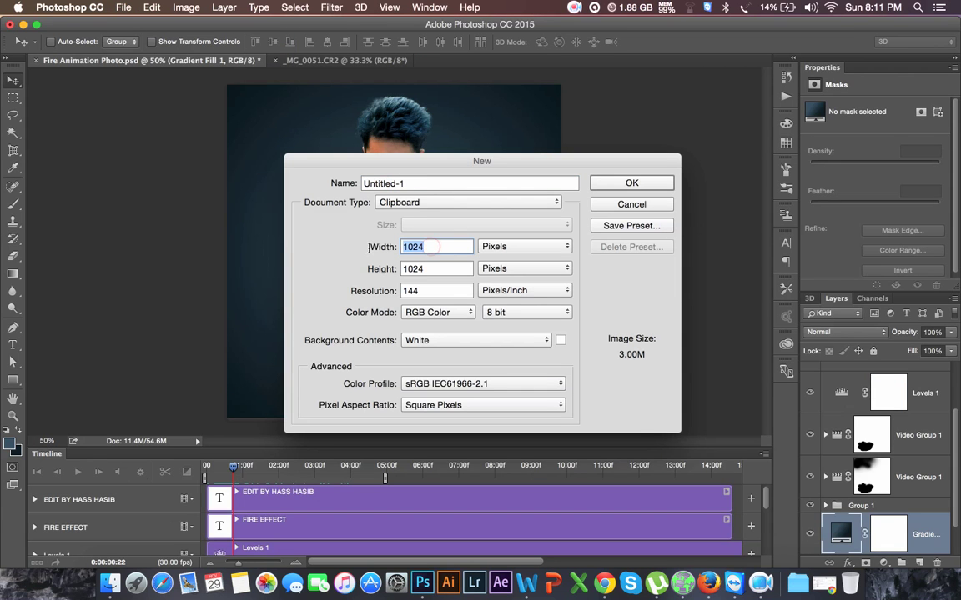
text(500)
double_click(438, 270)
text(500)
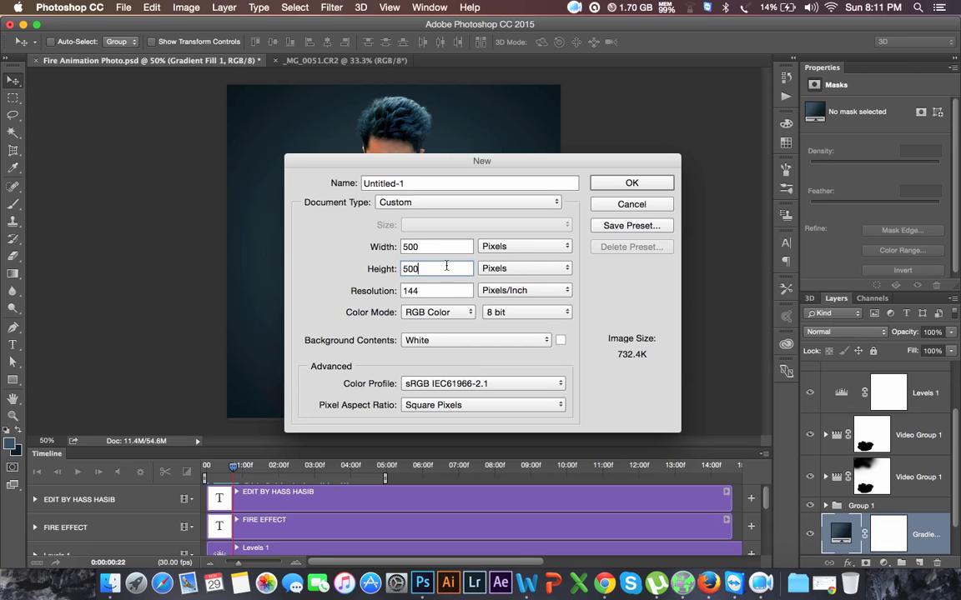
double_click(453, 291)
text(72)
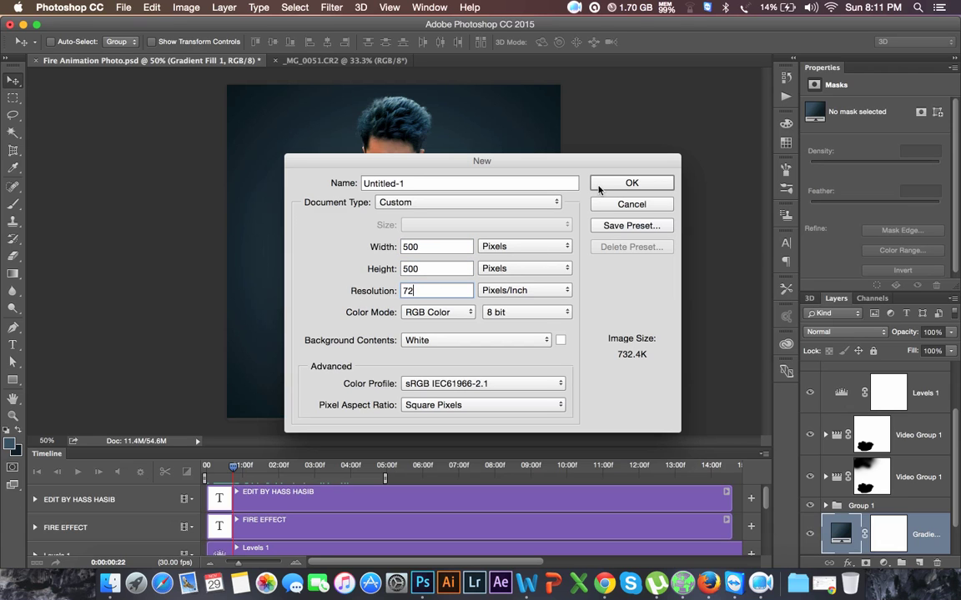
click(601, 185)
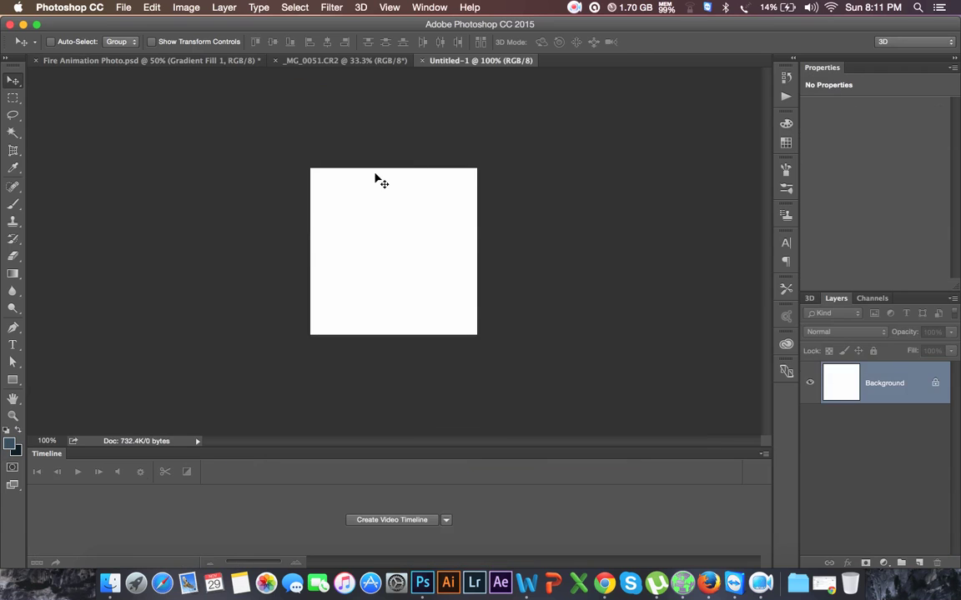
Close the Timeline panel and view the new canvas at 200% zoom.
key(ctrl+plus)
key(ctrl+minus)
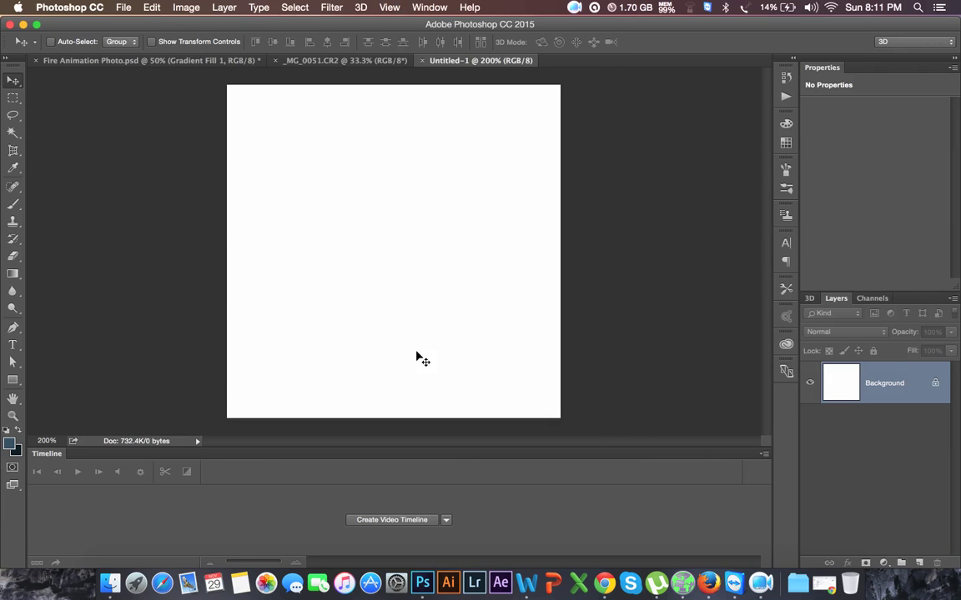
click(764, 454)
click(788, 541)
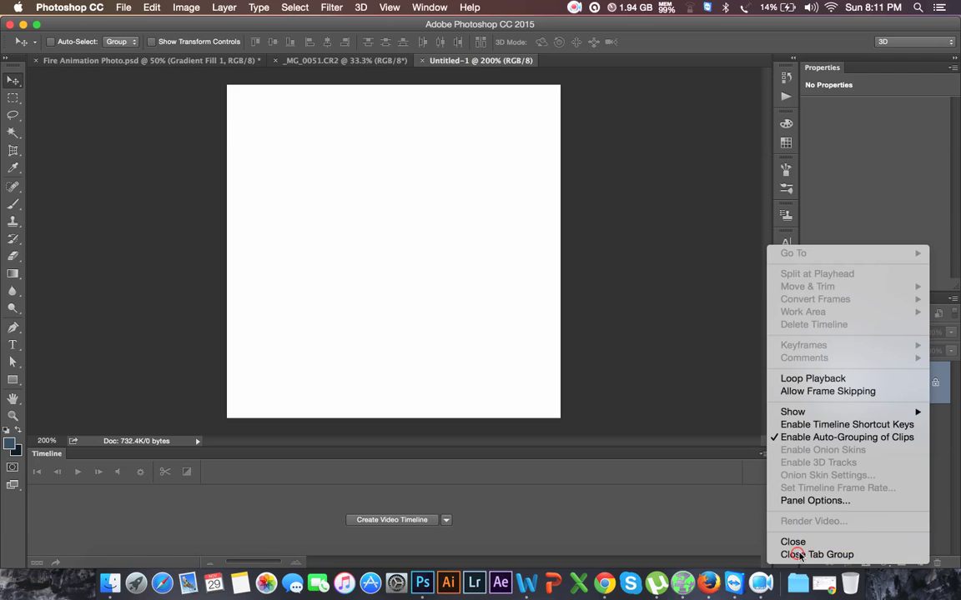
key(ctrl+plus)
key(ctrl+minus)
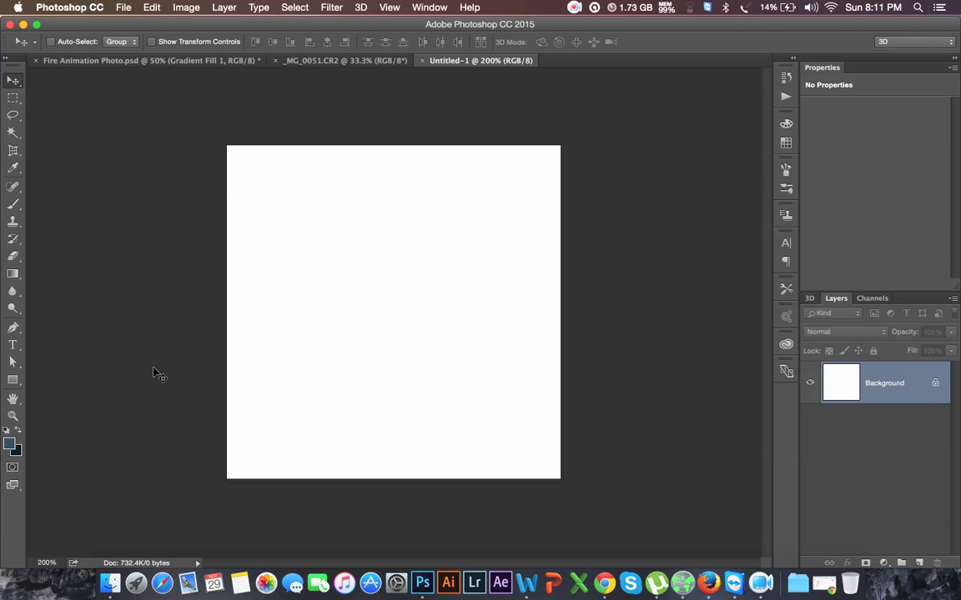
click(16, 444)
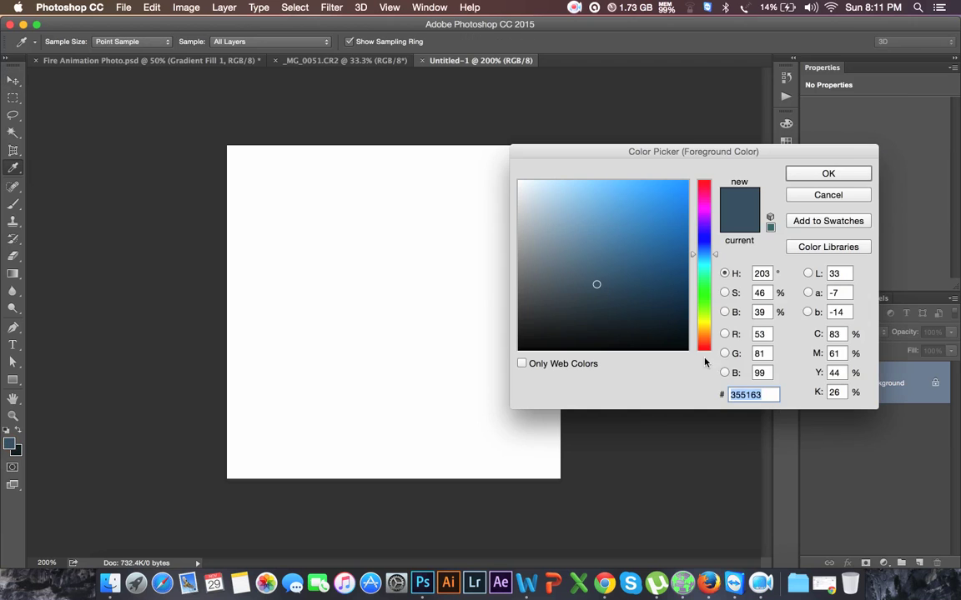
Set the foreground colour to hex 355163.
click(738, 398)
drag(762, 395, 729, 395)
click(824, 173)
key(v)
Set the background colour to the dark hex 051a23.
click(18, 451)
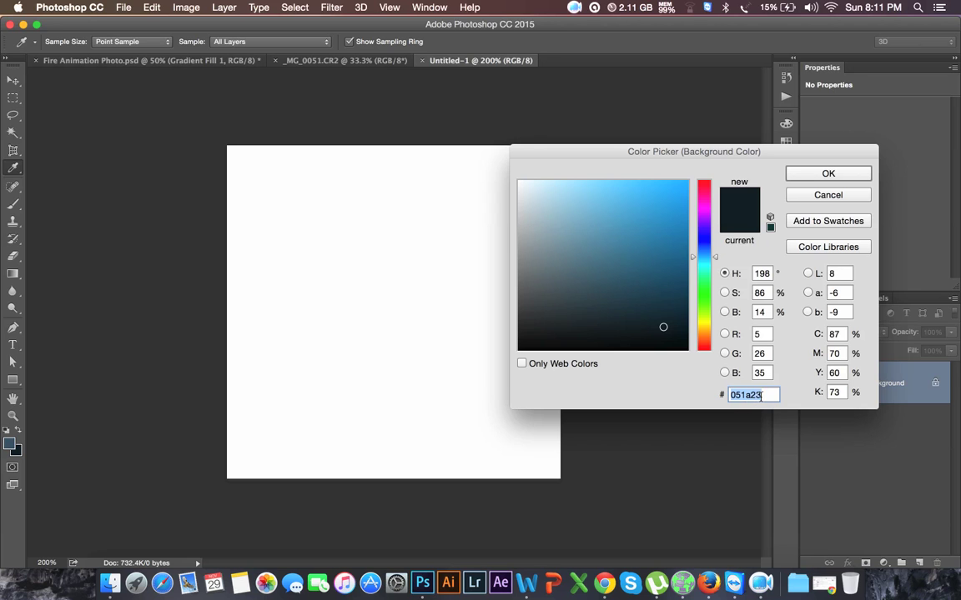
click(799, 173)
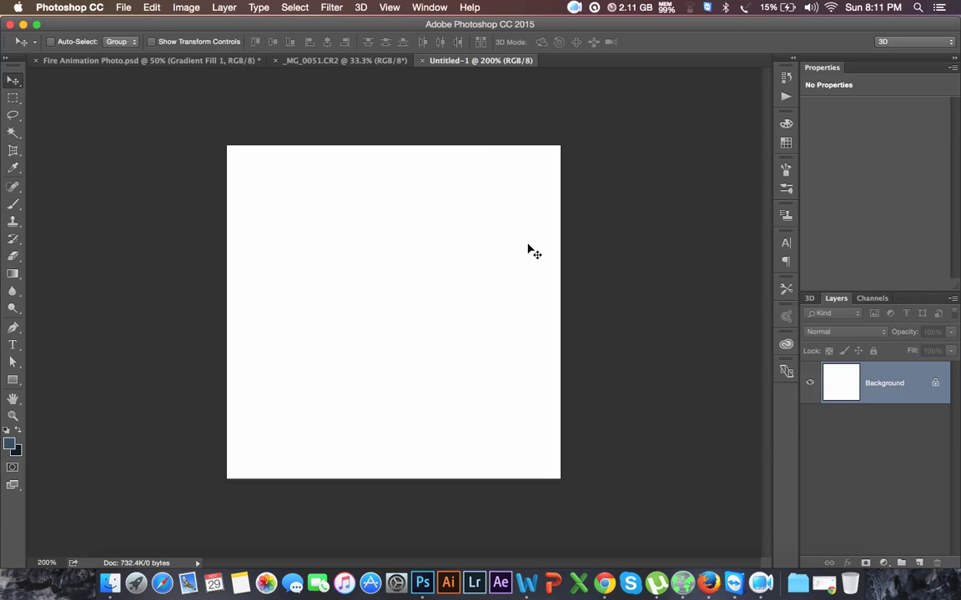
click(885, 564)
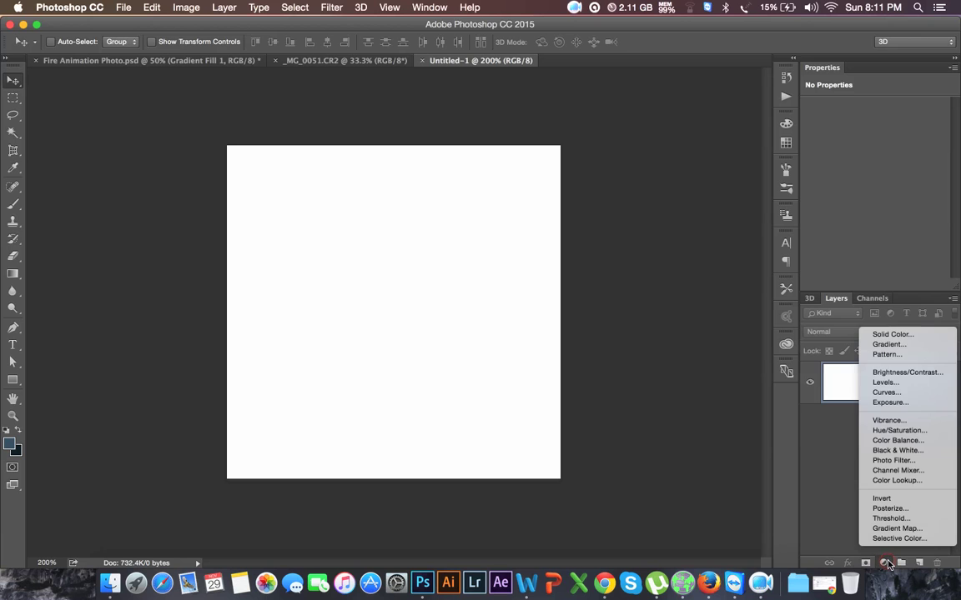
Add a radial foreground-to-background Gradient Fill layer at 166% scale with dither on.
click(894, 349)
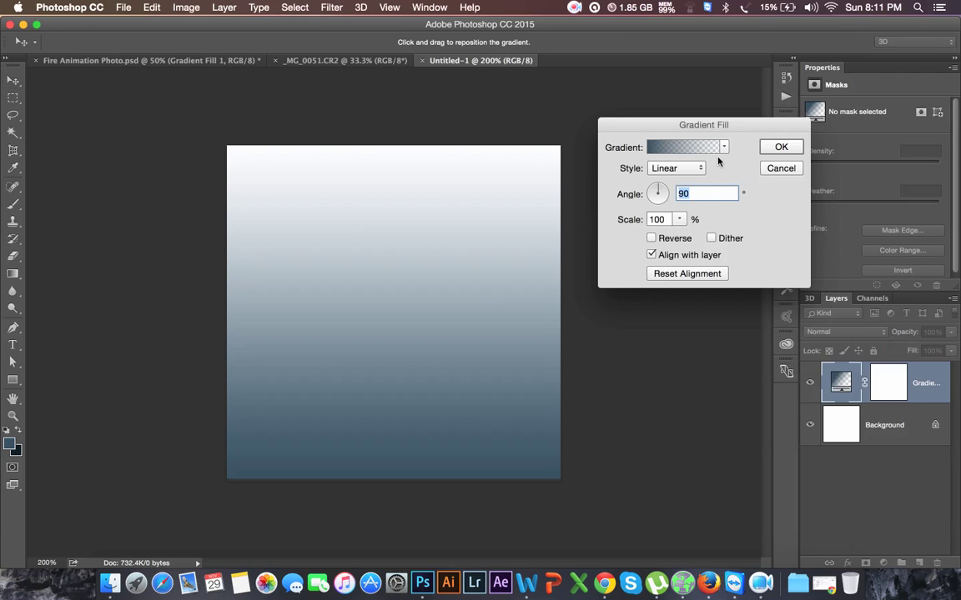
click(722, 150)
click(618, 172)
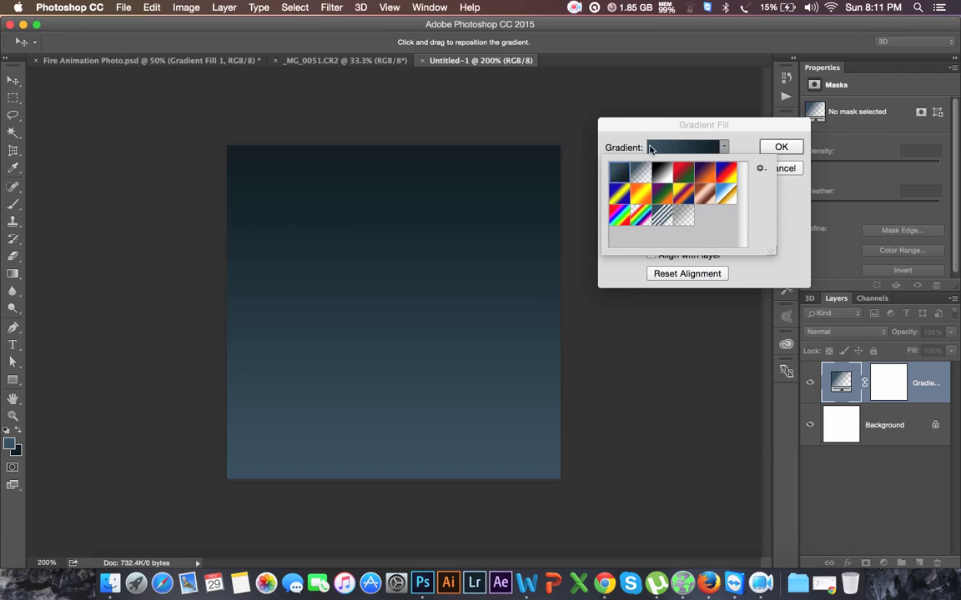
click(668, 124)
click(680, 167)
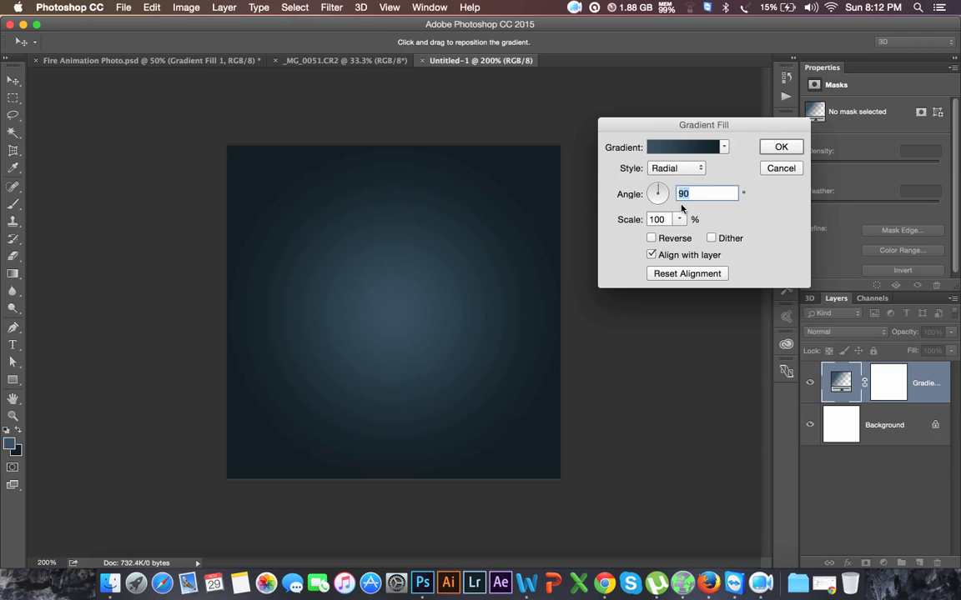
drag(680, 224, 687, 240)
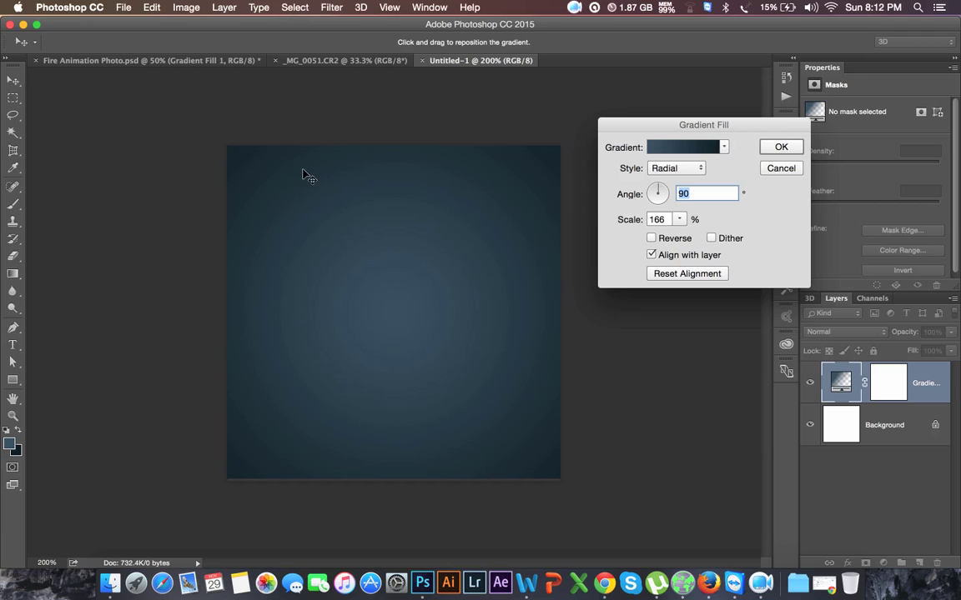
click(731, 240)
click(662, 191)
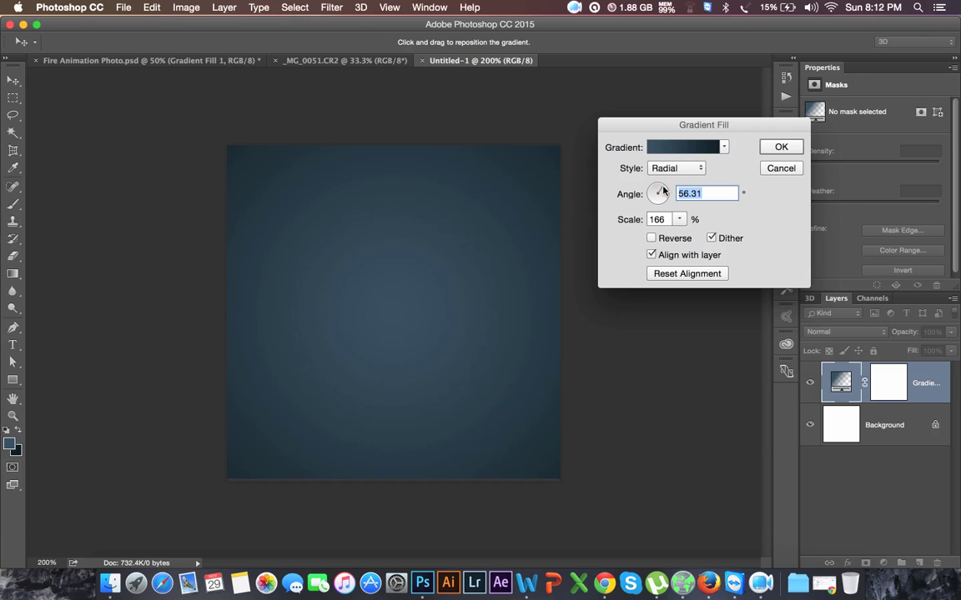
click(782, 150)
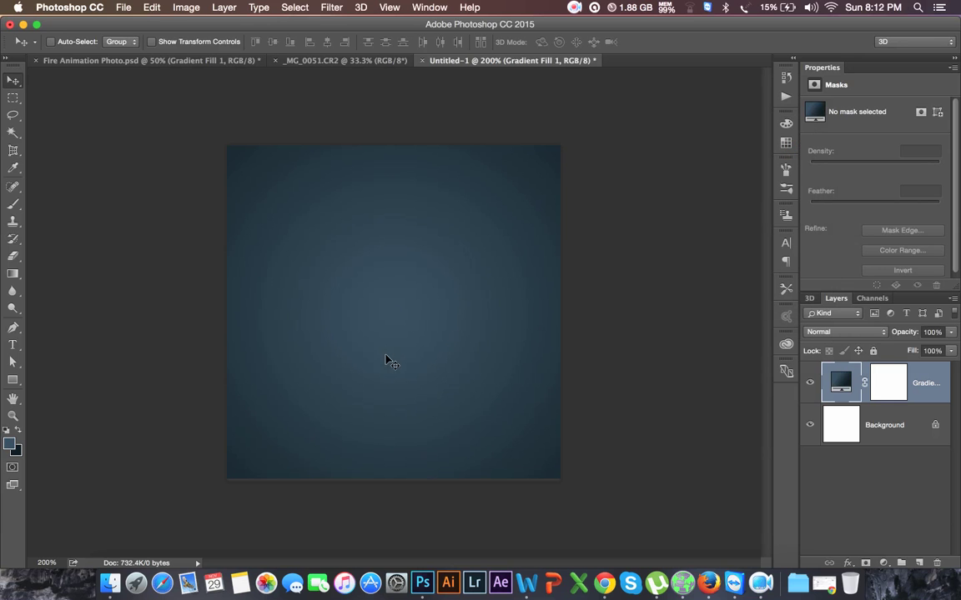
key(super+equal)
key(super+minus)
Open _MG_0051.psd and drag its cut-out man into Untitled-1 as Layer 1.
click(355, 60)
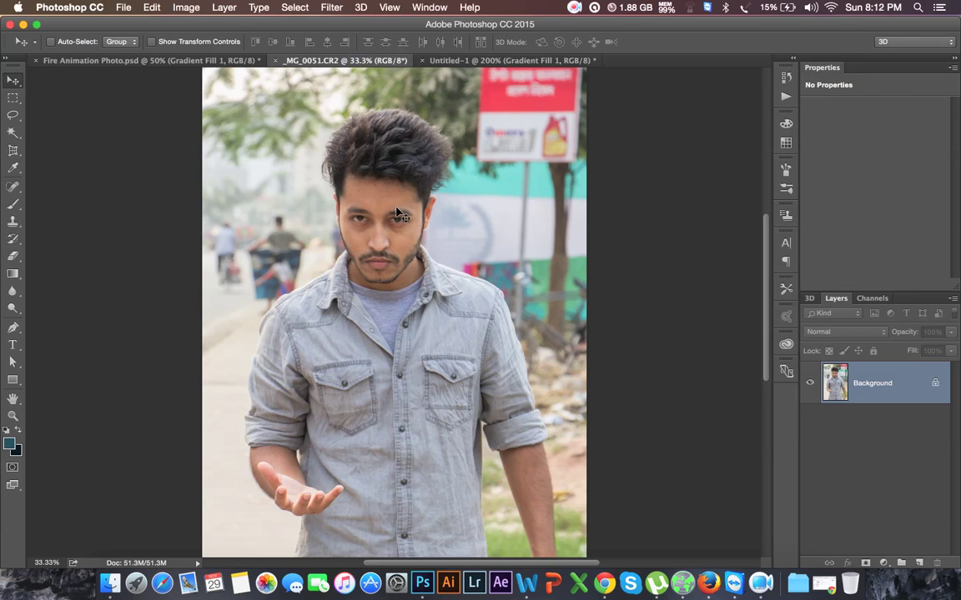
scroll(346, 276, down, 5)
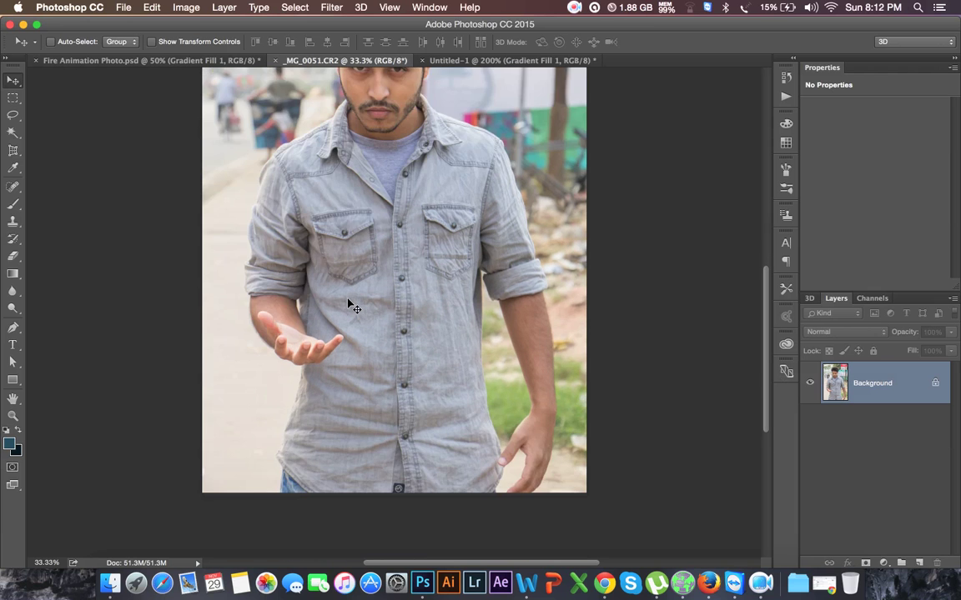
scroll(347, 303, up, 6)
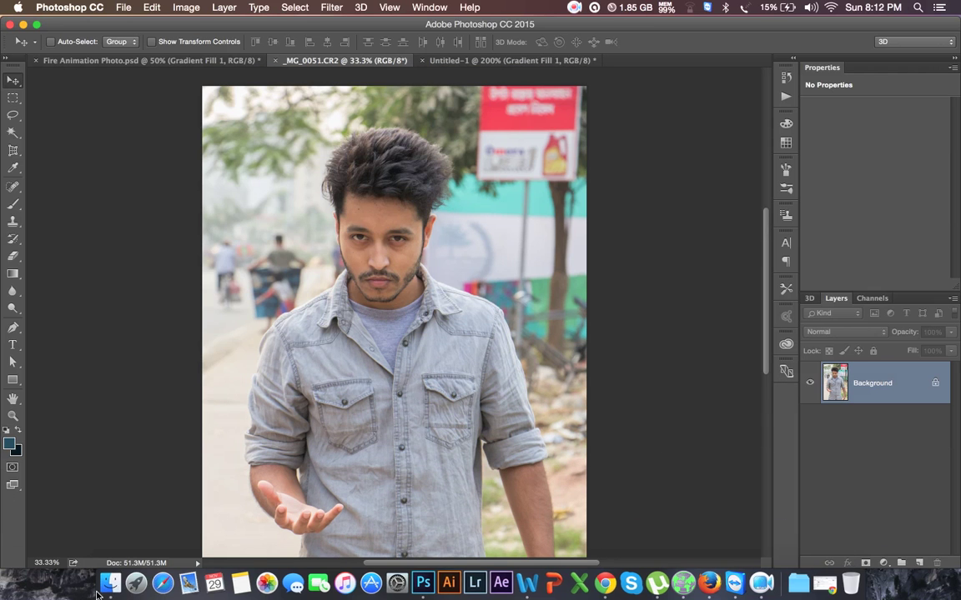
click(117, 557)
click(502, 143)
double_click(502, 143)
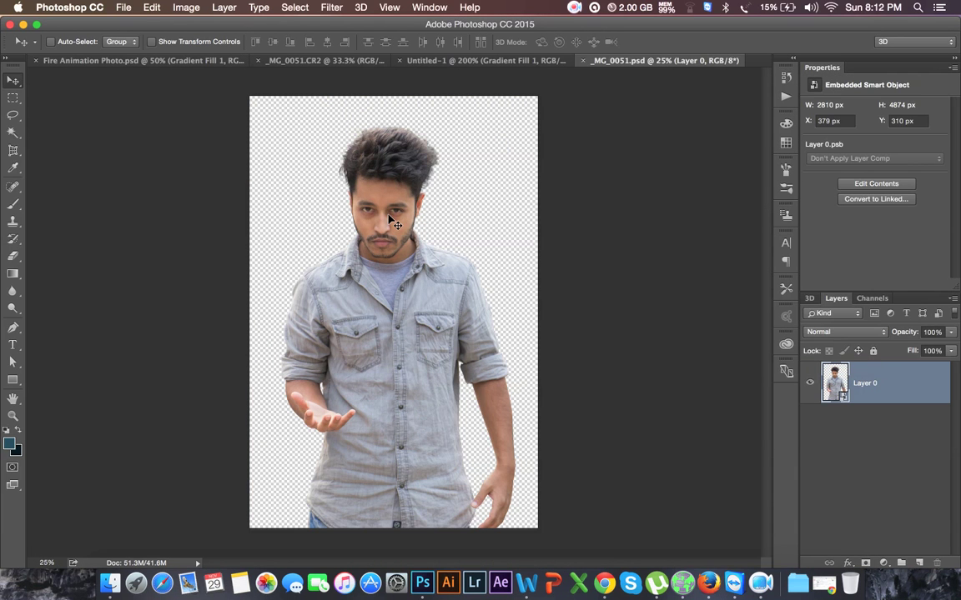
mouse_move(390, 218)
mouse_down()
mouse_move(461, 244)
mouse_move(421, 278)
mouse_up()
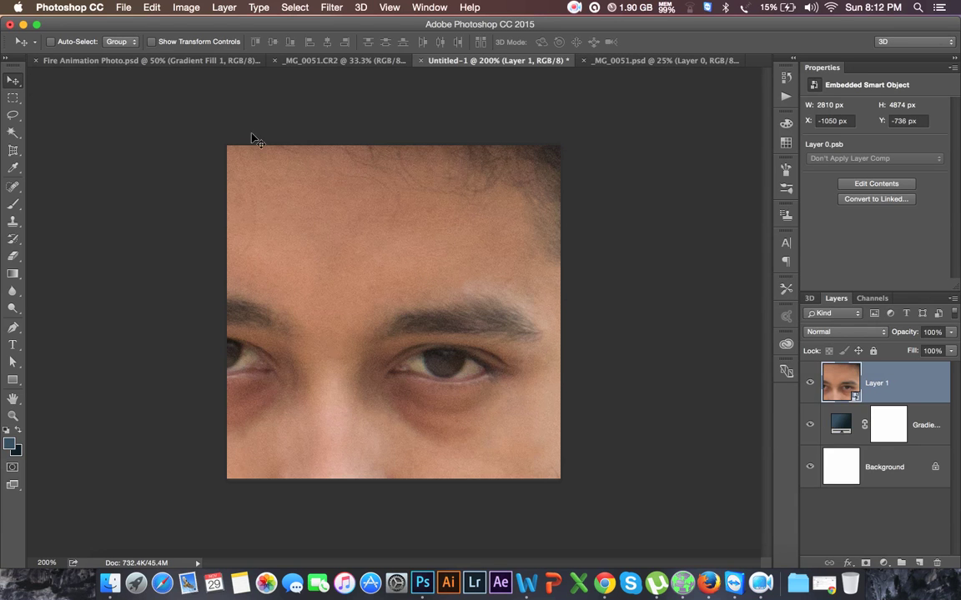
Start Free Transform on the man's layer, zoom out, and move him up slightly.
click(122, 7)
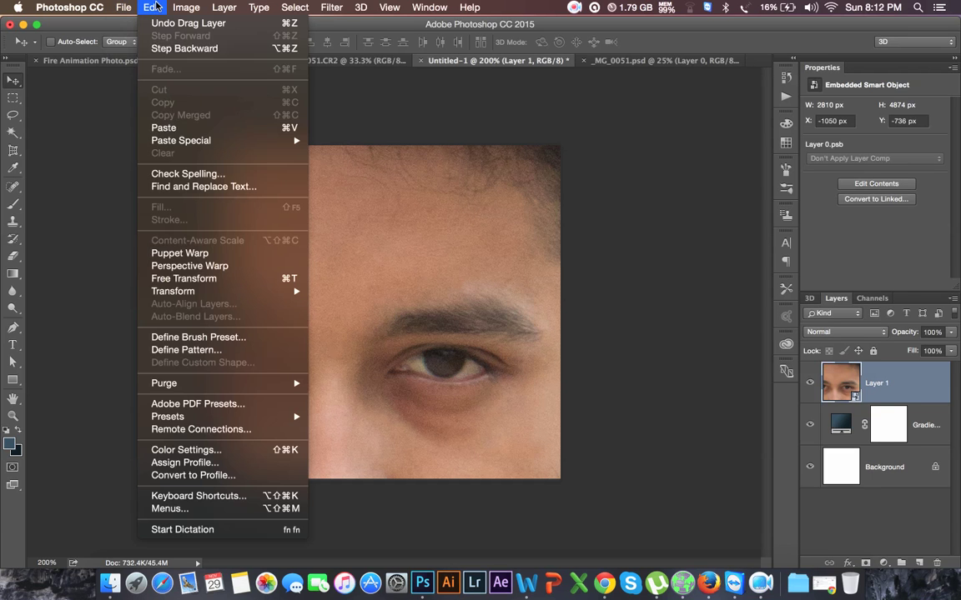
mouse_move(152, 8)
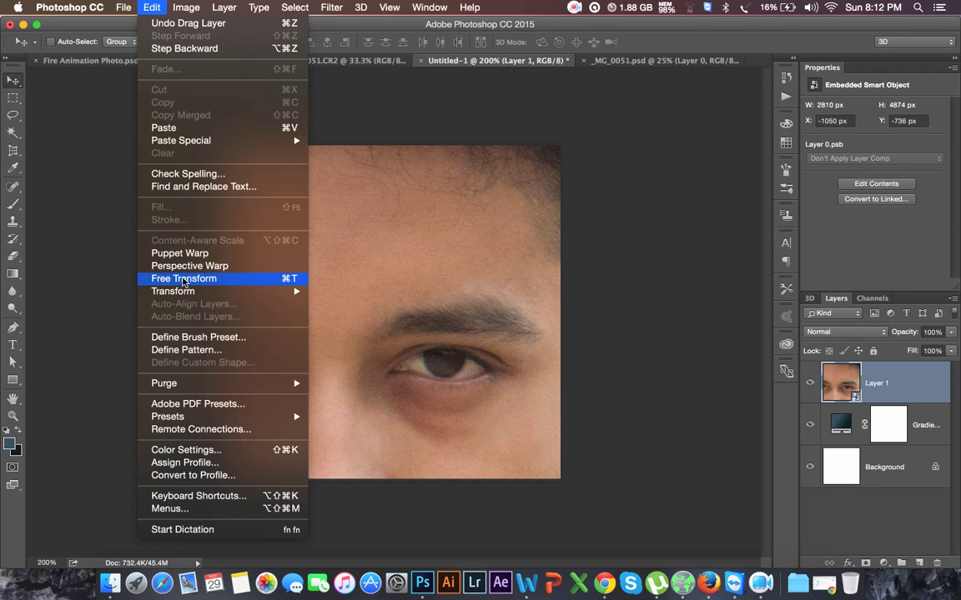
click(183, 280)
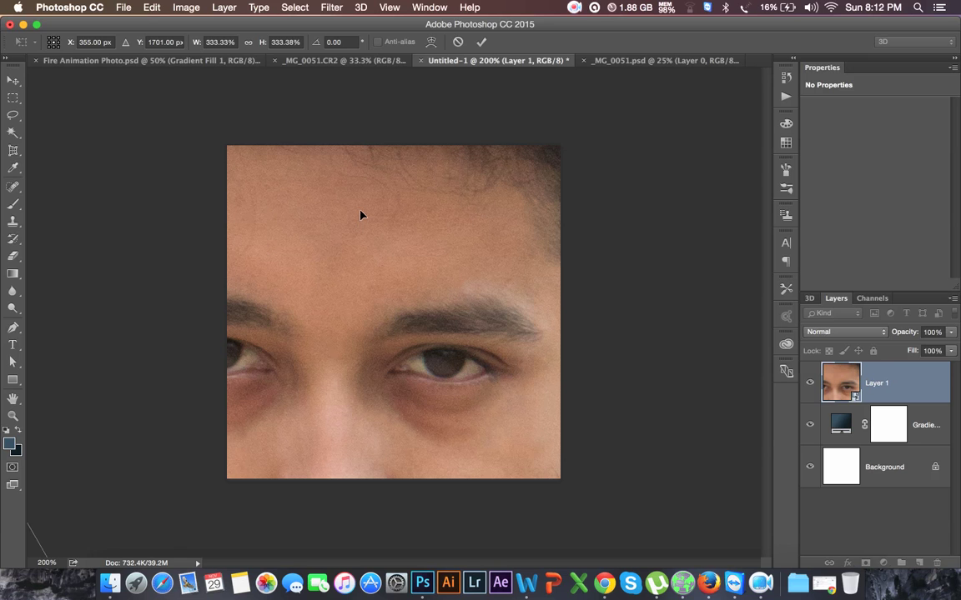
click(19, 420)
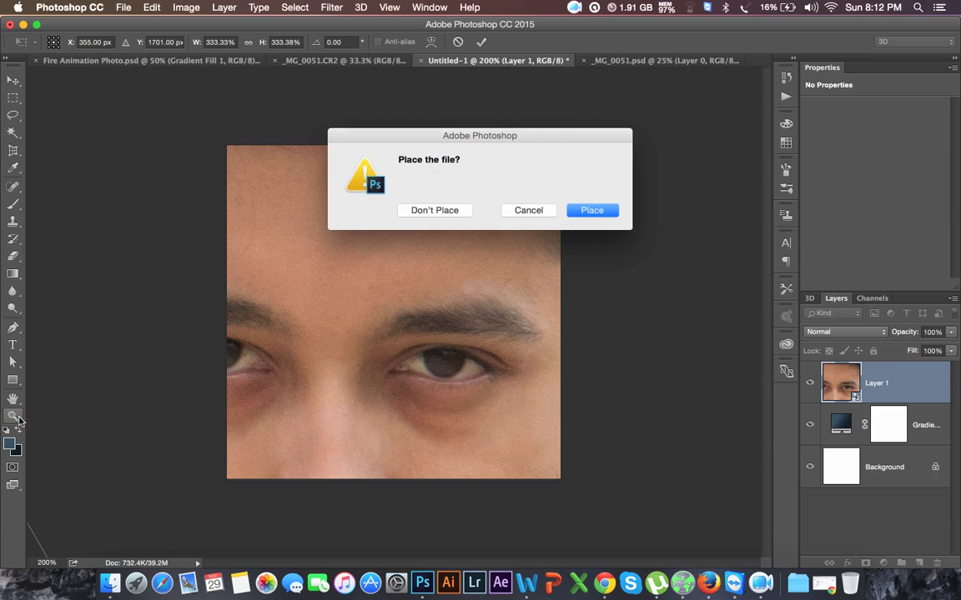
click(524, 214)
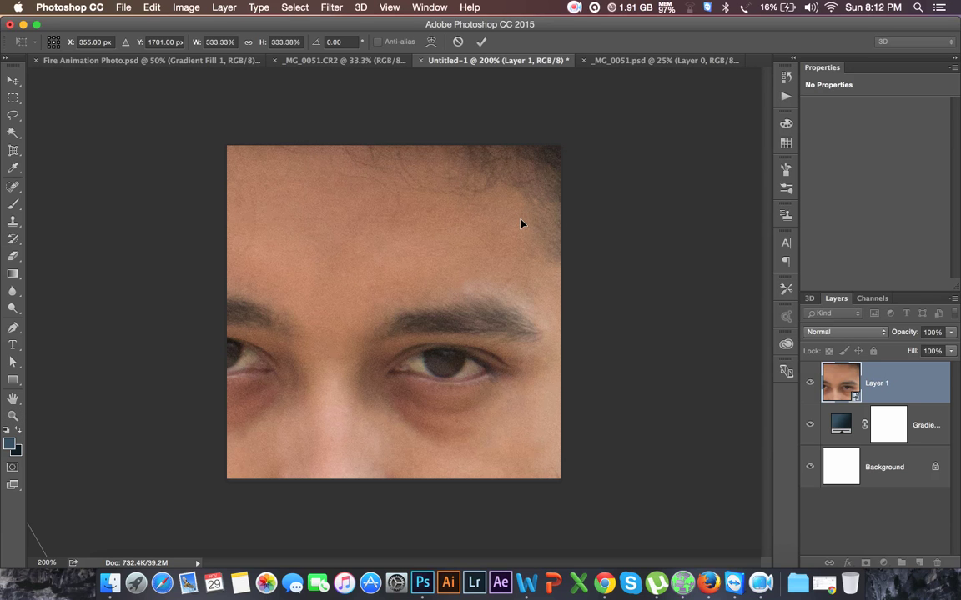
key(ctrl+minus)
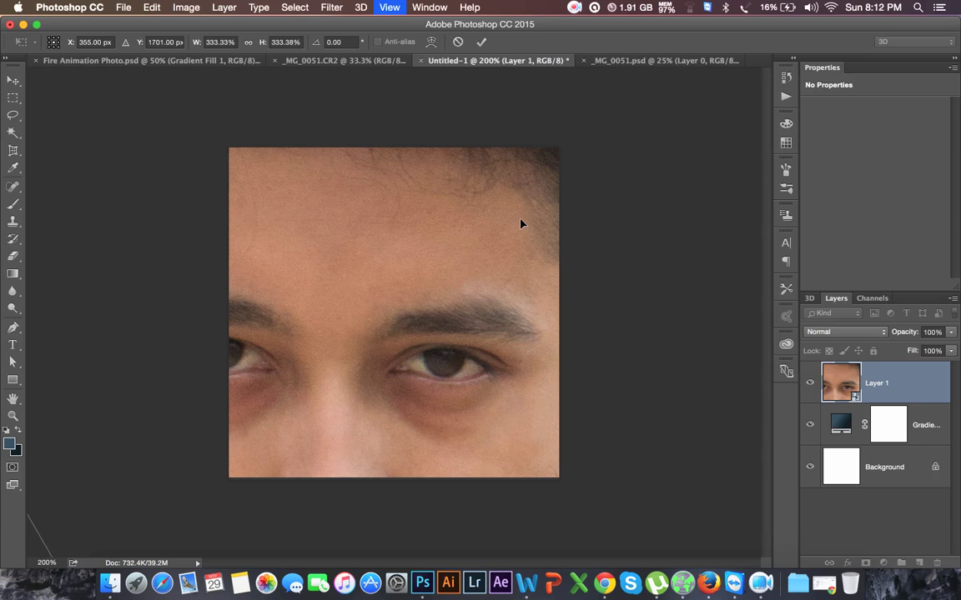
key(ctrl+minus)
key(ctrl+minus)
key(ctrl+minus)
key(ctrl+minus)
key(ctrl+minus)
drag(407, 313, 405, 230)
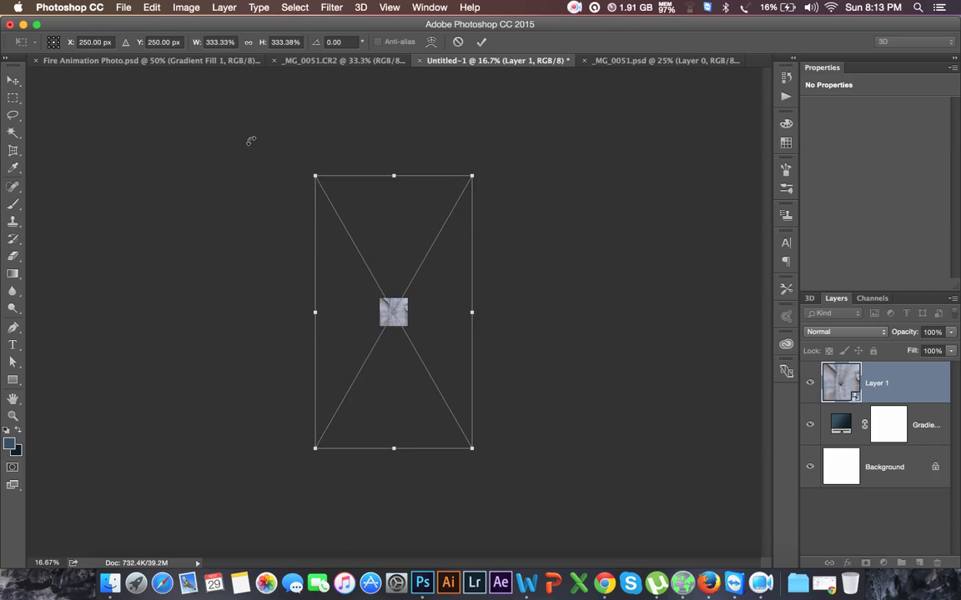
Scale the man proportionally to about 33.69%, nudge him lower, and commit.
click(248, 42)
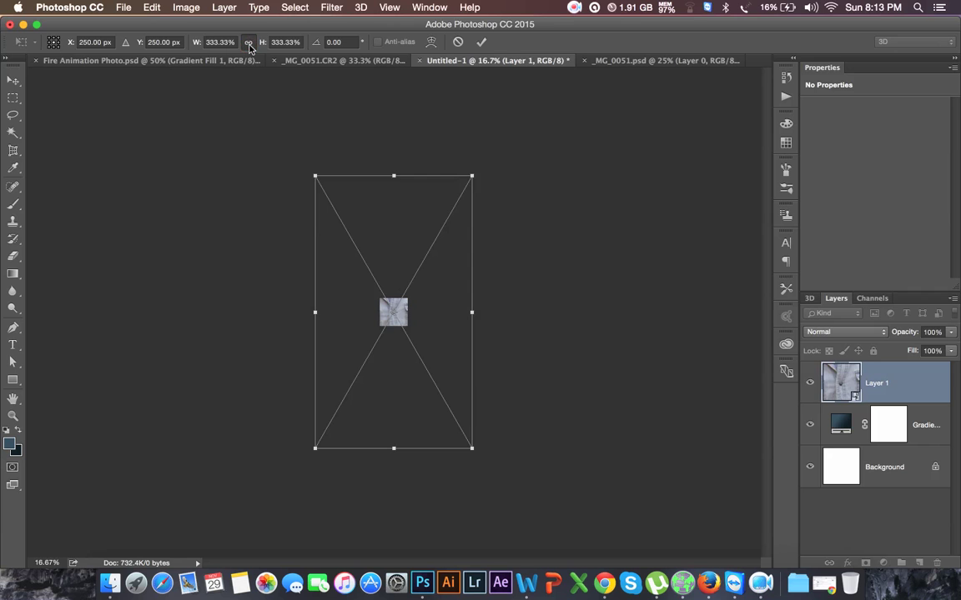
drag(203, 44, 192, 65)
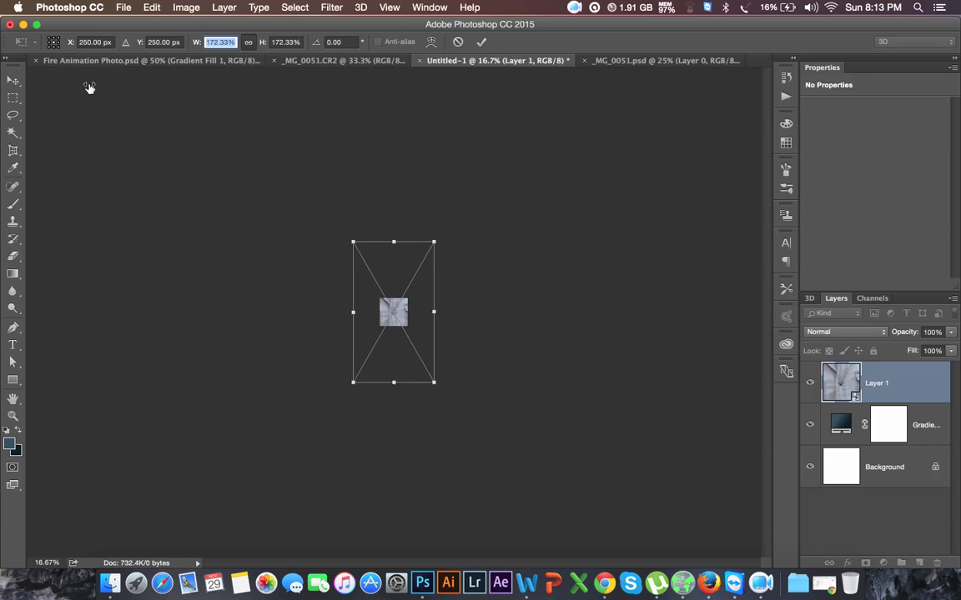
mouse_move(200, 46)
mouse_down()
mouse_move(111, 75)
mouse_move(119, 76)
mouse_up()
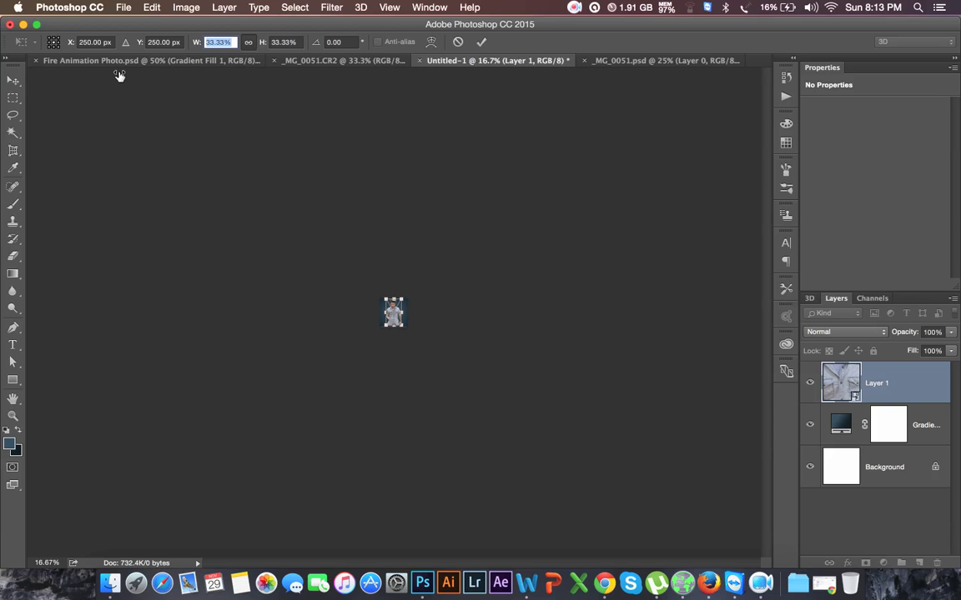
key(super+0)
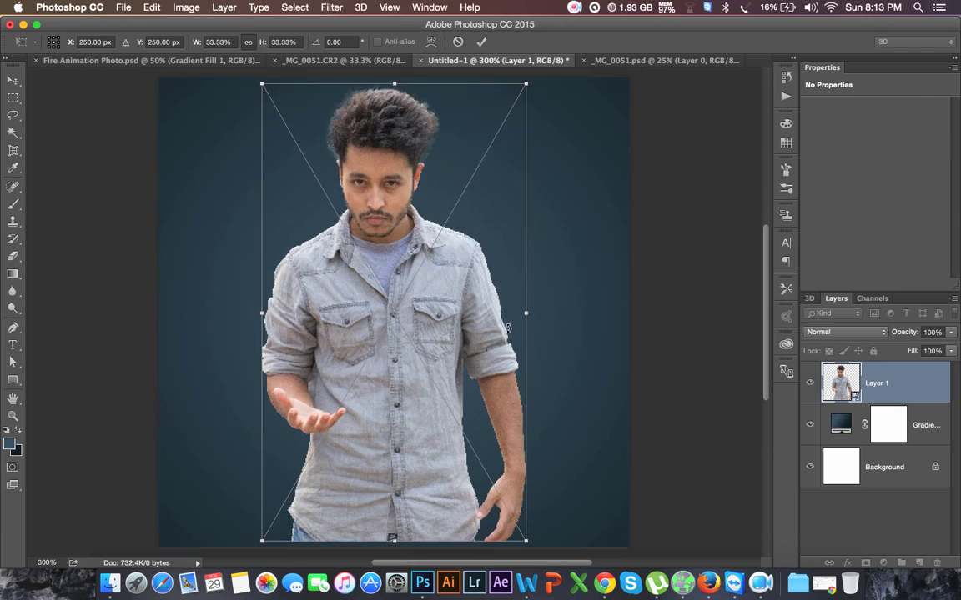
key(super+minus)
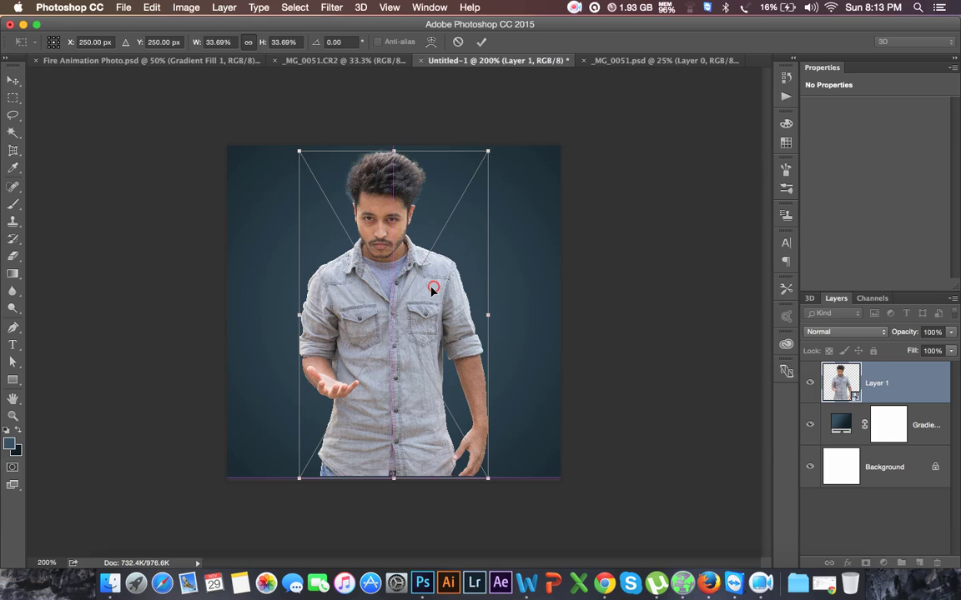
drag(436, 280, 435, 287)
key(Return)
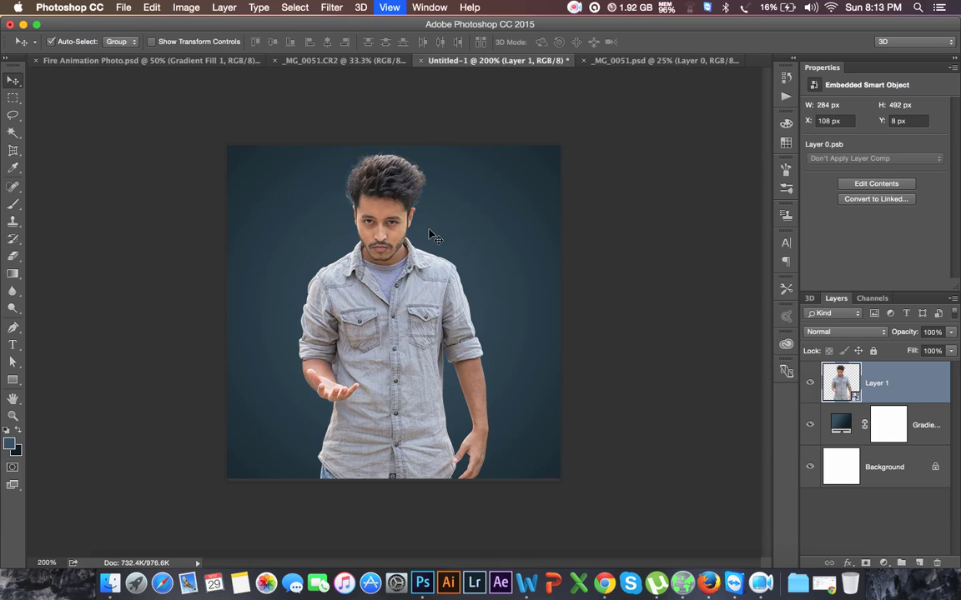
Check Fire Animation Photo.psd for reference and close the _MG_0051.psd document.
key(super+equal)
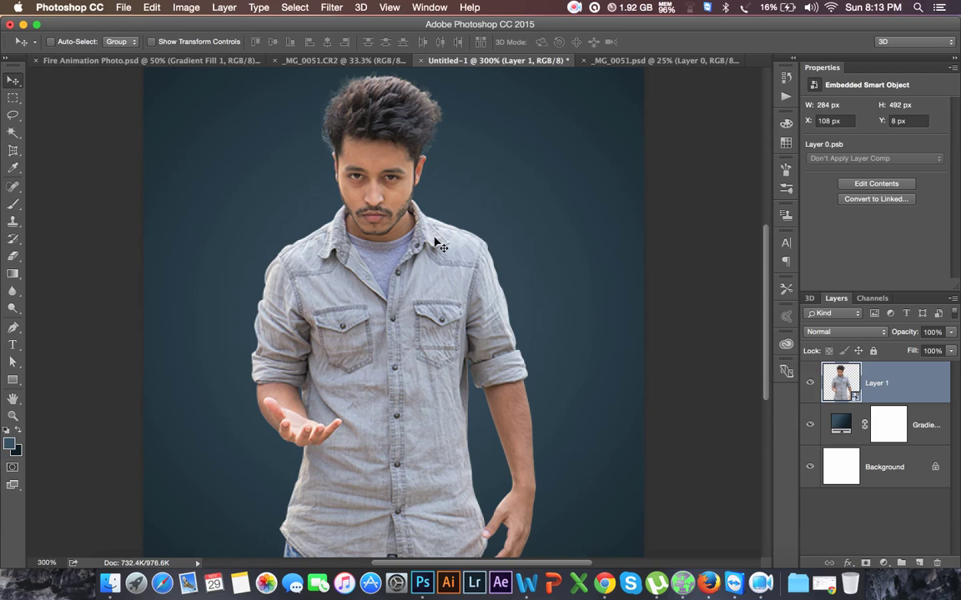
click(160, 58)
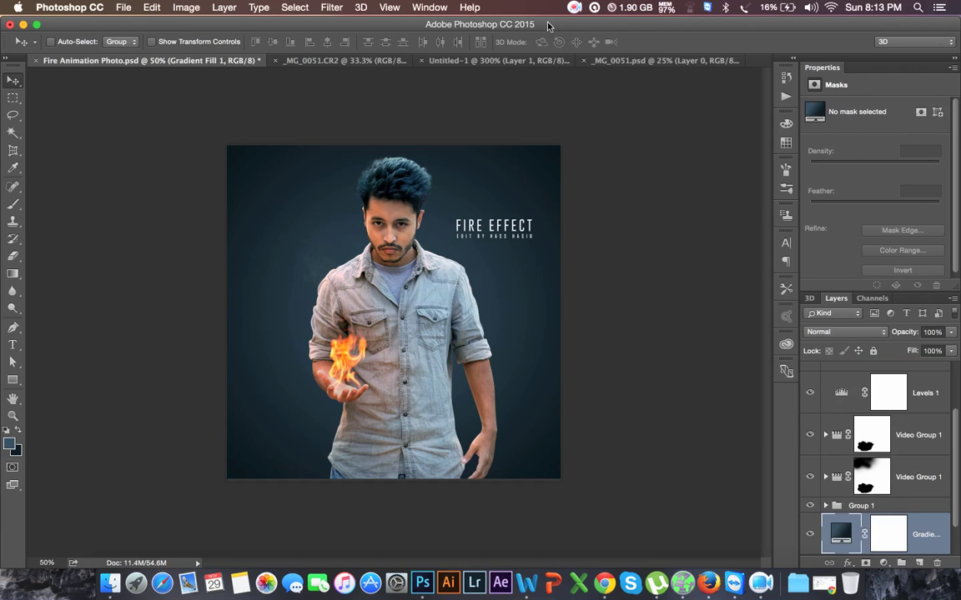
click(609, 60)
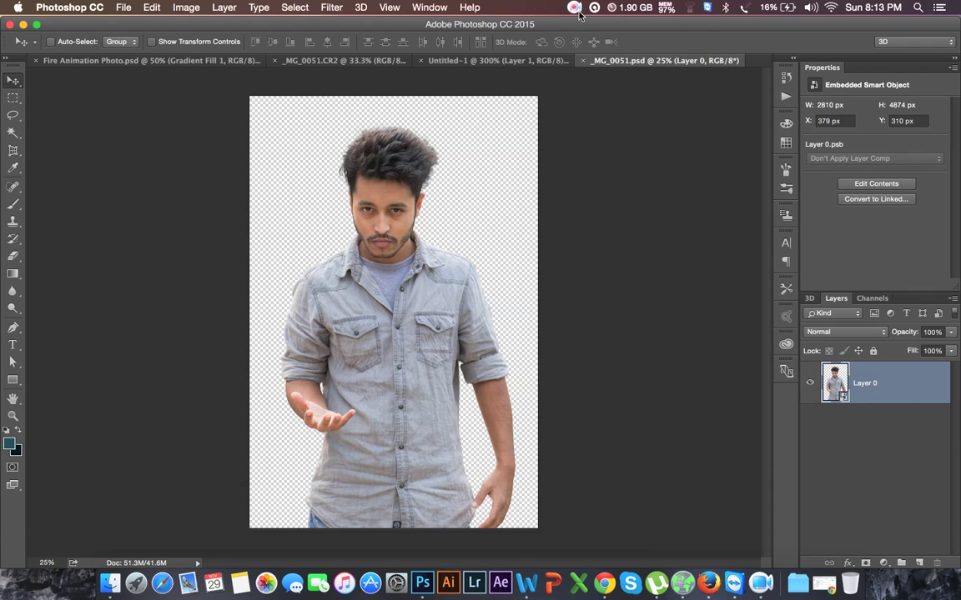
drag(374, 229, 457, 178)
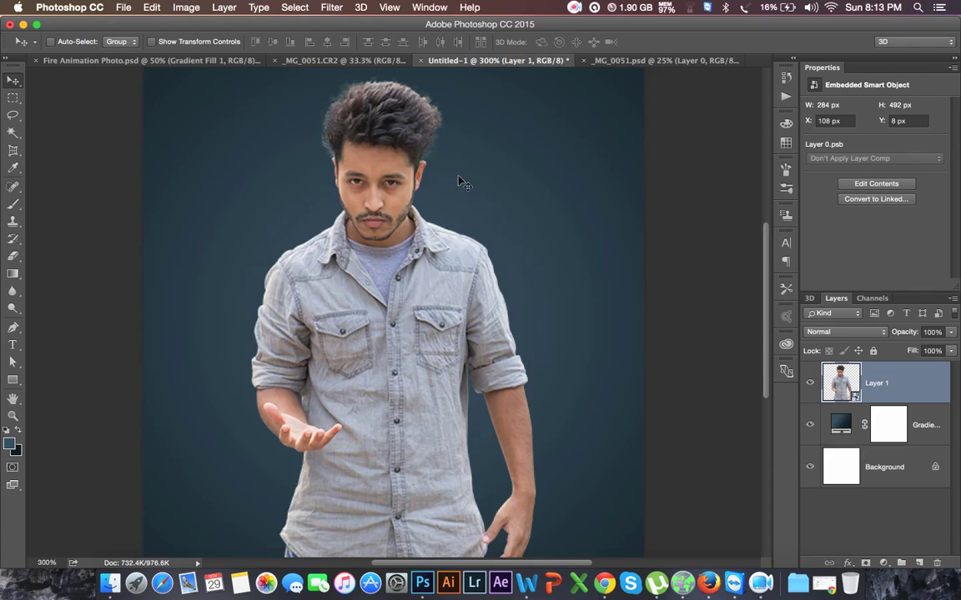
click(588, 63)
click(584, 61)
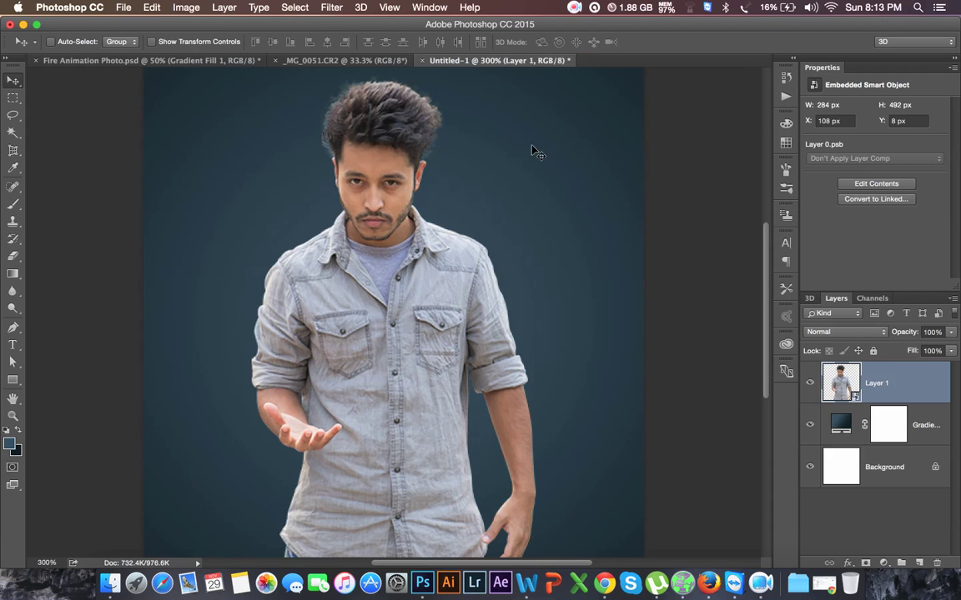
Zoom in on the man's head to inspect the cut-out hair edges.
scroll(410, 171, up, 2)
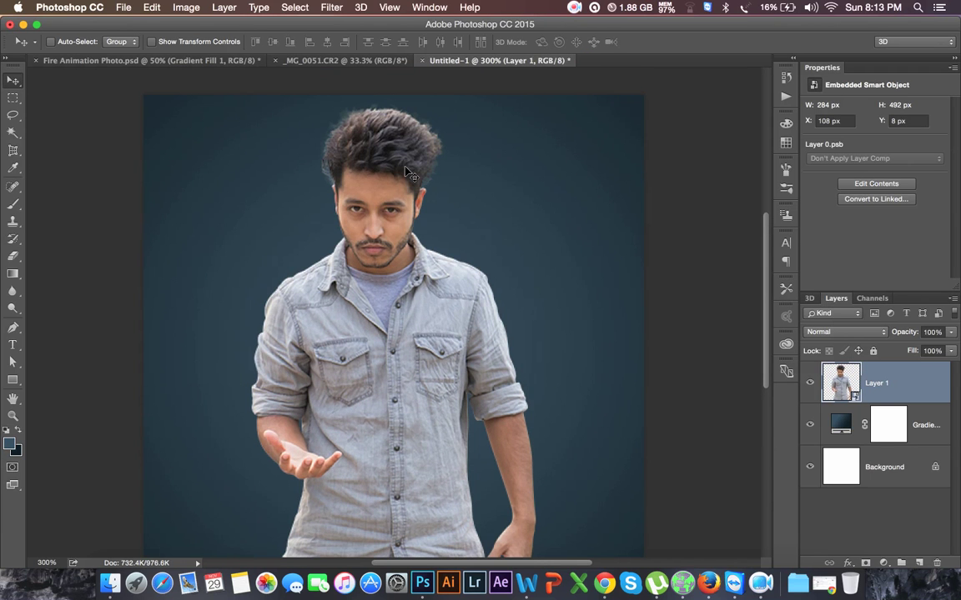
key(super+plus)
key(super+plus)
drag(400, 124, 406, 333)
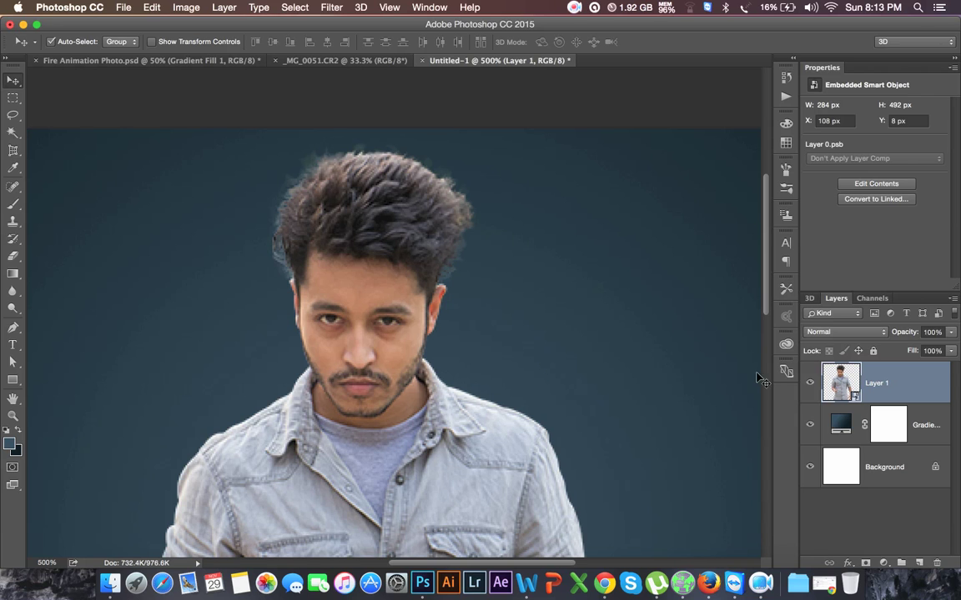
Load Layer 1's transparency as a selection and turn it into a layer mask.
super+click(844, 379)
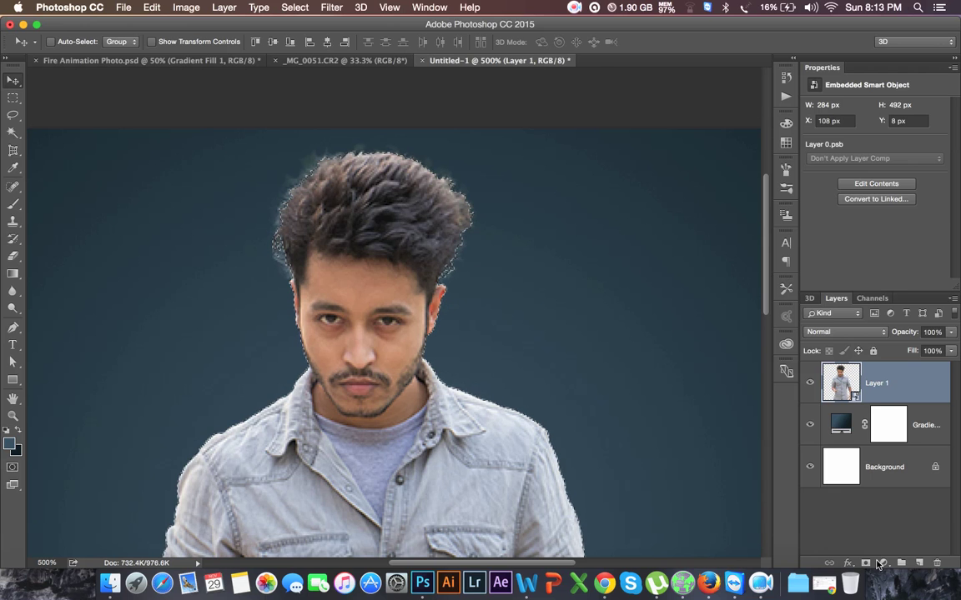
click(865, 564)
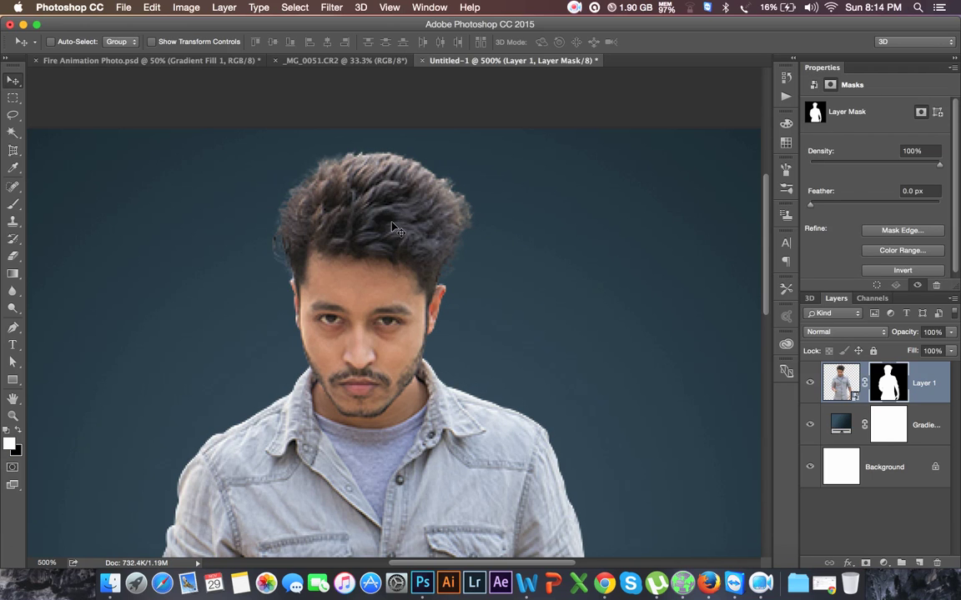
key(super+minus)
key(super+minus)
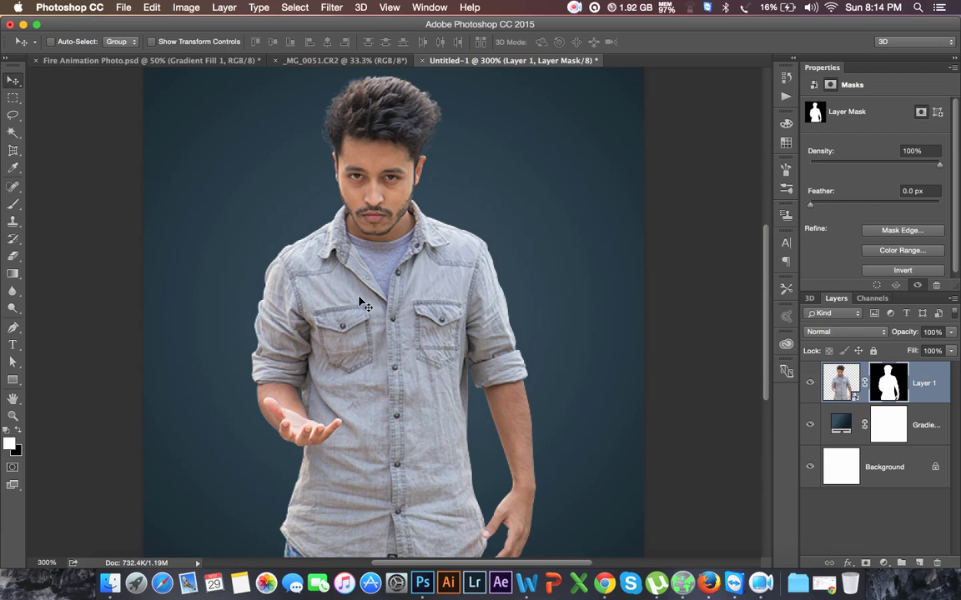
key(super+minus)
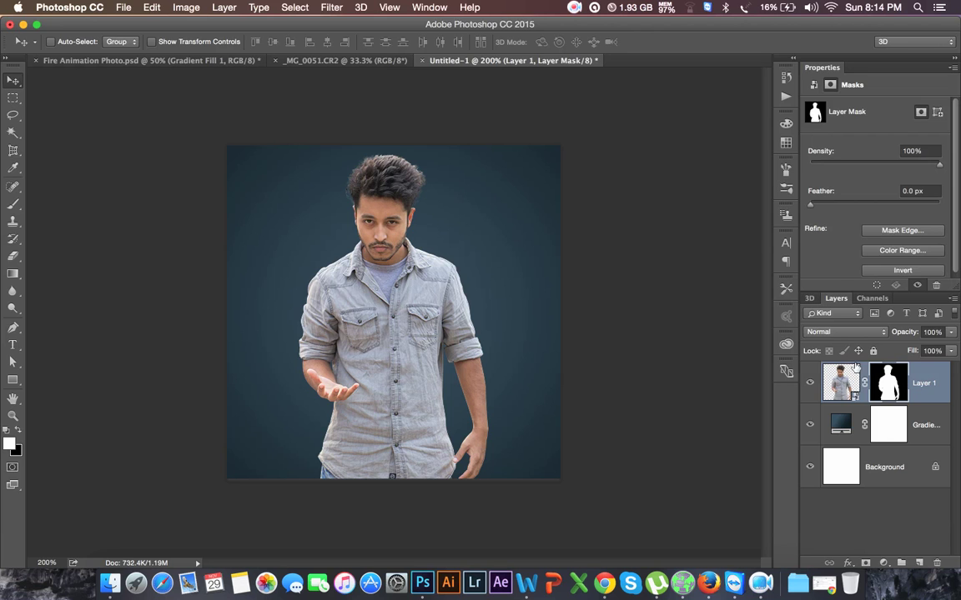
Add a Color Balance adjustment layer clipped to Layer 1.
click(884, 563)
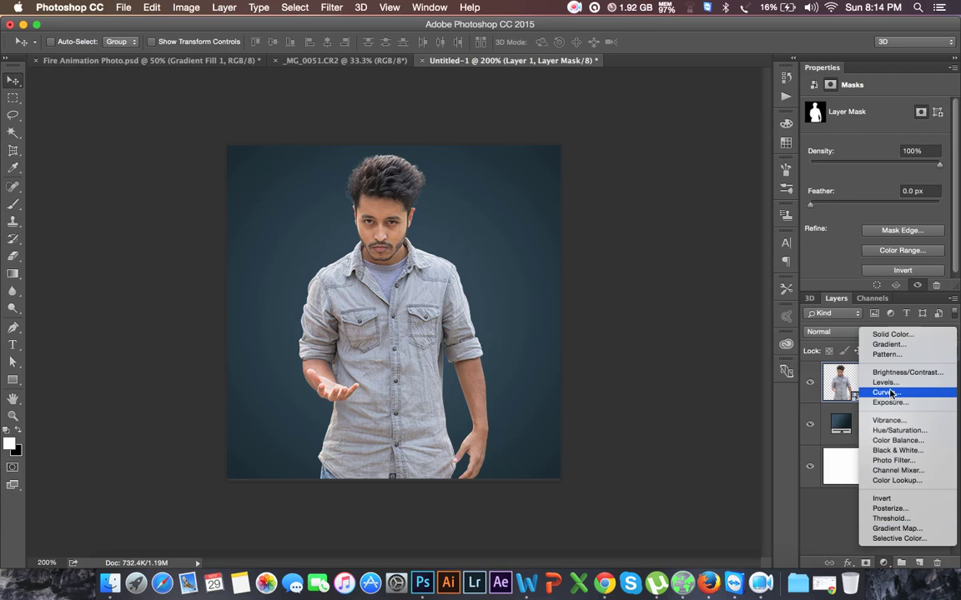
click(898, 441)
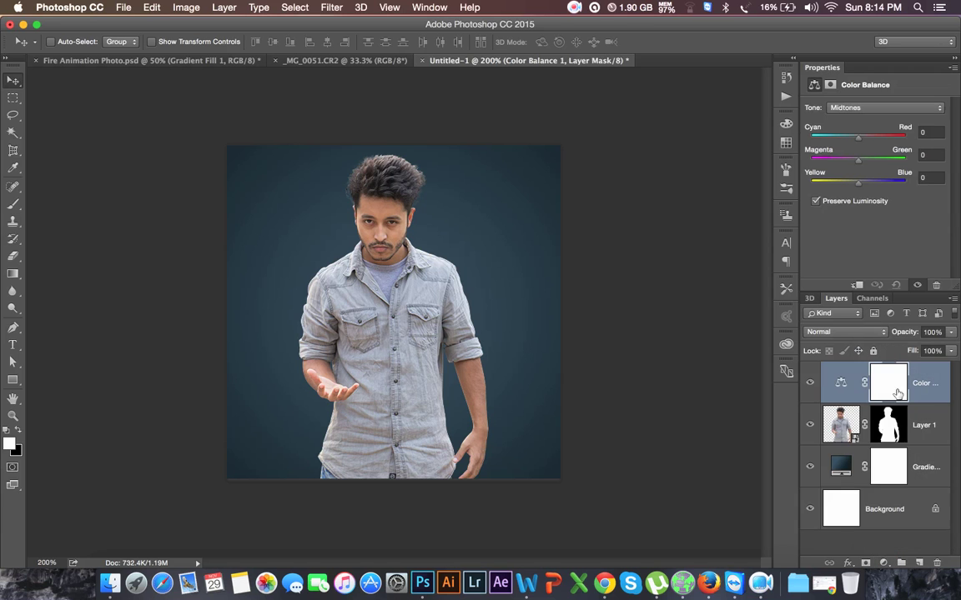
right_click(924, 385)
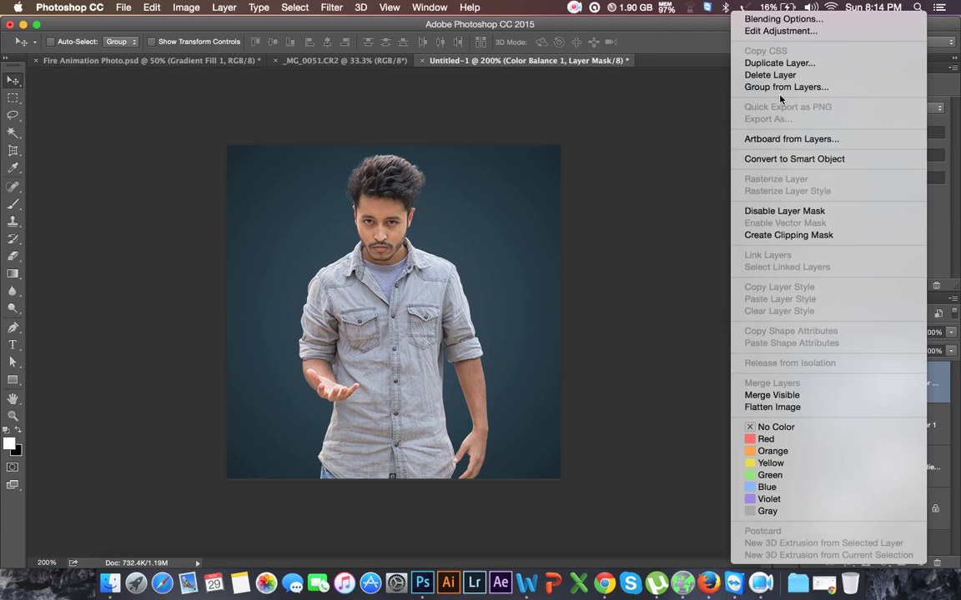
click(808, 236)
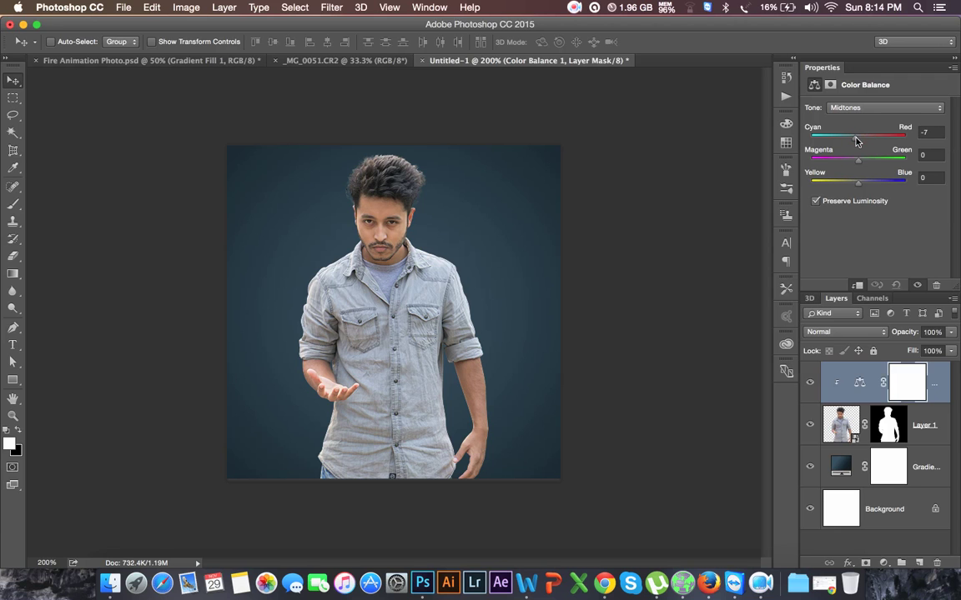
Push midtones and shadows toward blue, and set highlights to −14 cyan, +11 blue.
drag(862, 187, 864, 189)
click(847, 108)
click(846, 98)
drag(859, 189, 865, 189)
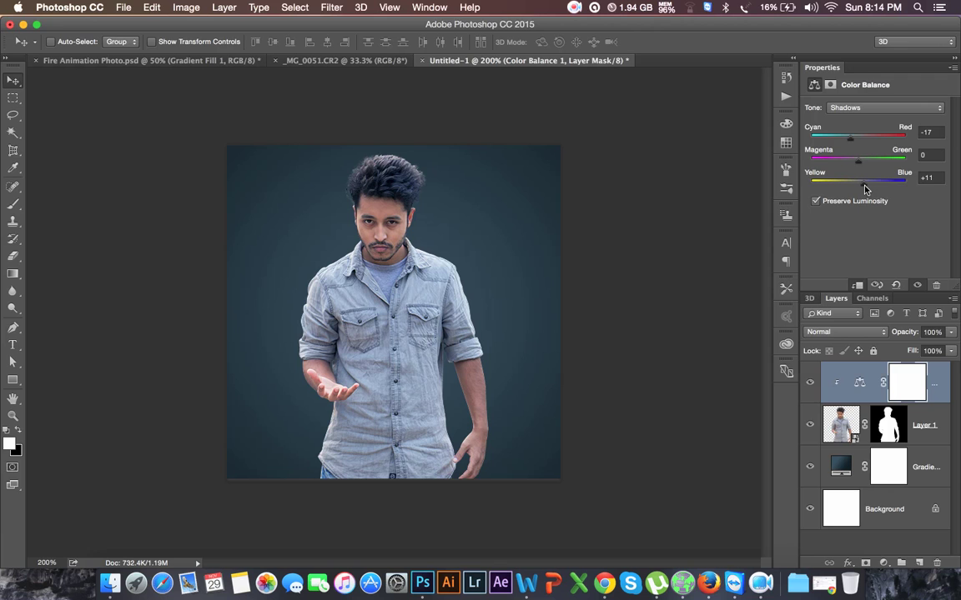
click(861, 109)
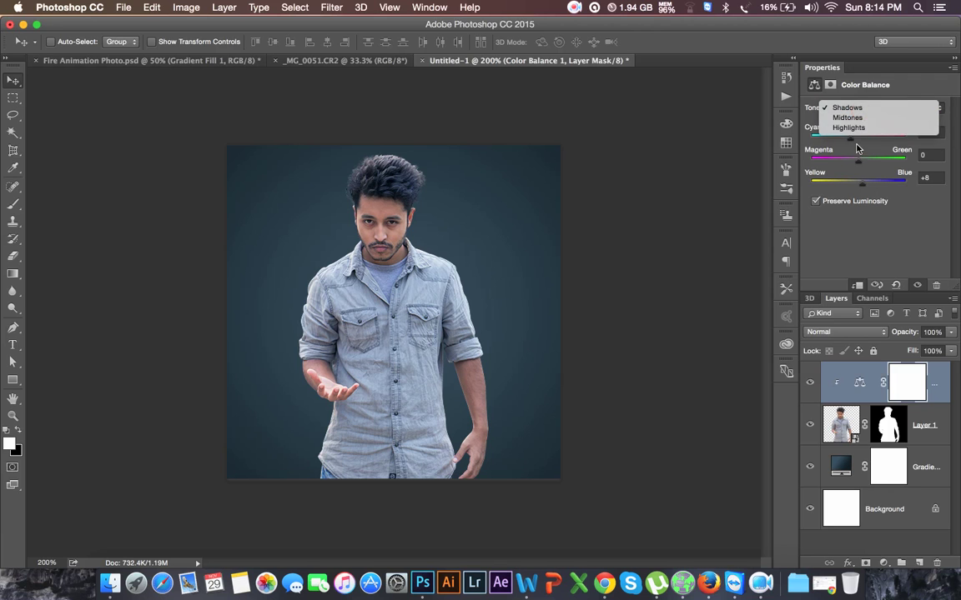
click(857, 127)
drag(858, 144, 852, 142)
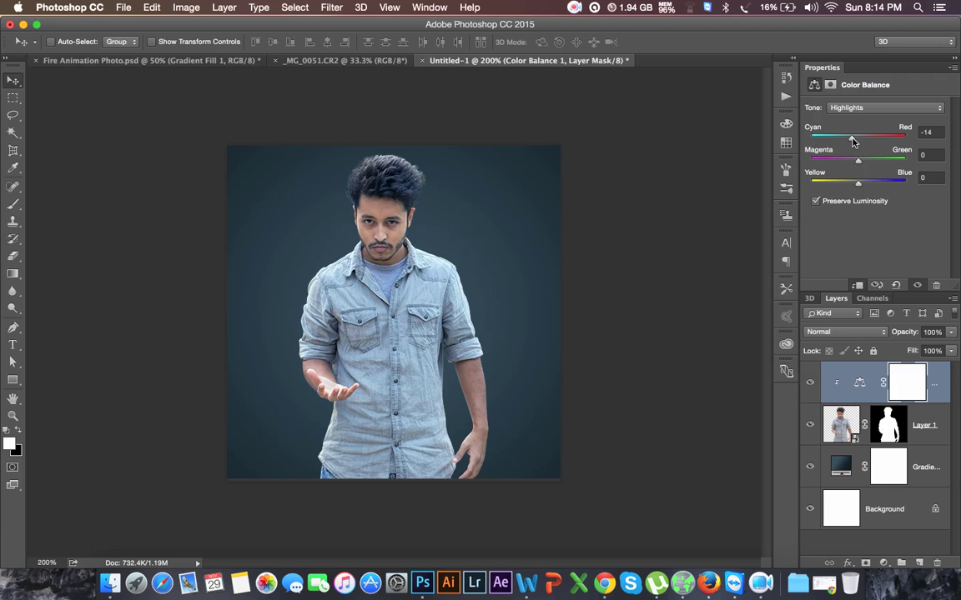
drag(860, 183, 863, 188)
Move Layer 1 slightly right to X 118 px.
drag(494, 342, 490, 344)
click(939, 427)
drag(482, 357, 496, 355)
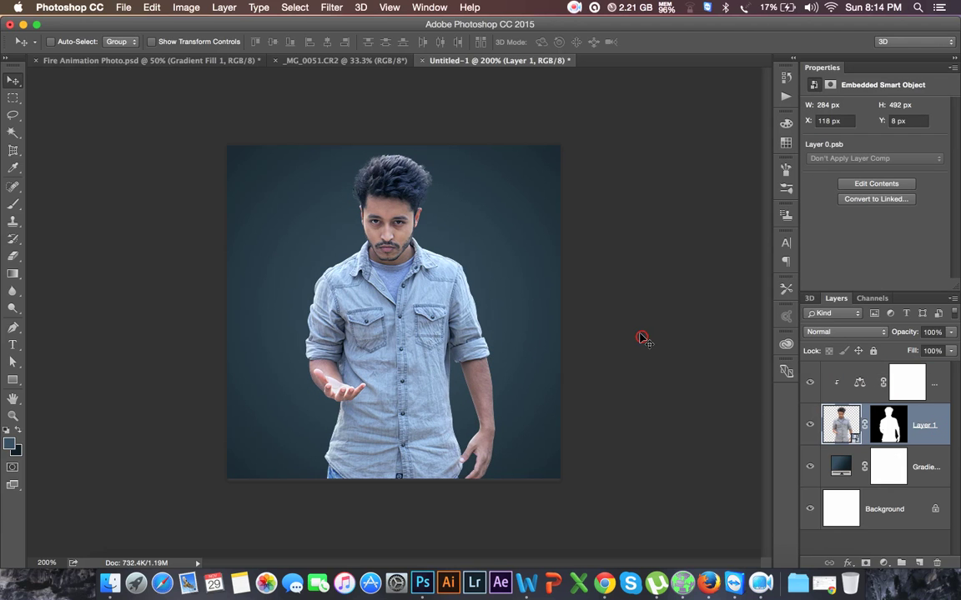
key(super+plus)
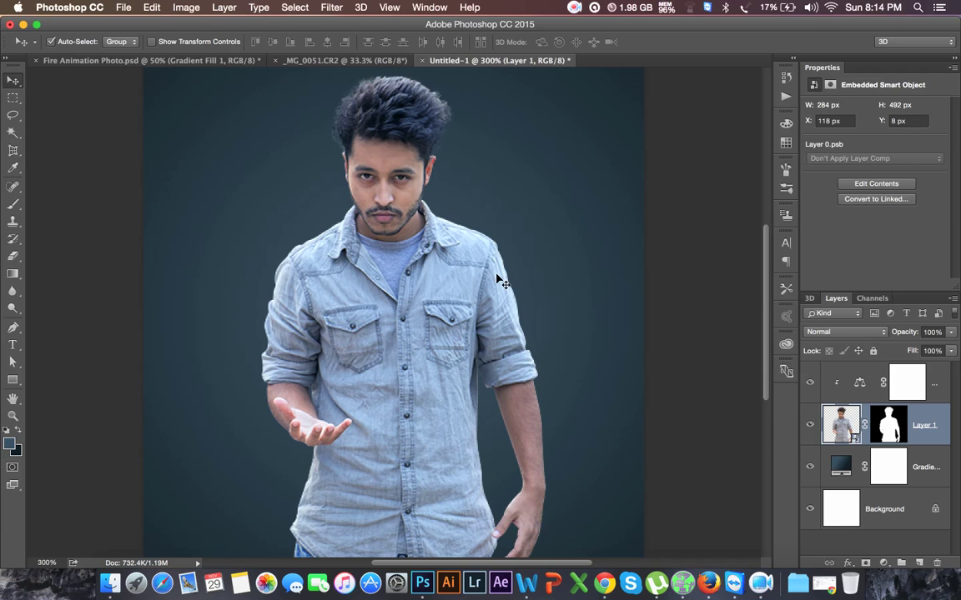
key(super+minus)
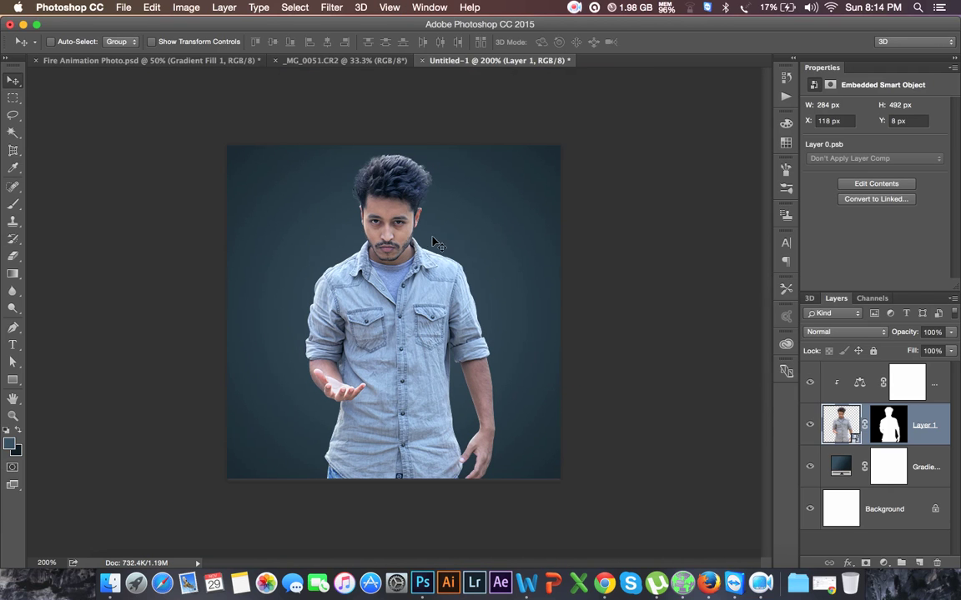
click(200, 61)
click(431, 59)
click(860, 382)
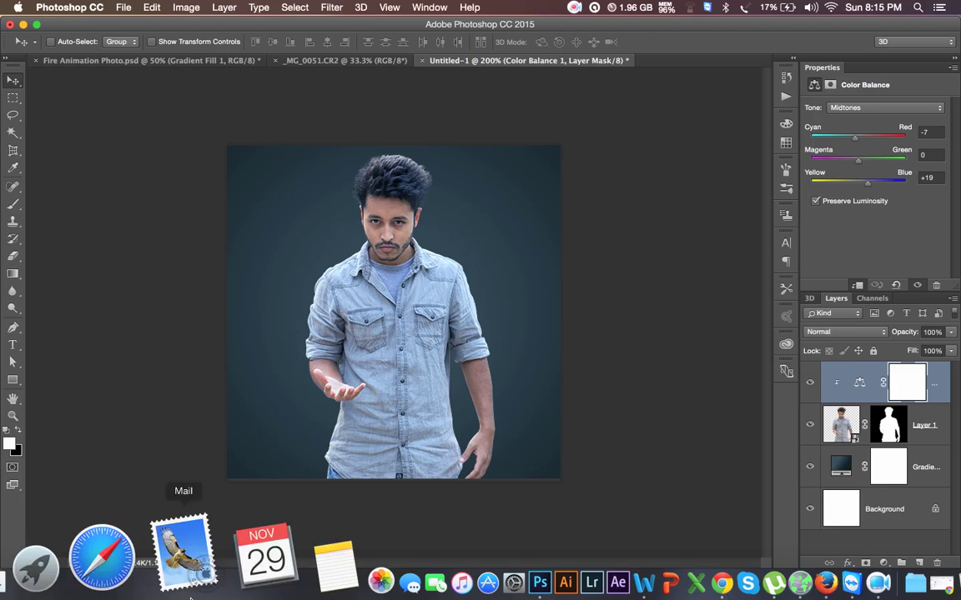
In Finder, open the 09. Fire folder on the MAC drive and bring up Open With for Torch_Windy_01.mov.
click(117, 557)
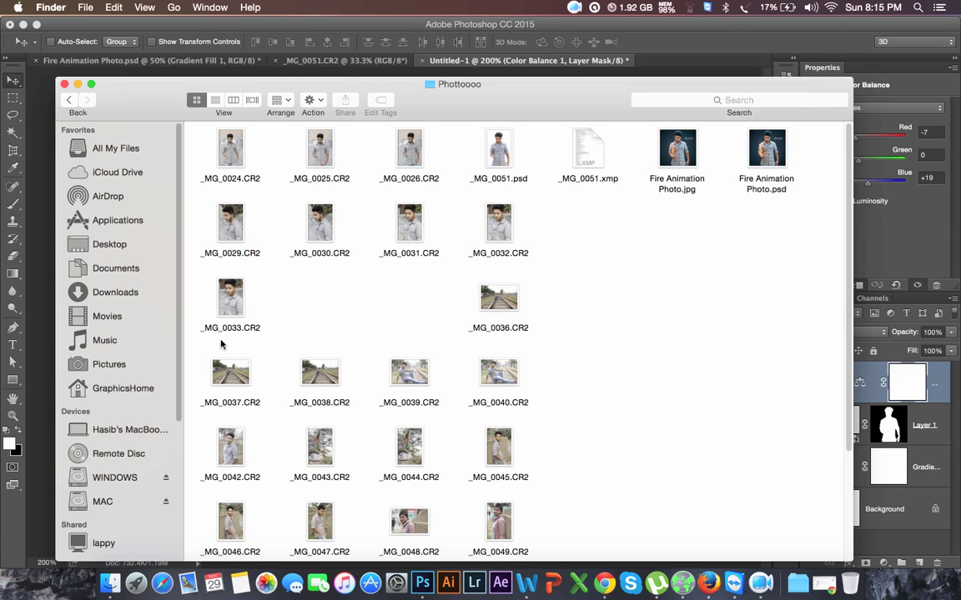
scroll(159, 412, down, 5)
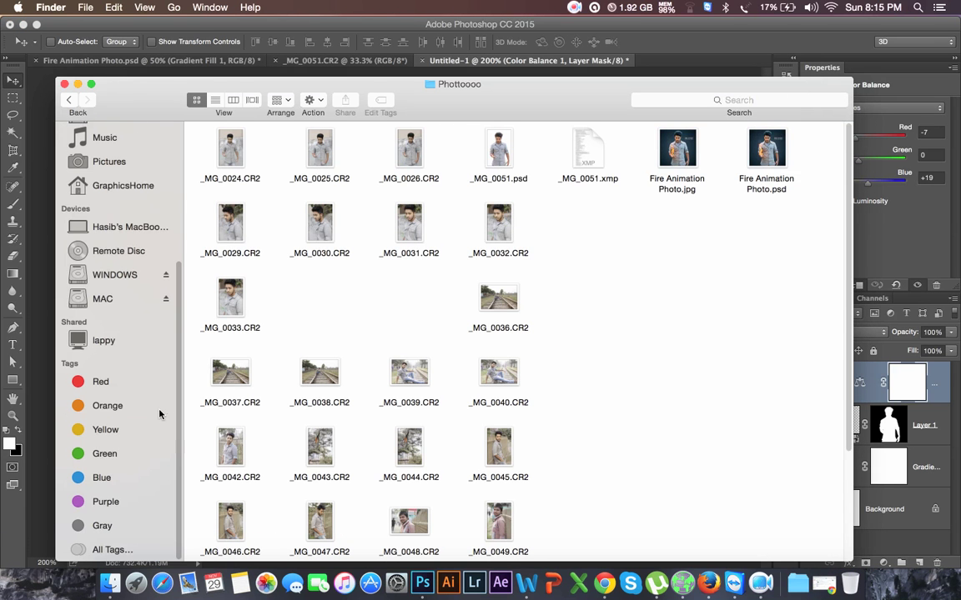
click(115, 275)
click(125, 298)
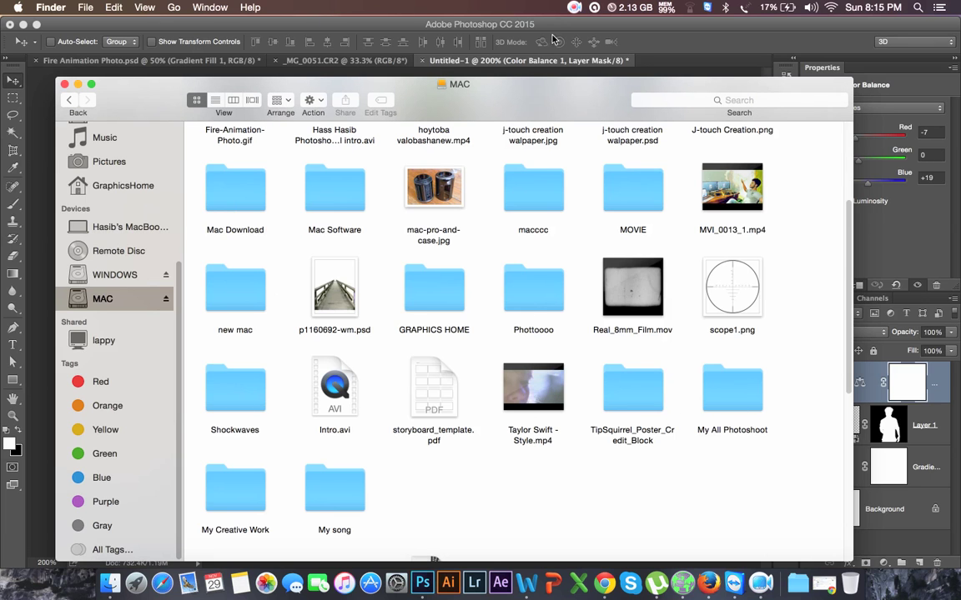
click(579, 12)
click(592, 30)
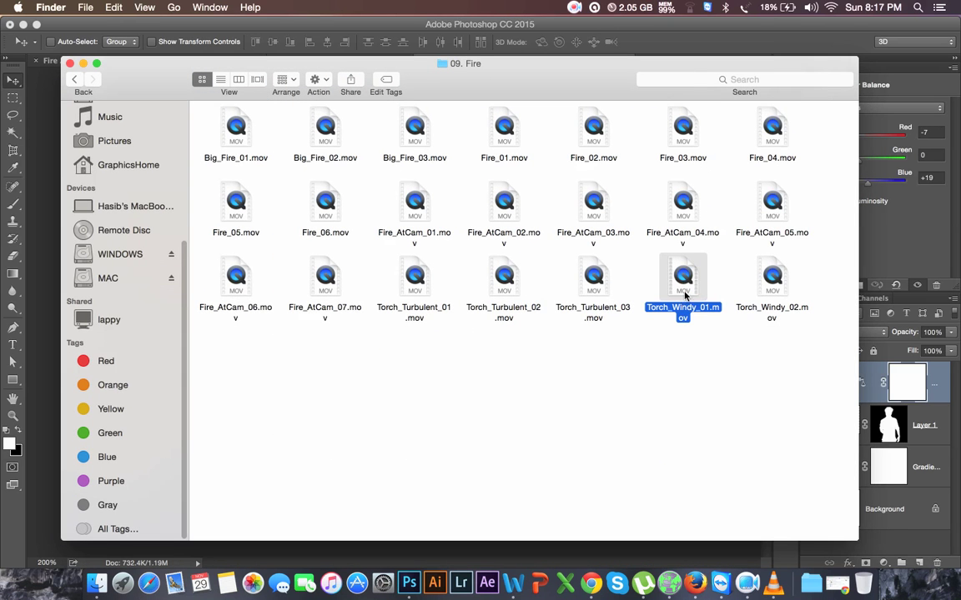
right_click(695, 268)
mouse_move(731, 285)
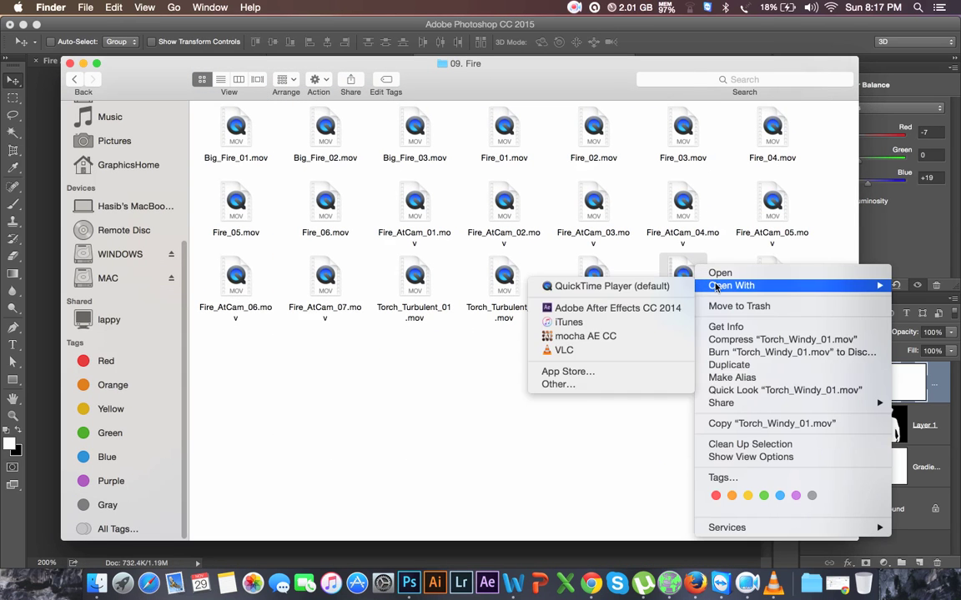
Preview Torch_Windy_01.mov in VLC, skipping ahead through the flames, then close VLC.
click(565, 351)
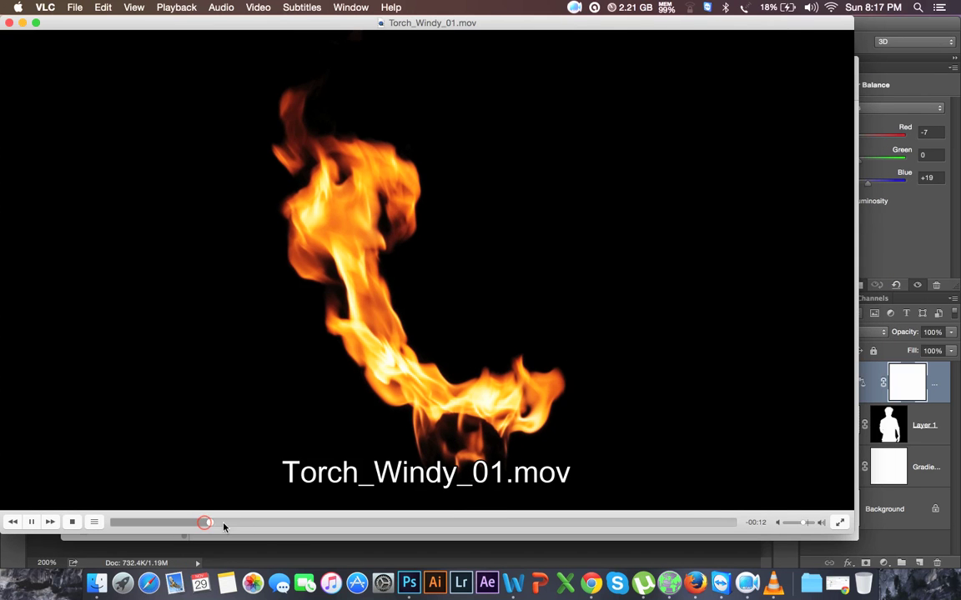
drag(224, 526, 457, 514)
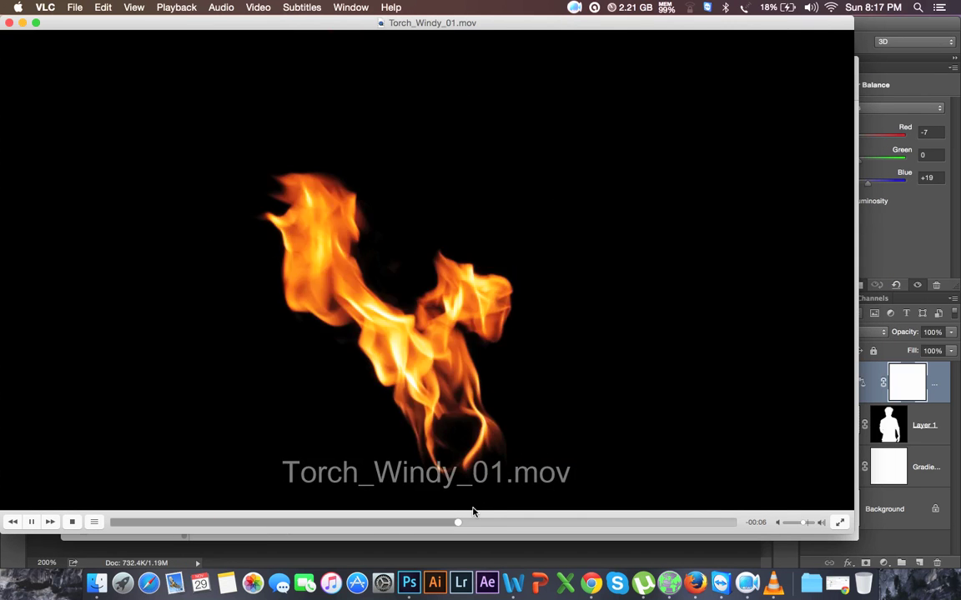
click(10, 24)
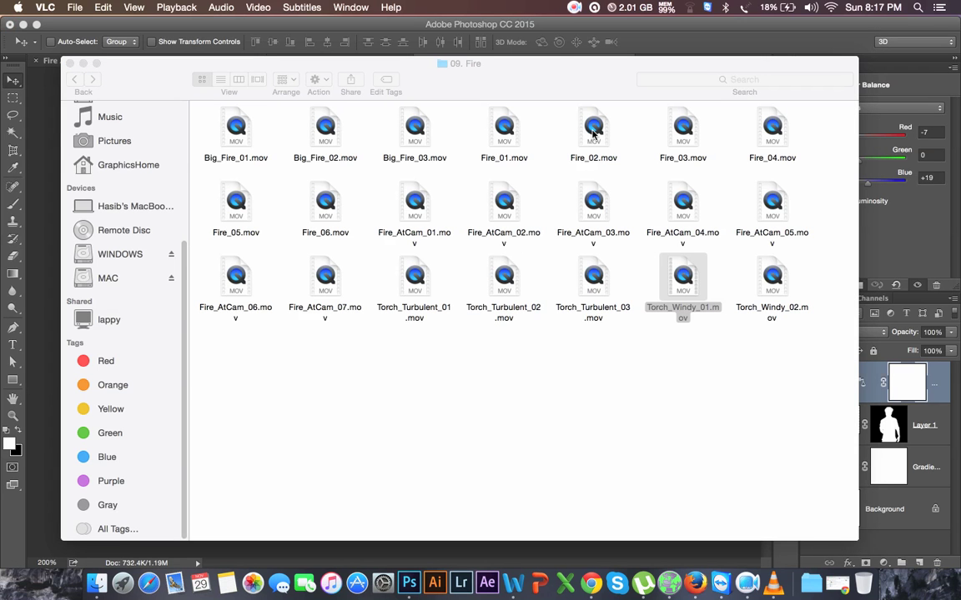
Drag Torch_Windy_01.mov from Finder onto Photoshop to open it as a video document.
mouse_move(558, 66)
mouse_down()
mouse_move(543, 70)
mouse_move(682, 96)
mouse_up()
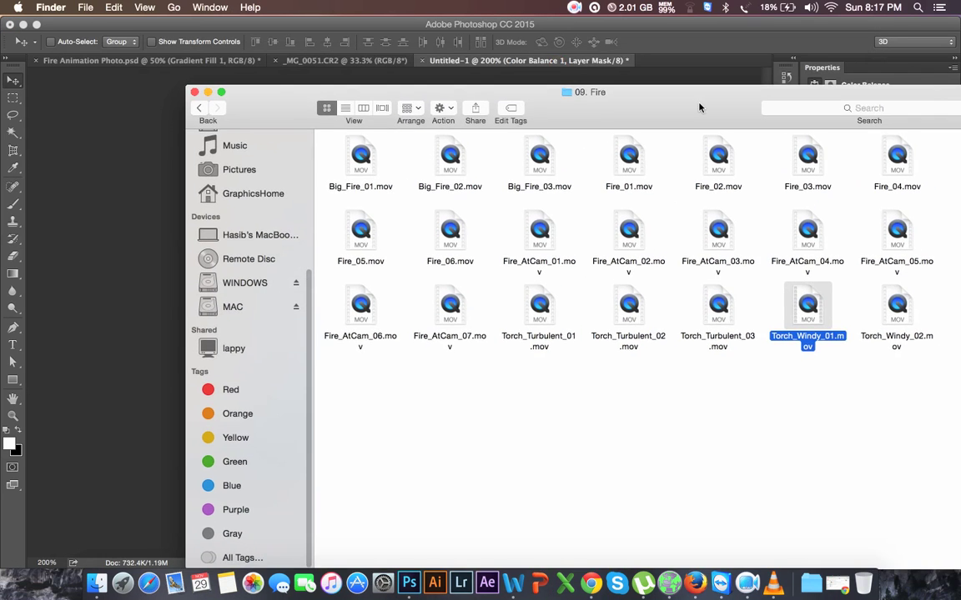
drag(808, 299, 680, 67)
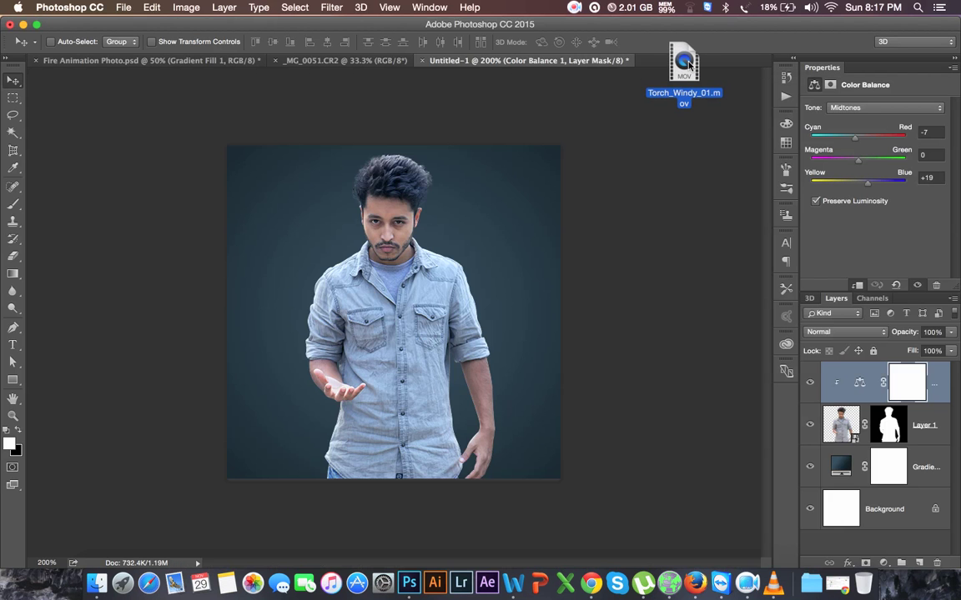
drag(679, 69, 693, 65)
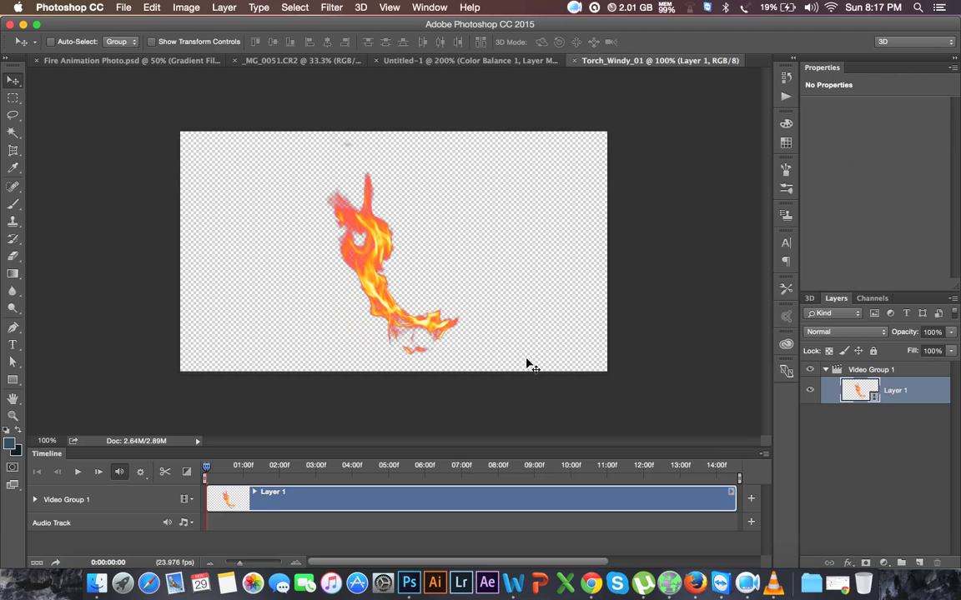
Scrub through the Torch_Windy_01 flame footage, glance at Untitled-1, and select Video Group 1.
mouse_move(206, 466)
mouse_down()
mouse_move(457, 465)
mouse_move(219, 465)
mouse_up()
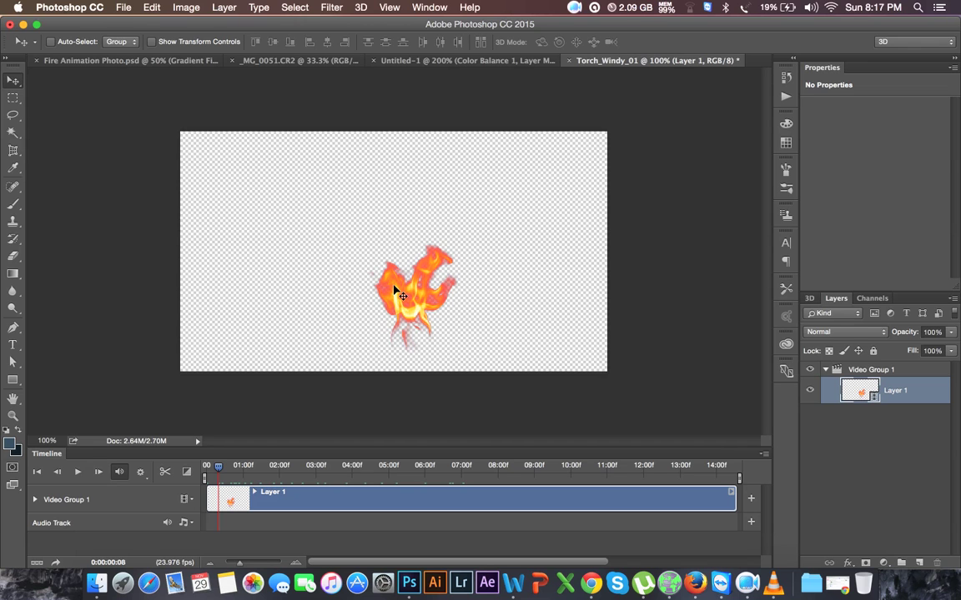
mouse_move(344, 472)
mouse_down()
mouse_move(574, 471)
mouse_move(206, 472)
mouse_up()
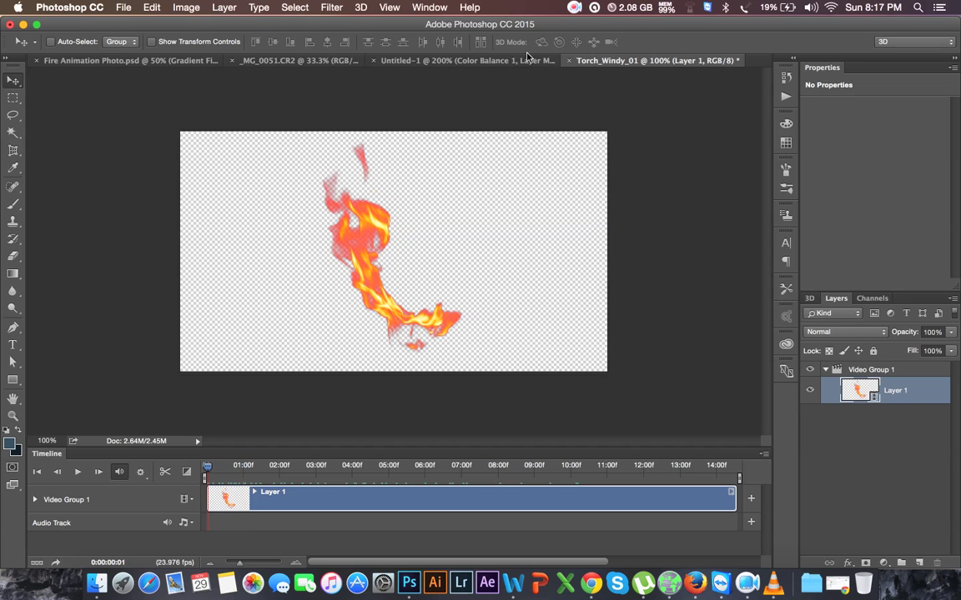
click(498, 60)
click(594, 60)
click(872, 371)
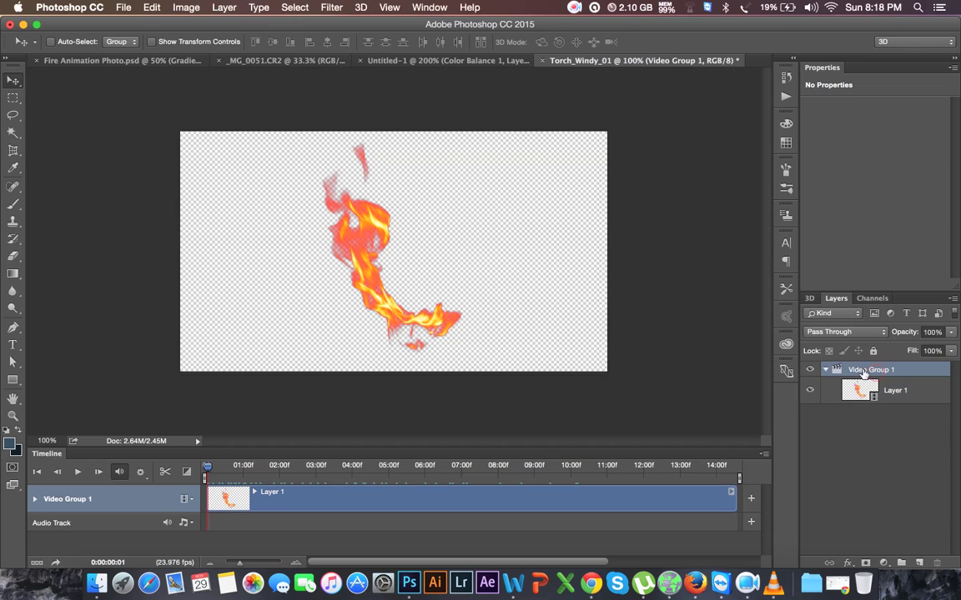
Duplicate Video Group 1 with Duplicate Group, choosing Untitled-1 as the destination document.
right_click(862, 372)
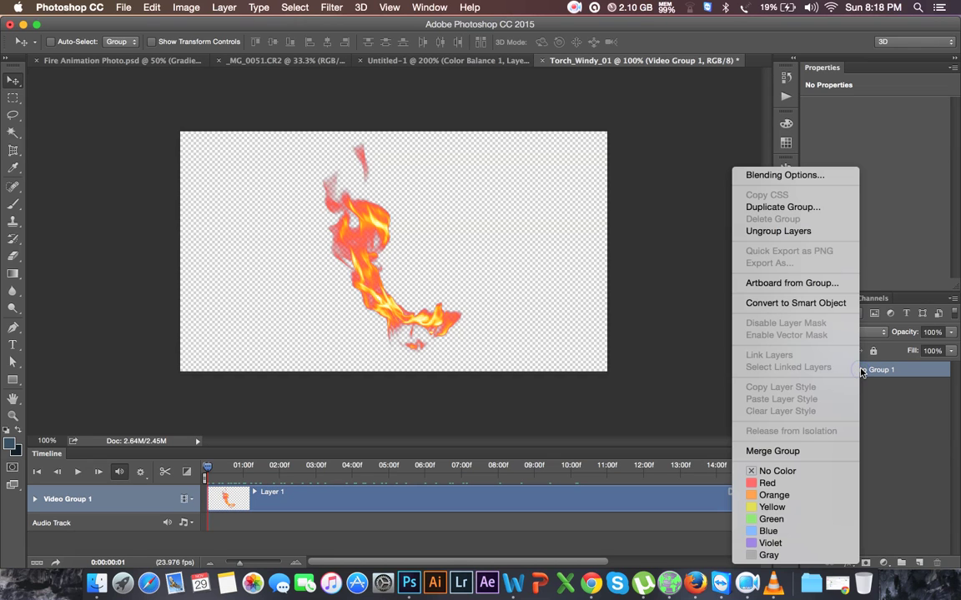
click(779, 209)
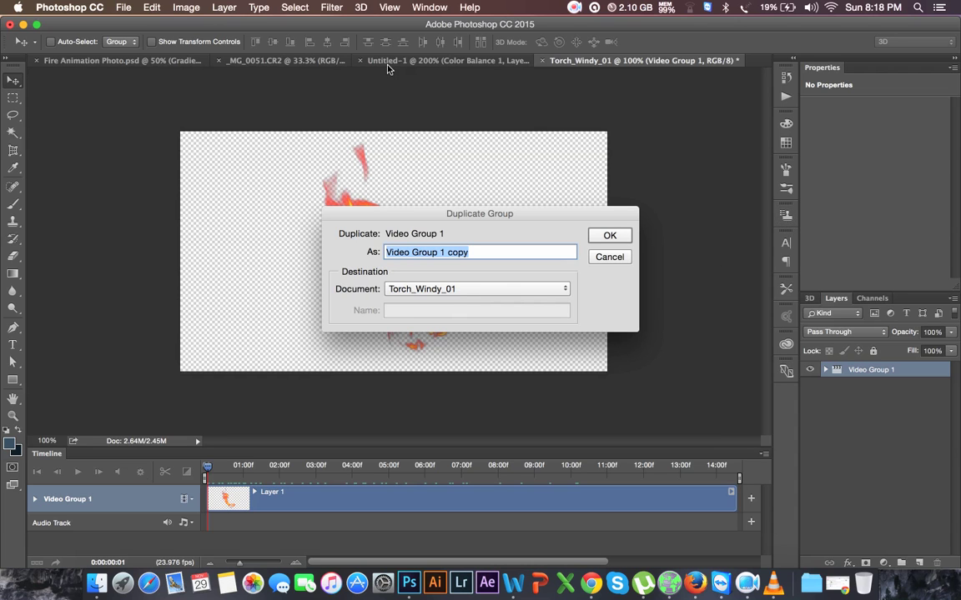
click(451, 289)
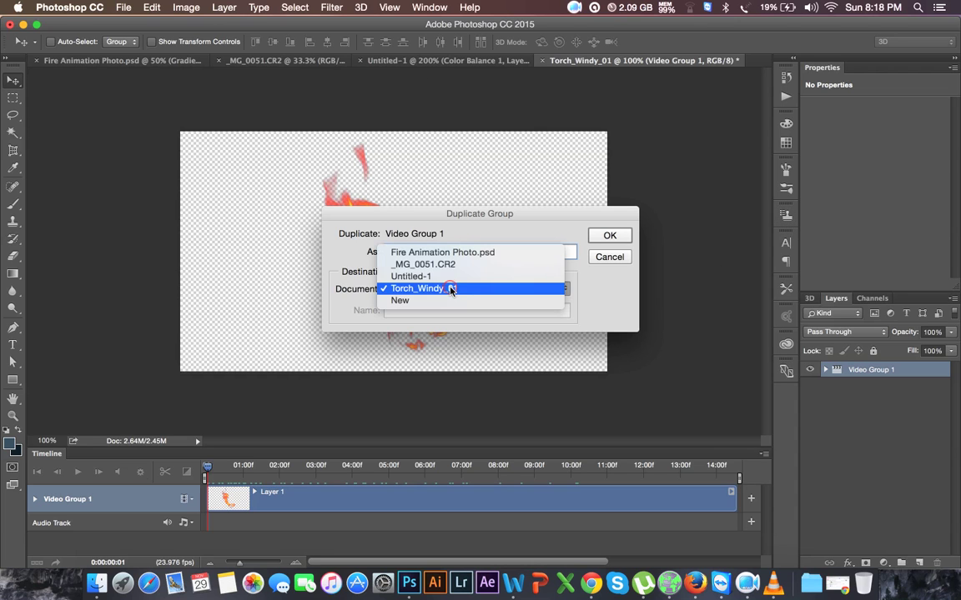
click(429, 276)
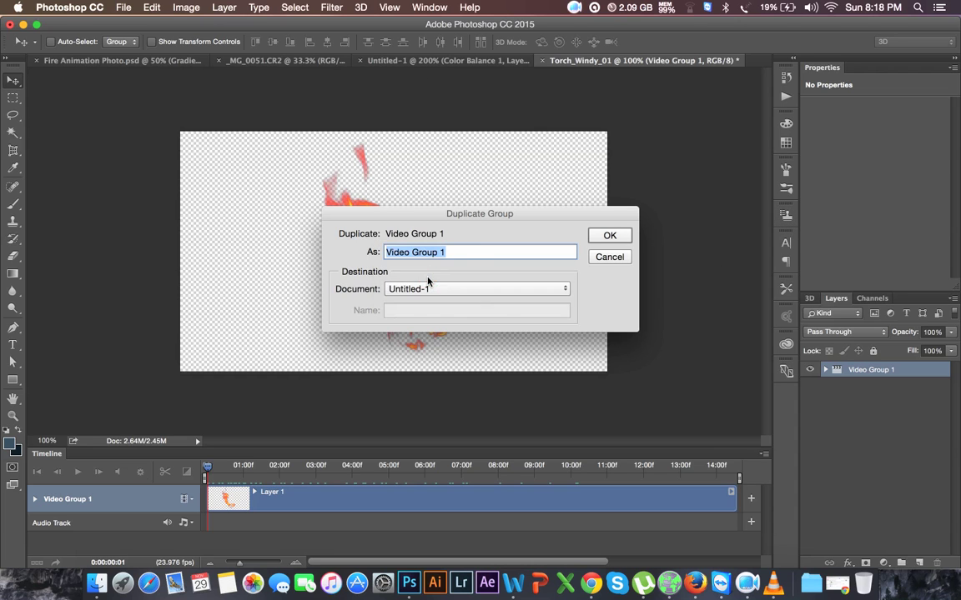
click(605, 237)
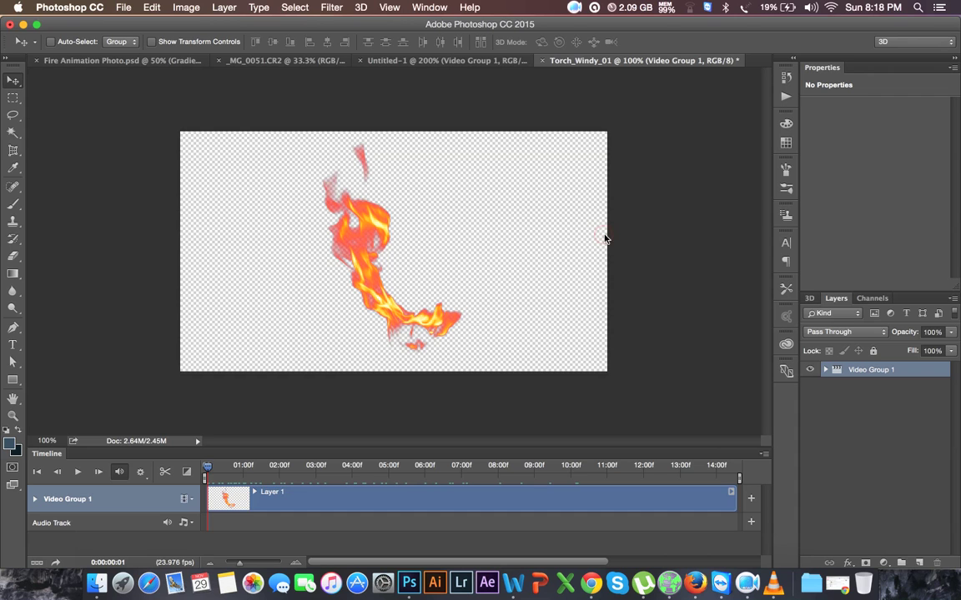
click(457, 65)
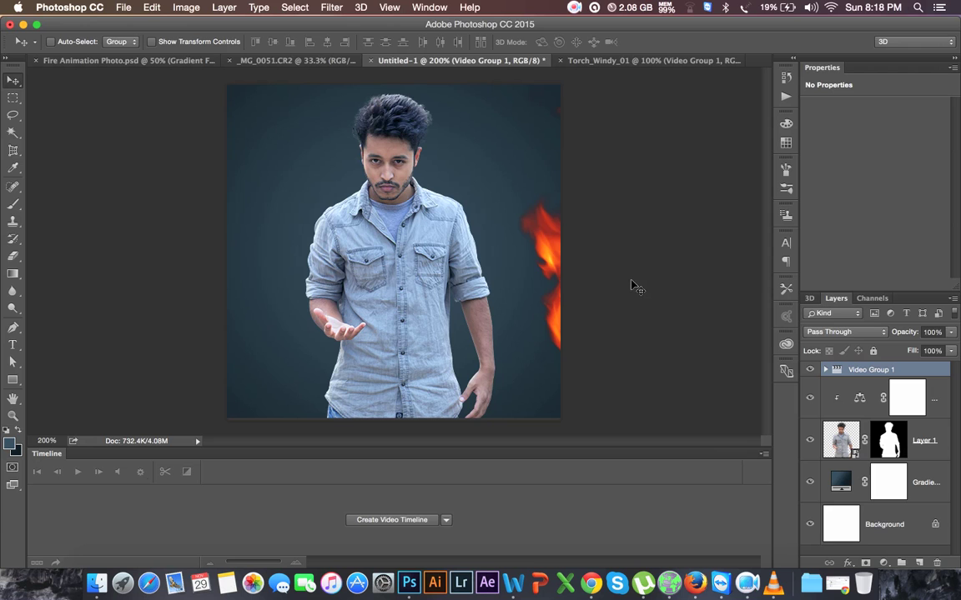
Move the fire onto the man's chest and create a video timeline to preview it.
drag(543, 296, 394, 268)
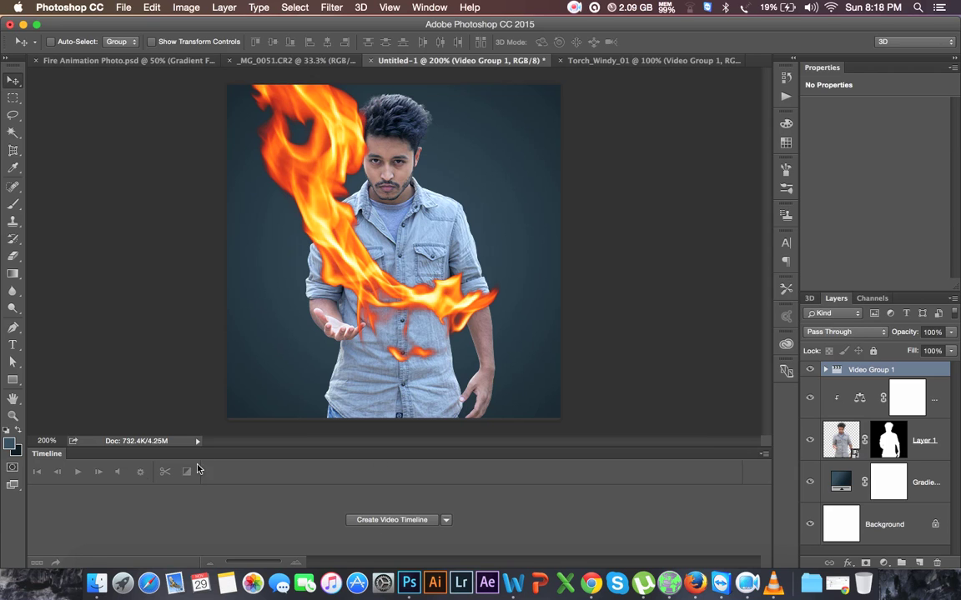
click(392, 521)
drag(266, 451, 266, 420)
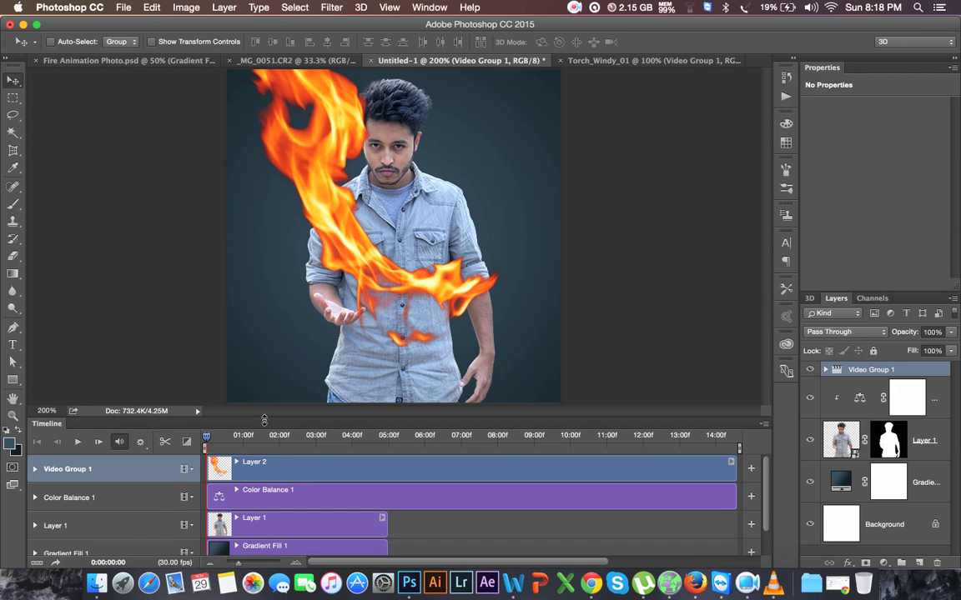
click(211, 436)
drag(211, 440, 389, 467)
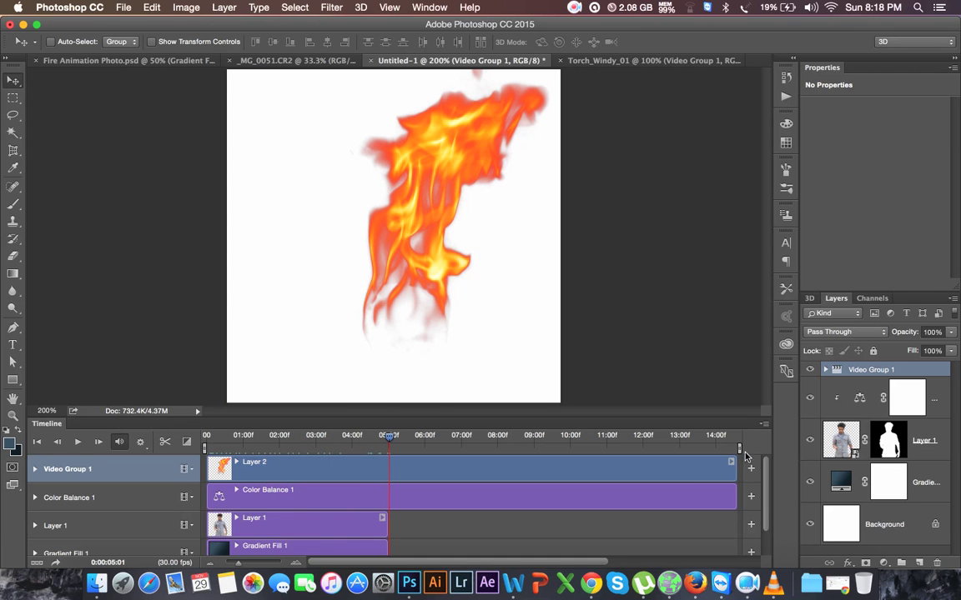
End the work area and trim Layer 2's fire clip at 05:01, then play to check.
drag(739, 448, 391, 451)
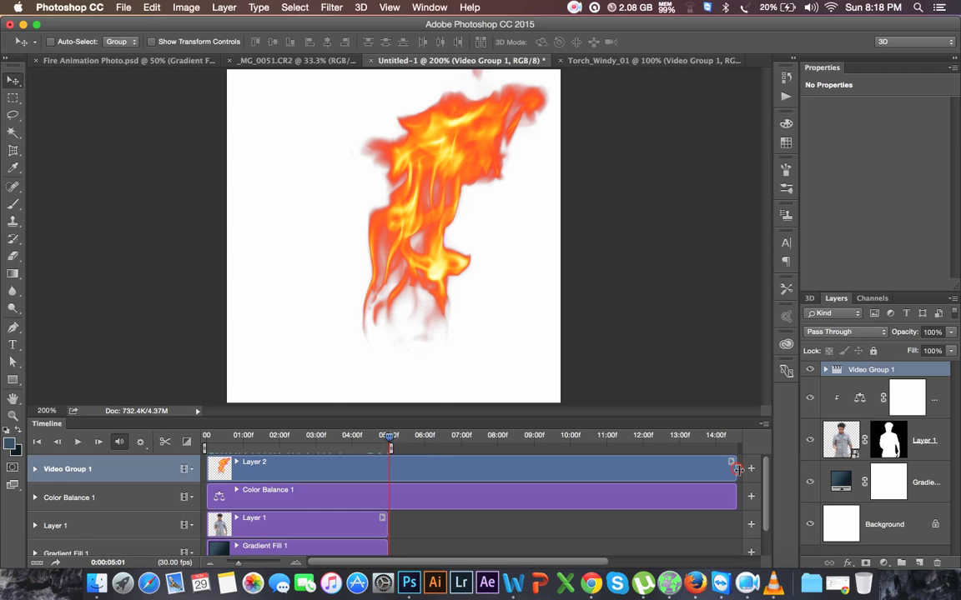
drag(735, 470, 389, 474)
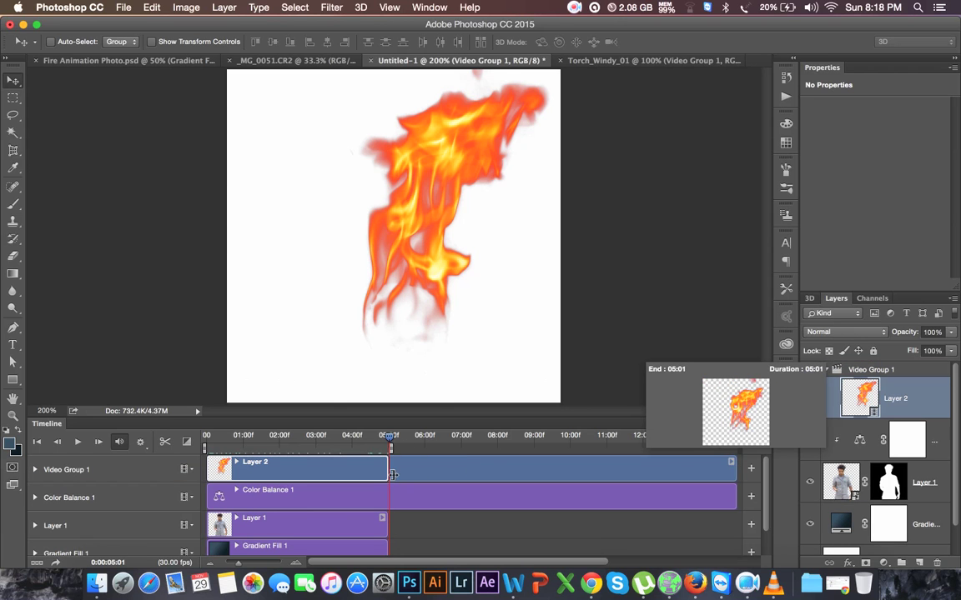
scroll(417, 484, down, 2)
scroll(383, 475, up, 2)
key(Left)
key(Left)
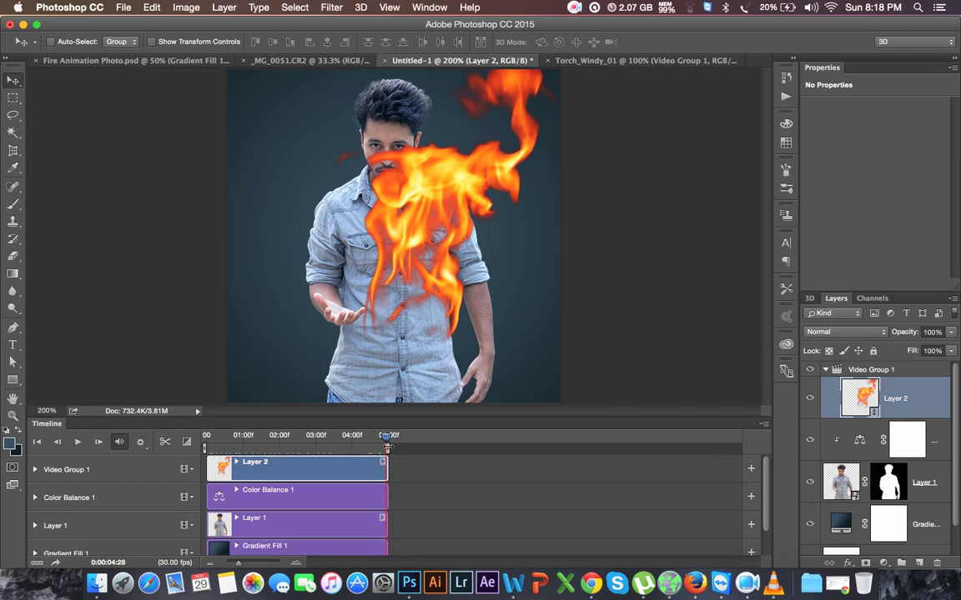
key(space)
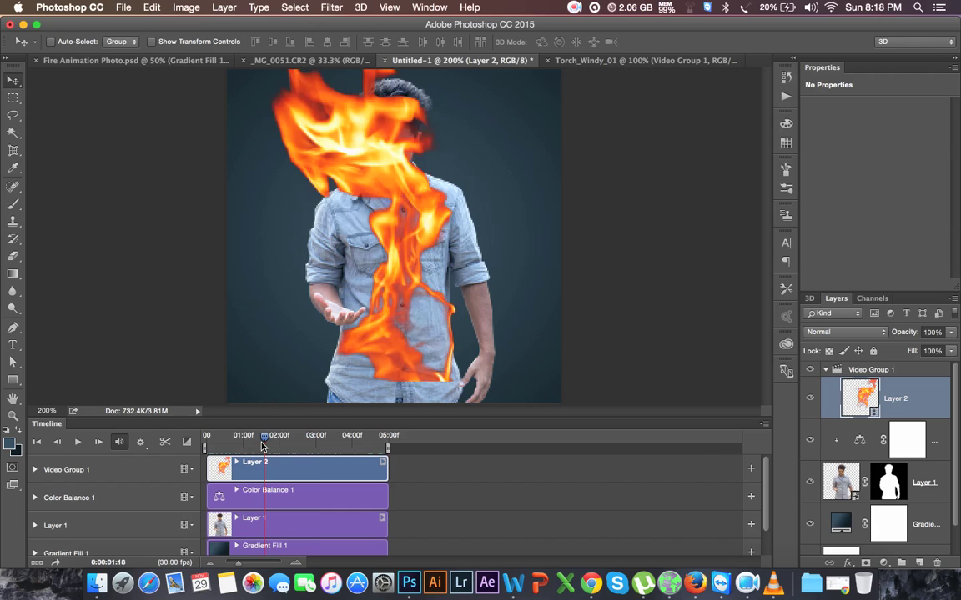
drag(224, 448, 381, 453)
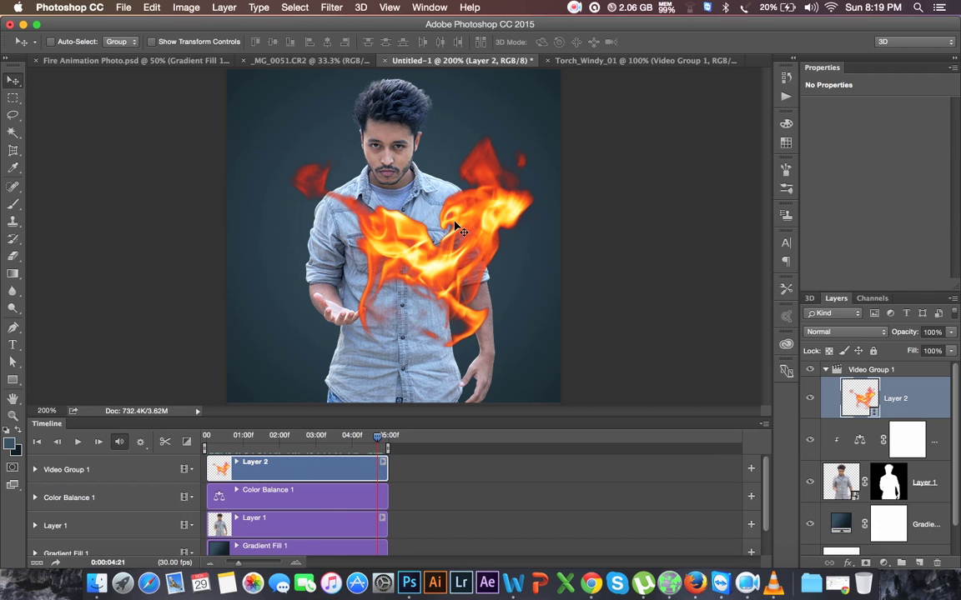
Start resizing the fire video layer from the Edit menu, declining smart-object conversion.
click(150, 9)
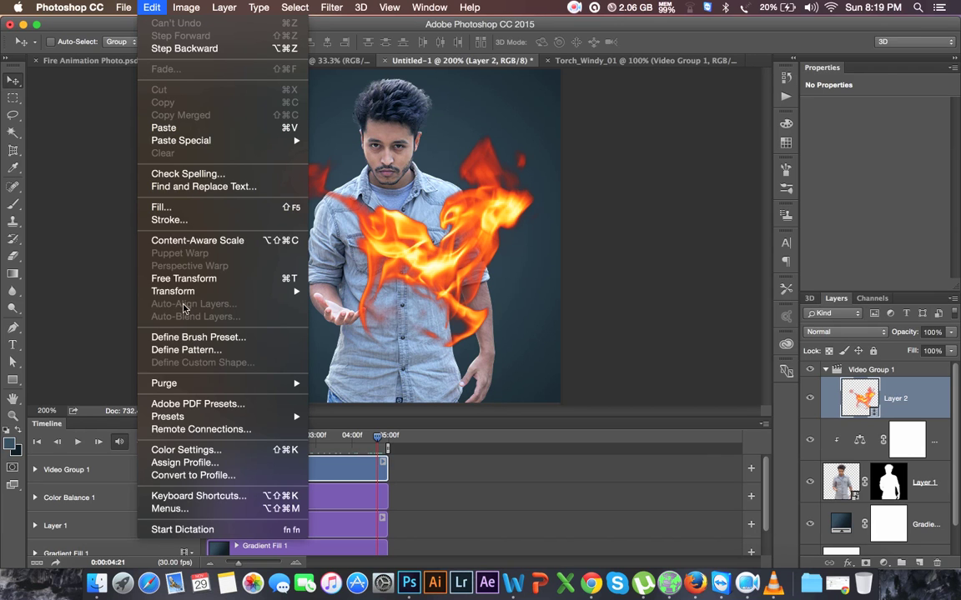
click(183, 281)
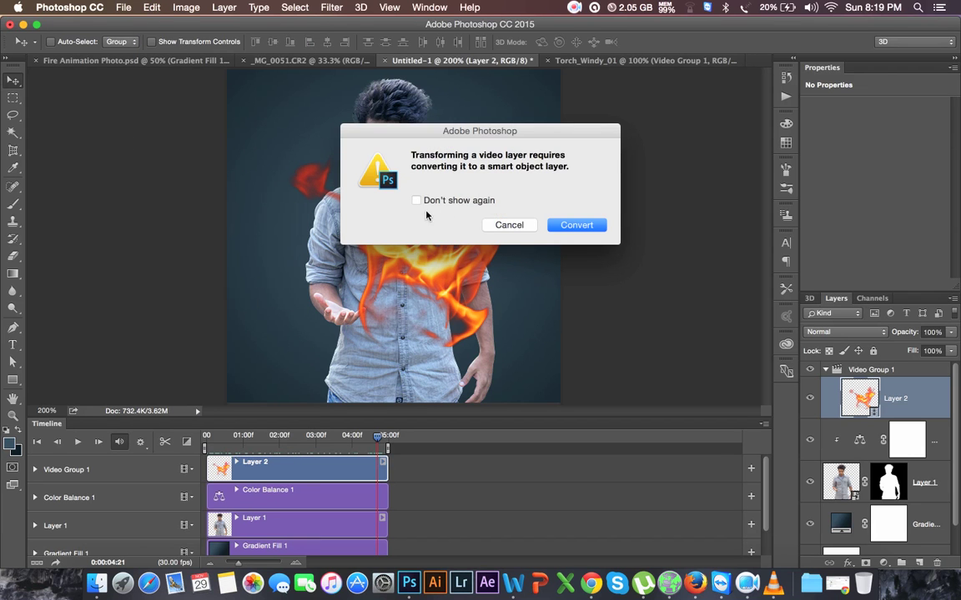
click(497, 224)
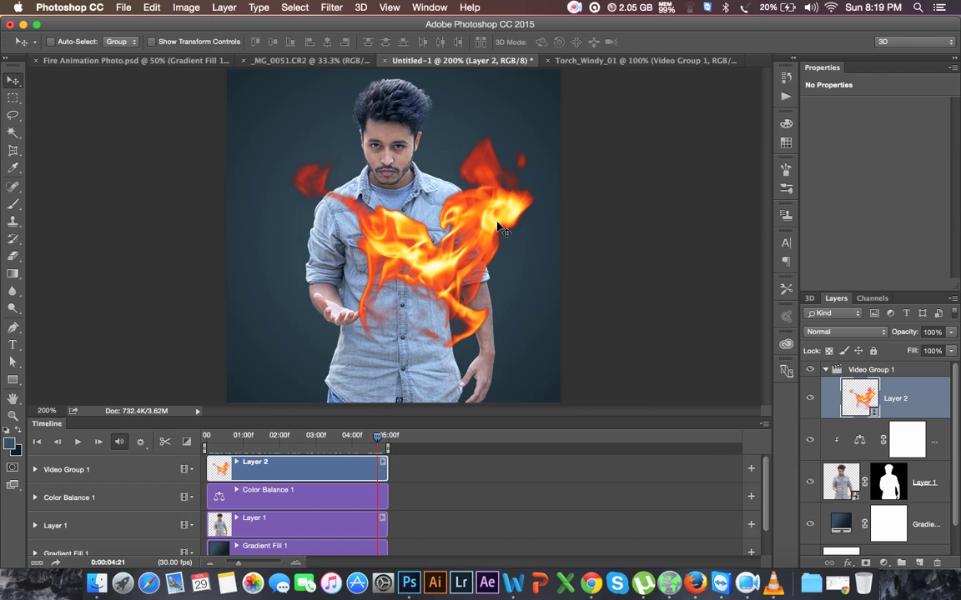
Zoom out, select Video Group 1 and free-transform it, dragging a corner slightly inward.
key(ctrl+minus)
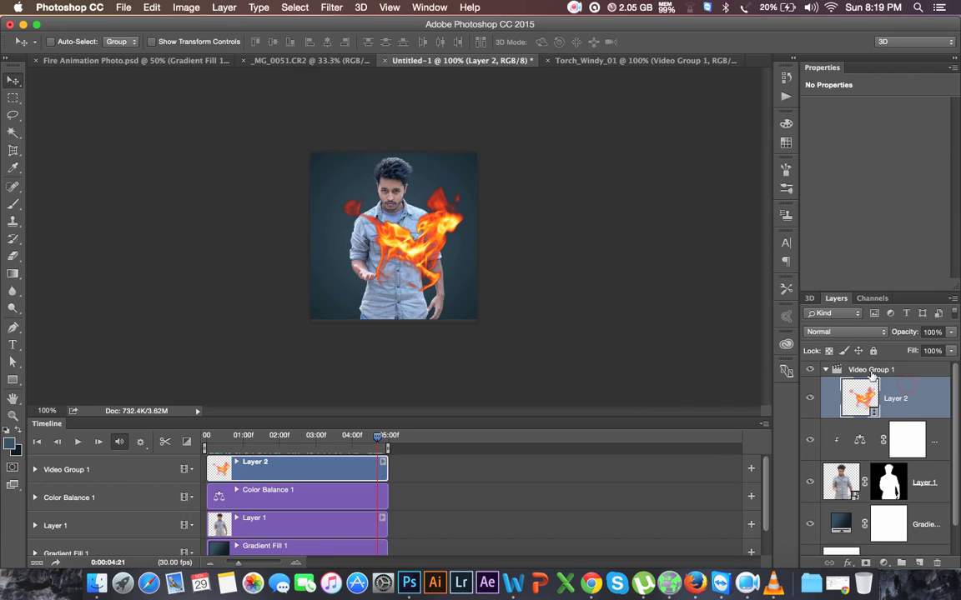
click(871, 371)
key(ctrl+t)
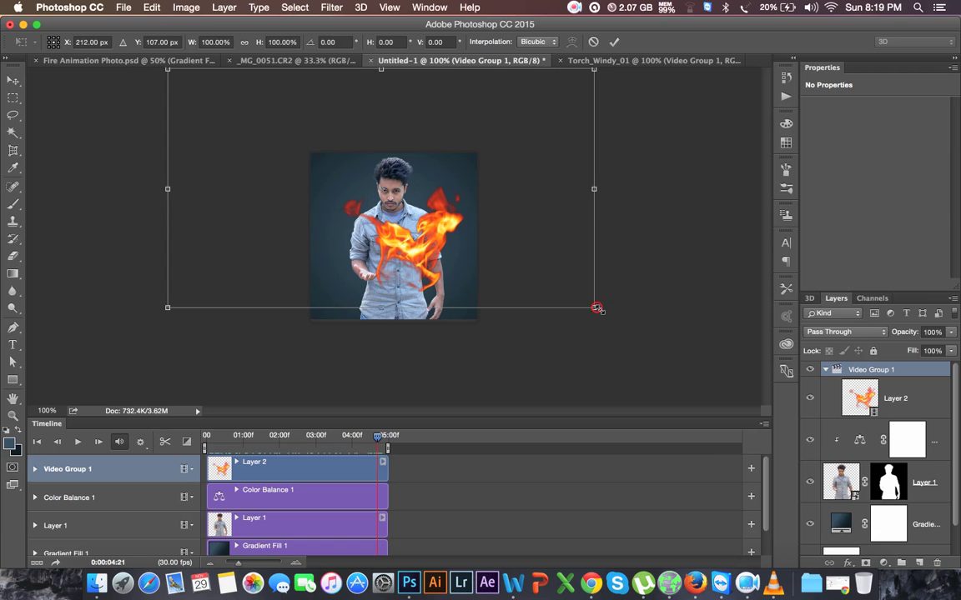
drag(595, 308, 589, 305)
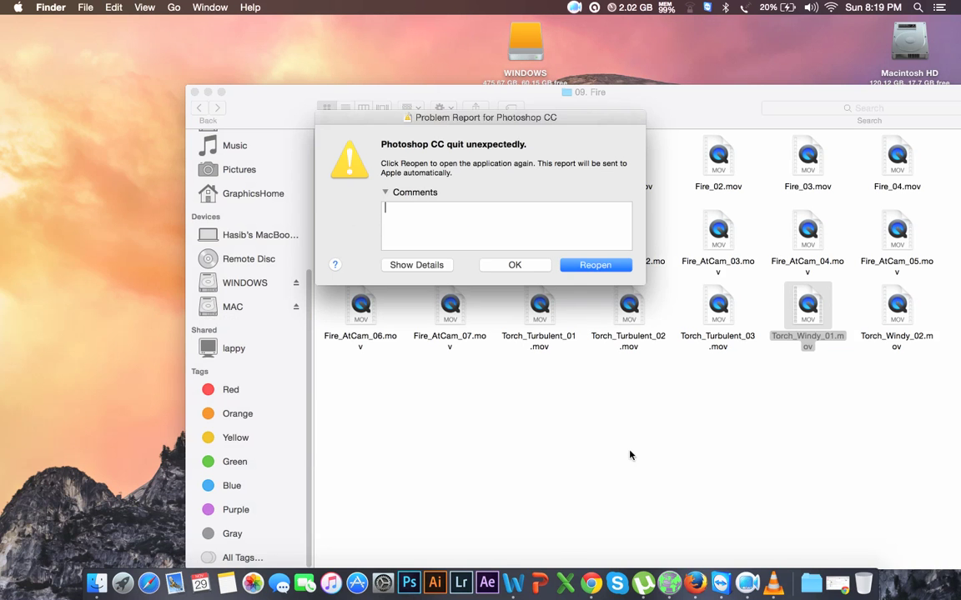
Reopen Photoshop from the crash report so Fire Animation Photo-Recovered.psd loads.
click(574, 7)
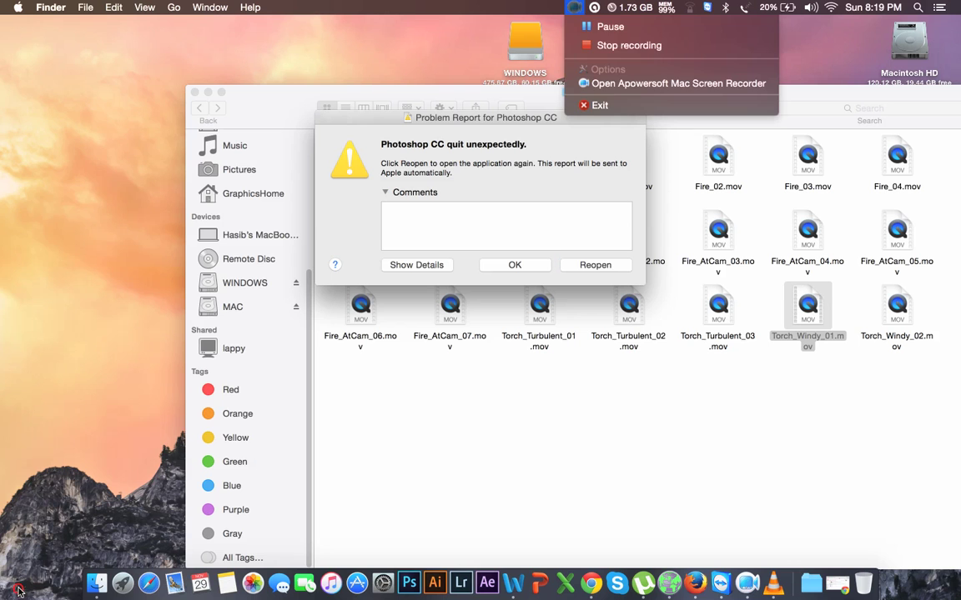
click(588, 27)
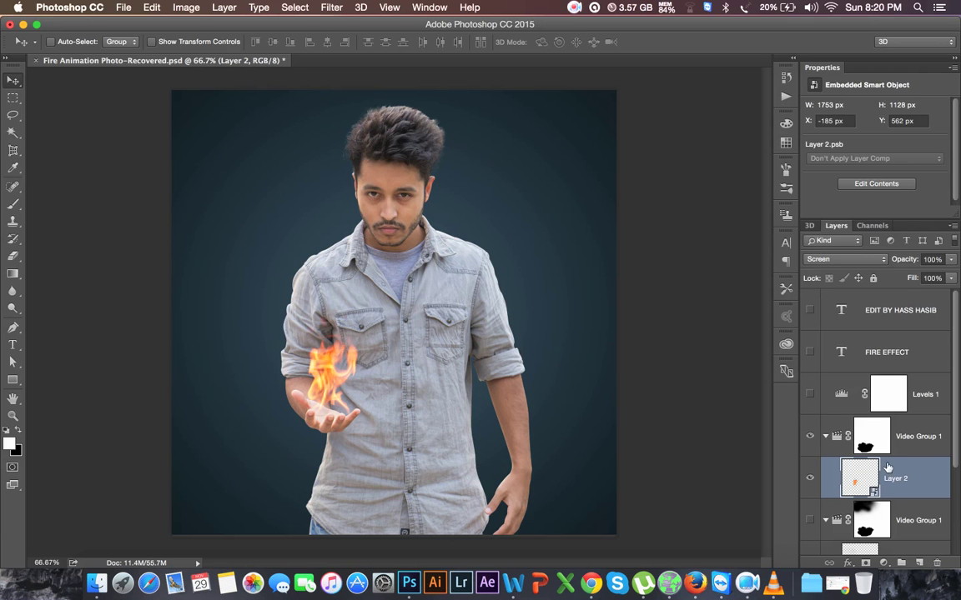
Move the palm flame slightly higher and show the Timeline panel from the Window menu.
click(828, 436)
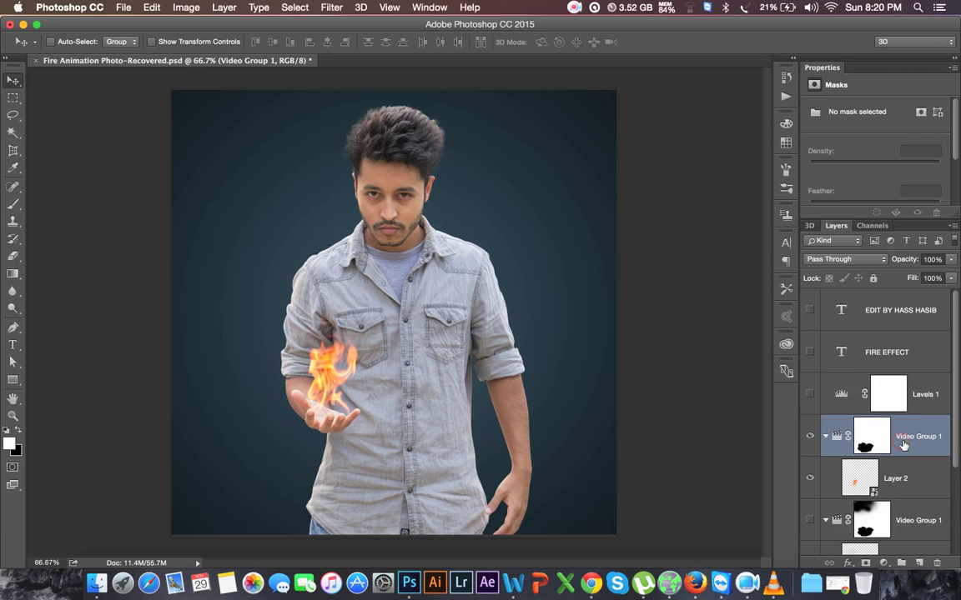
mouse_move(386, 382)
mouse_down()
mouse_move(380, 361)
mouse_move(376, 386)
mouse_up()
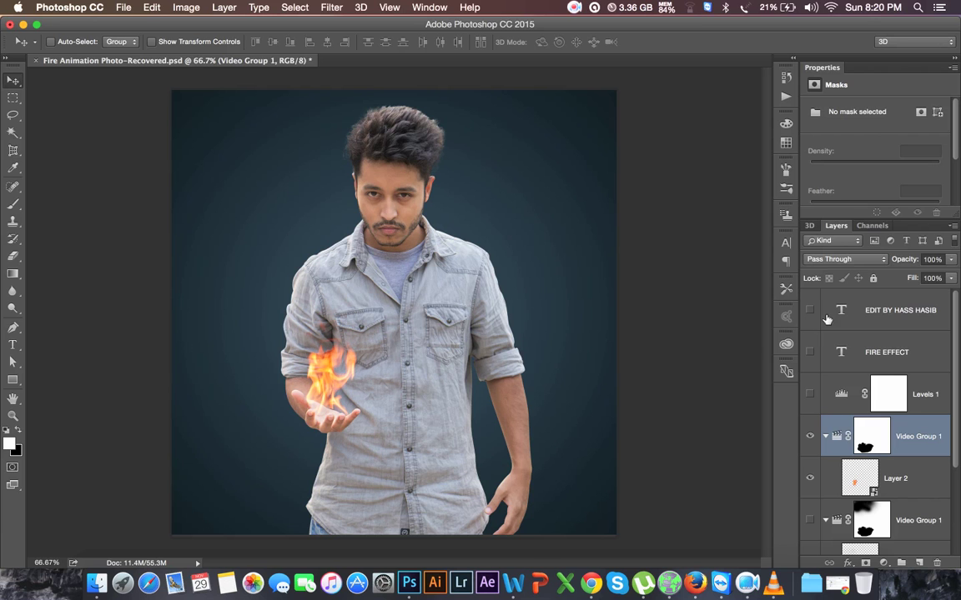
click(385, 7)
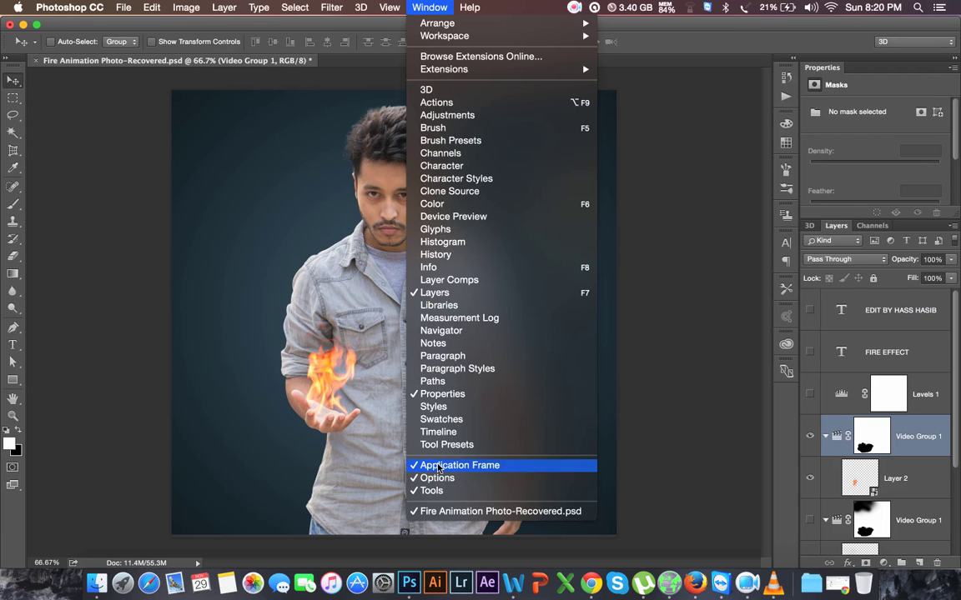
click(449, 431)
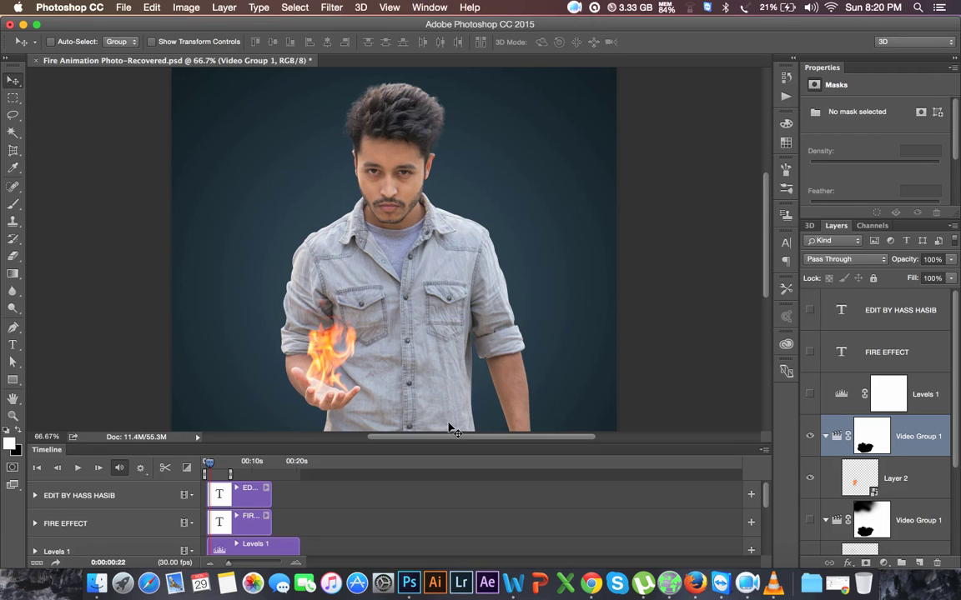
drag(221, 467, 222, 464)
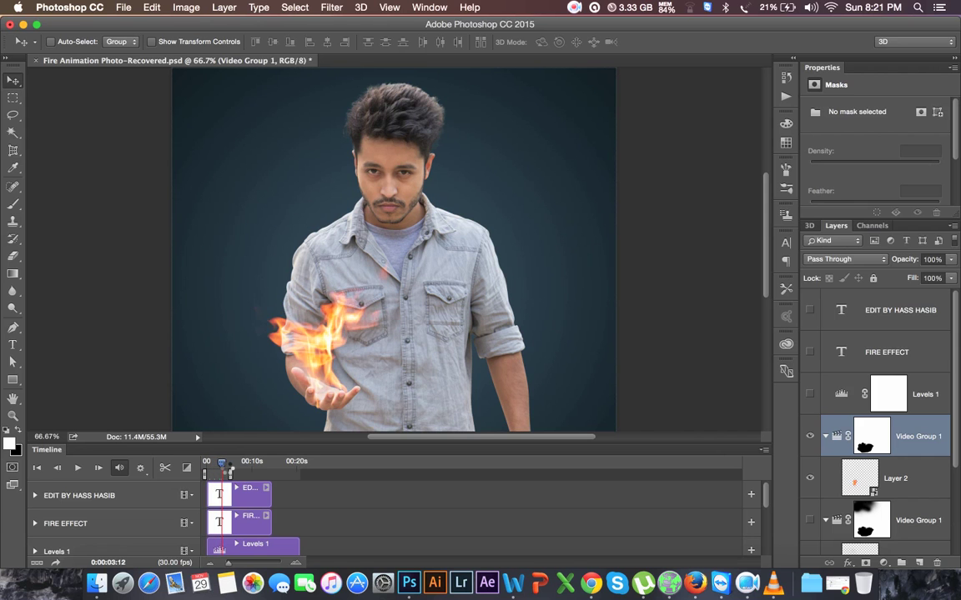
Zoom the canvas to 50%, collapse Video Group 1, and bring the 09. Fire folder back.
key(ctrl+h)
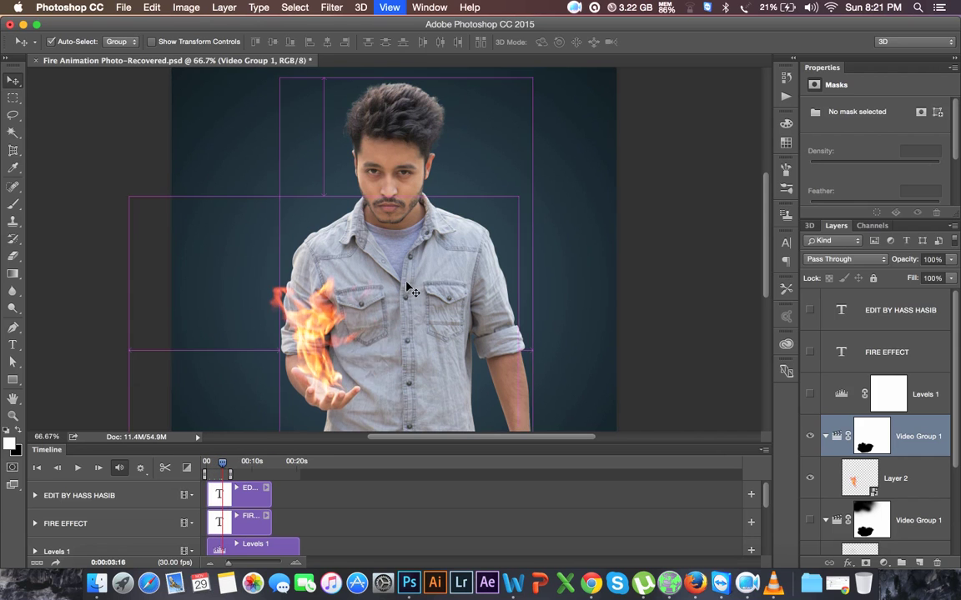
key(ctrl+minus)
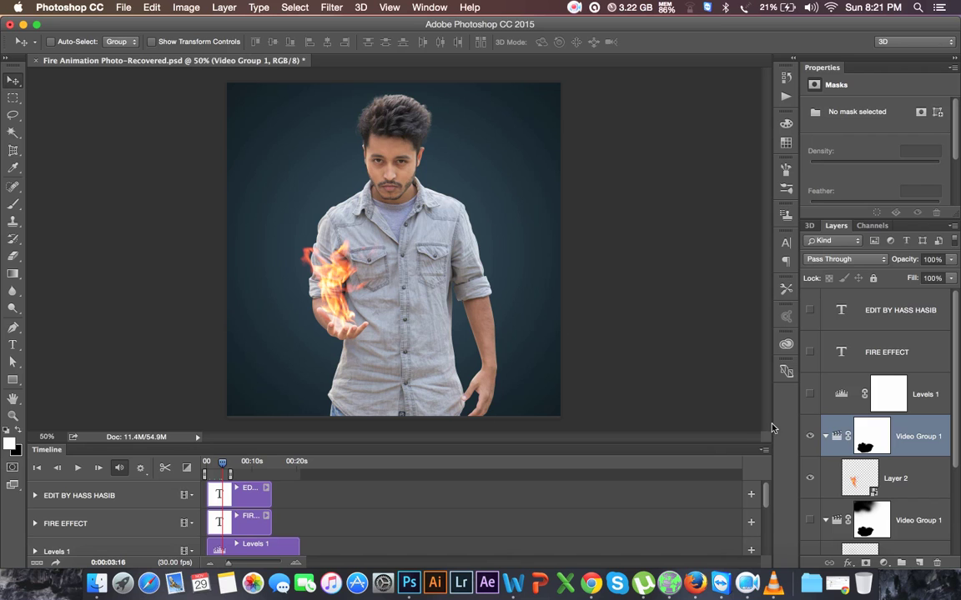
scroll(859, 429, down, 1)
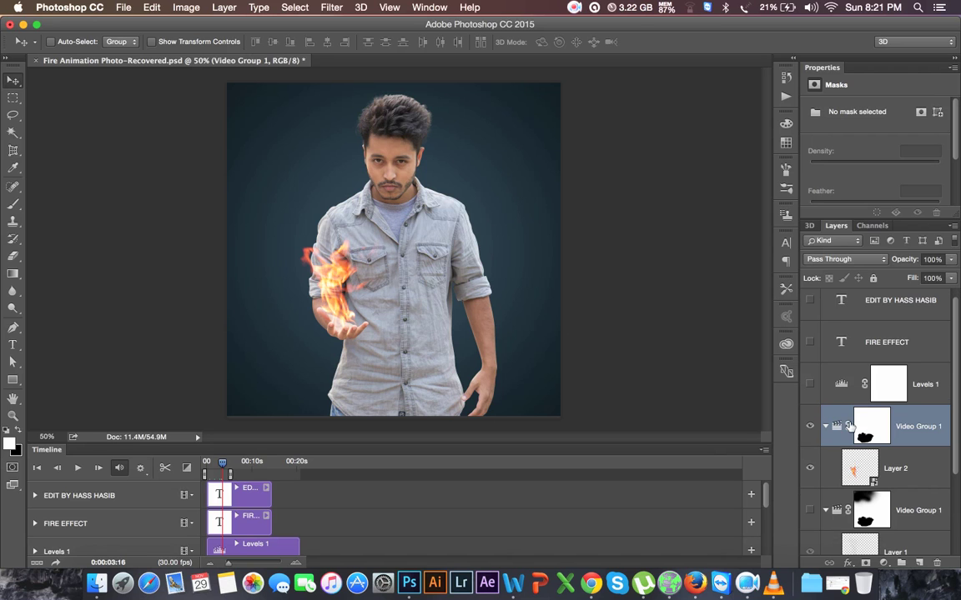
click(828, 426)
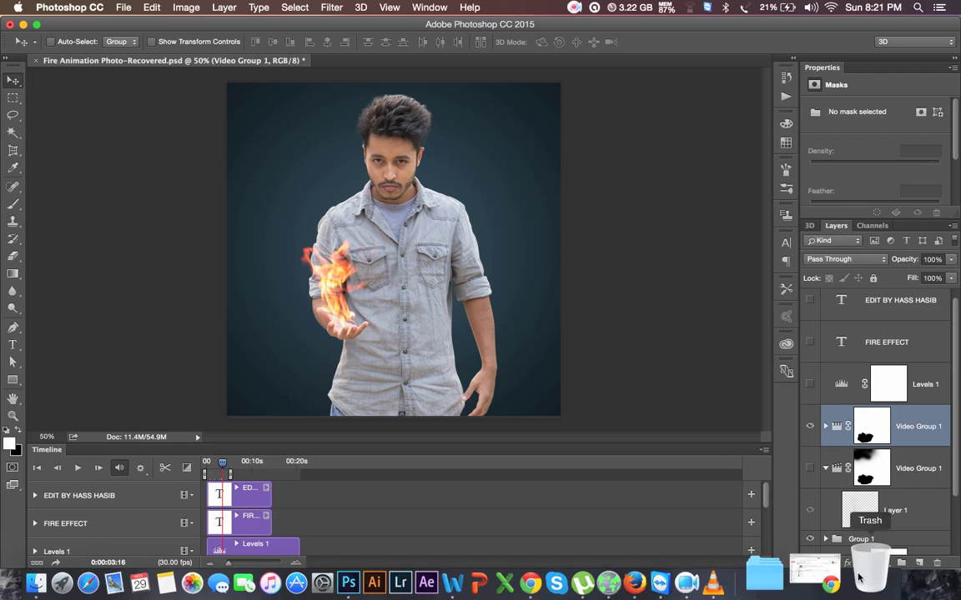
click(96, 554)
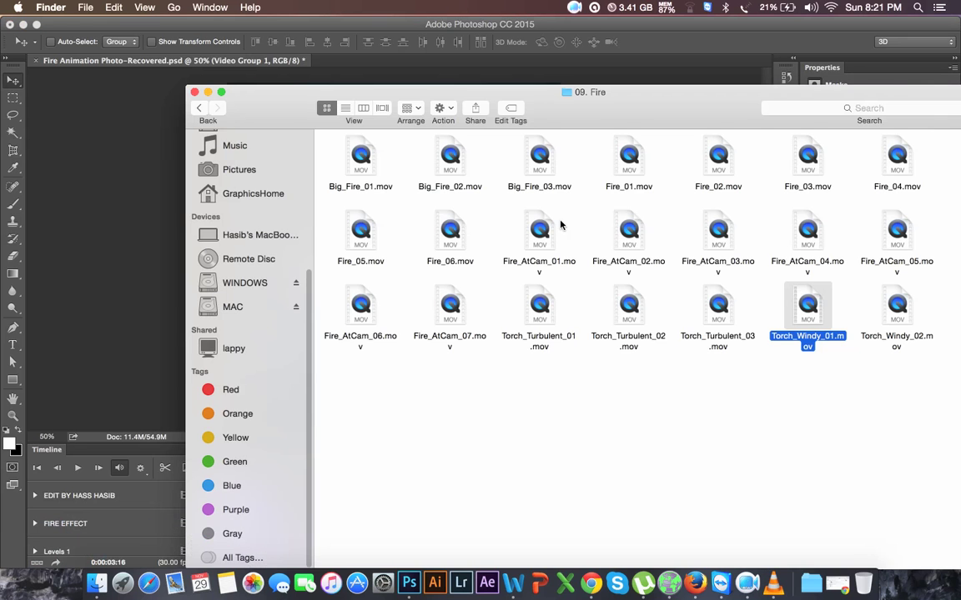
Navigate the clip library in Finder to the 14. Smoke folder.
drag(606, 99, 531, 70)
click(122, 80)
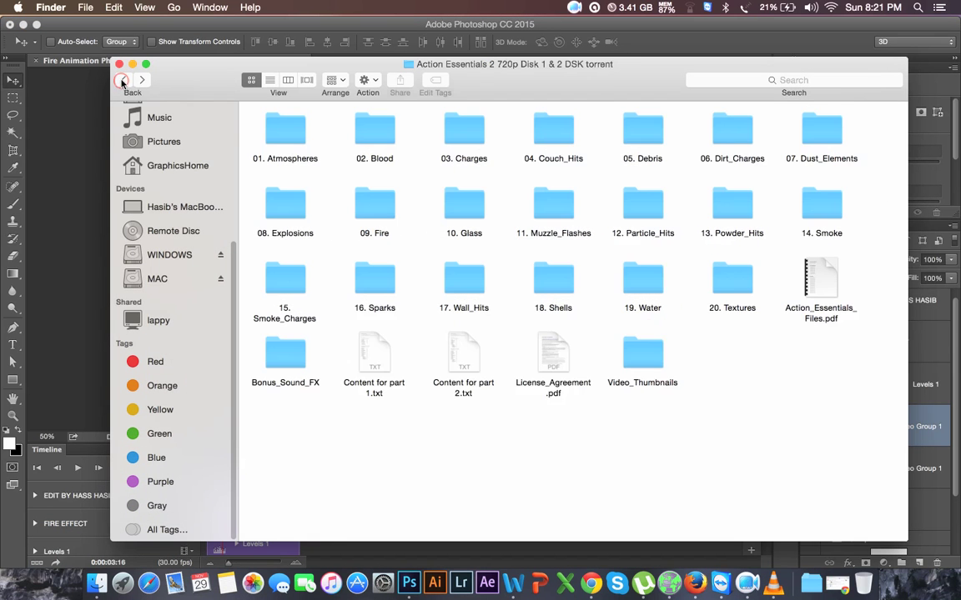
click(282, 133)
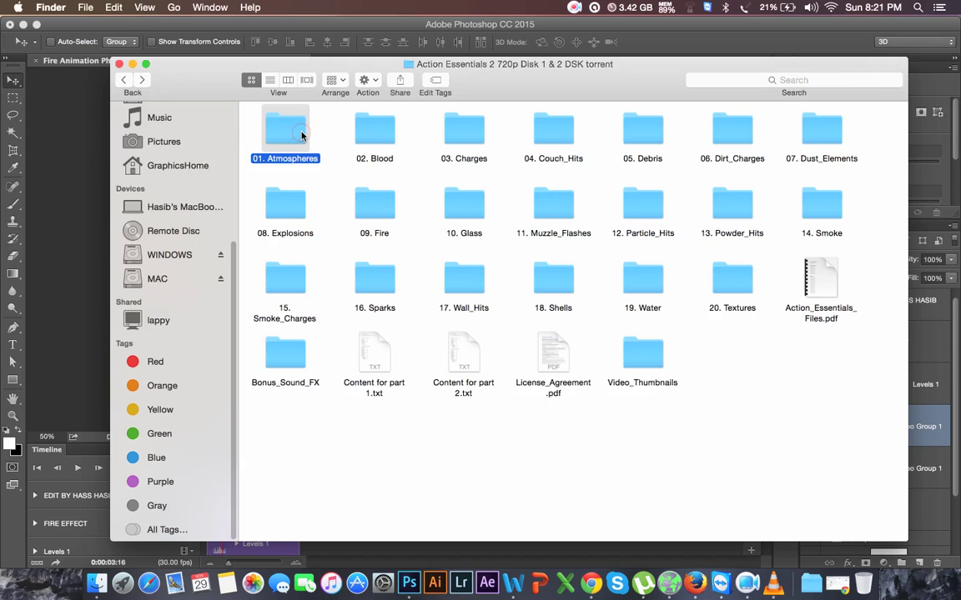
double_click(302, 135)
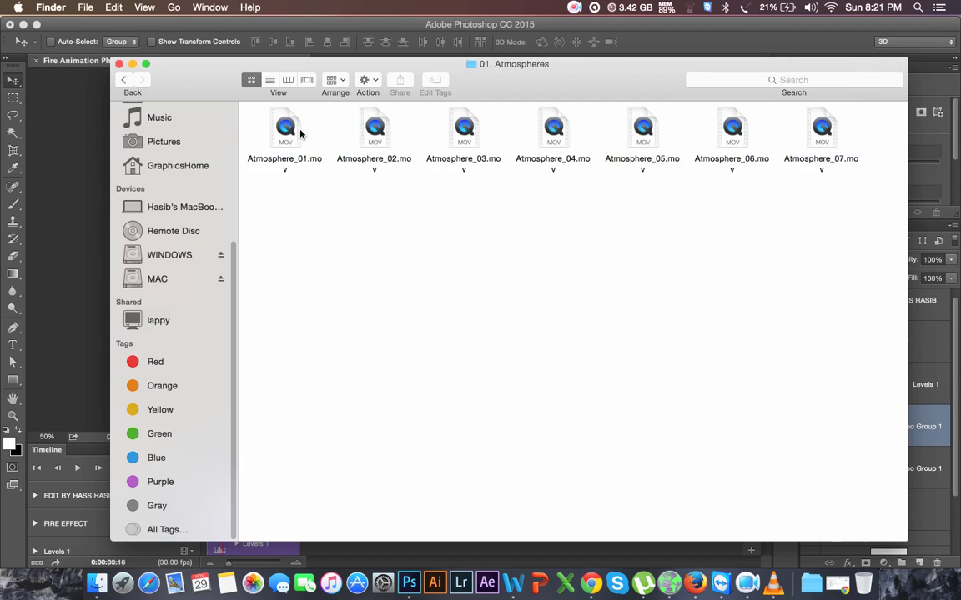
click(124, 80)
double_click(821, 157)
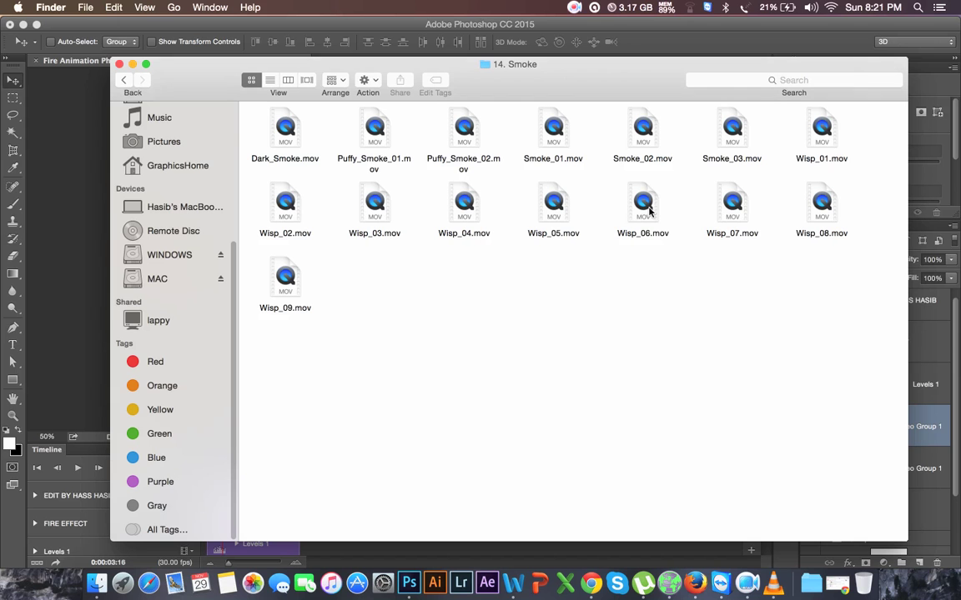
Preview Wisp_06.mov in VLC, then close the player.
right_click(649, 212)
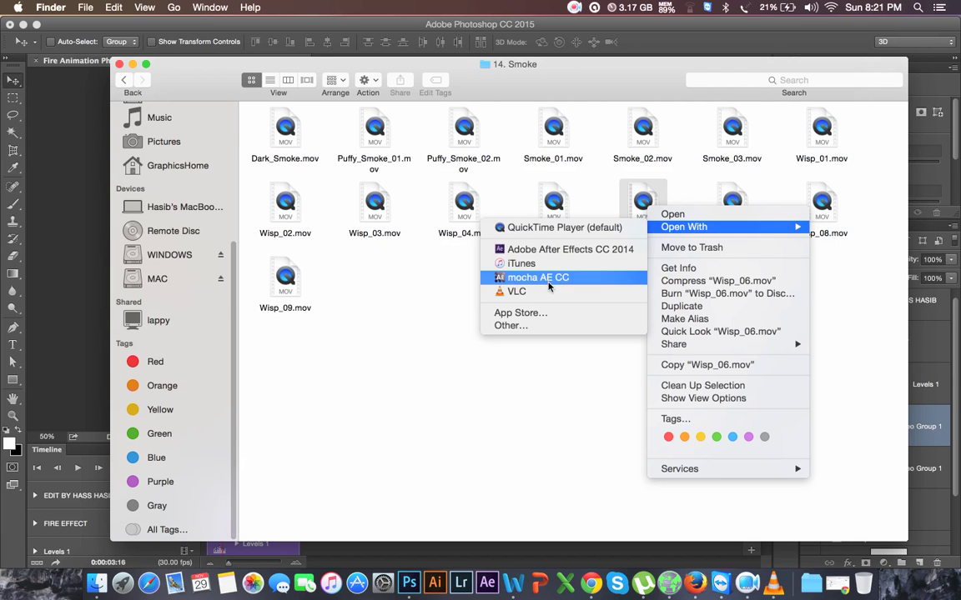
click(546, 292)
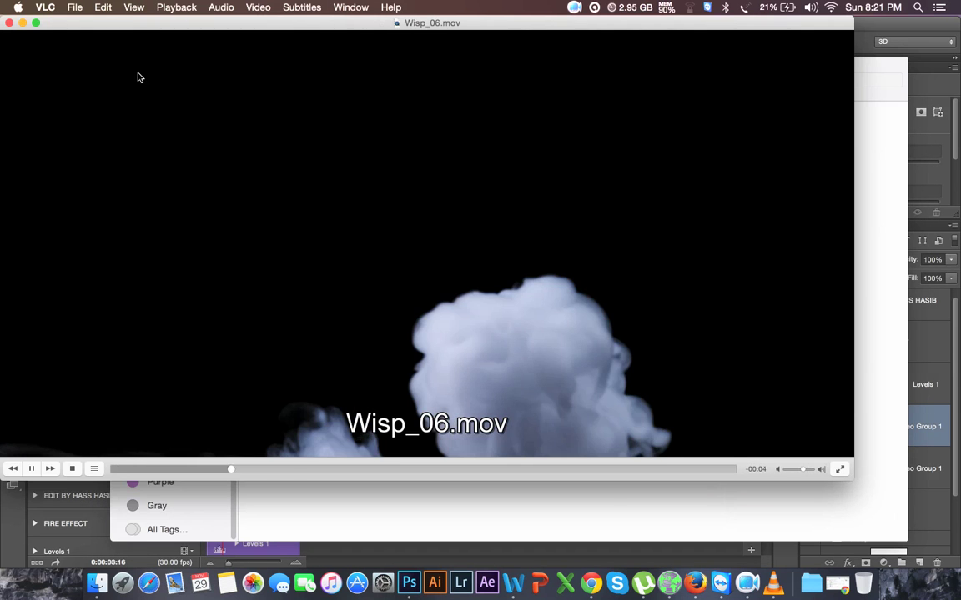
click(9, 22)
right_click(467, 148)
click(465, 130)
Preview Puffy_Smoke_02.mov in VLC, close it, and return to the Photoshop fire document.
right_click(467, 135)
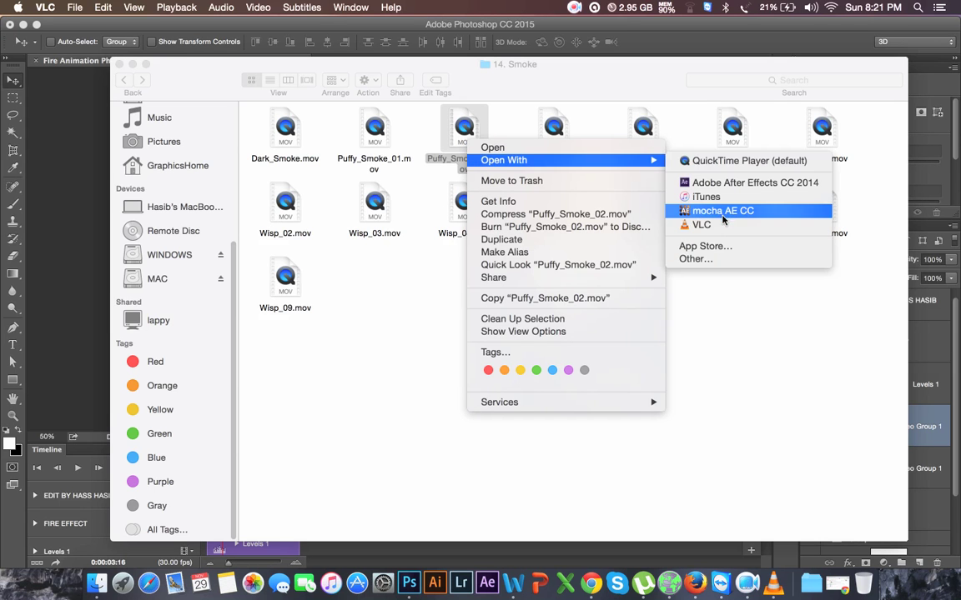
click(722, 226)
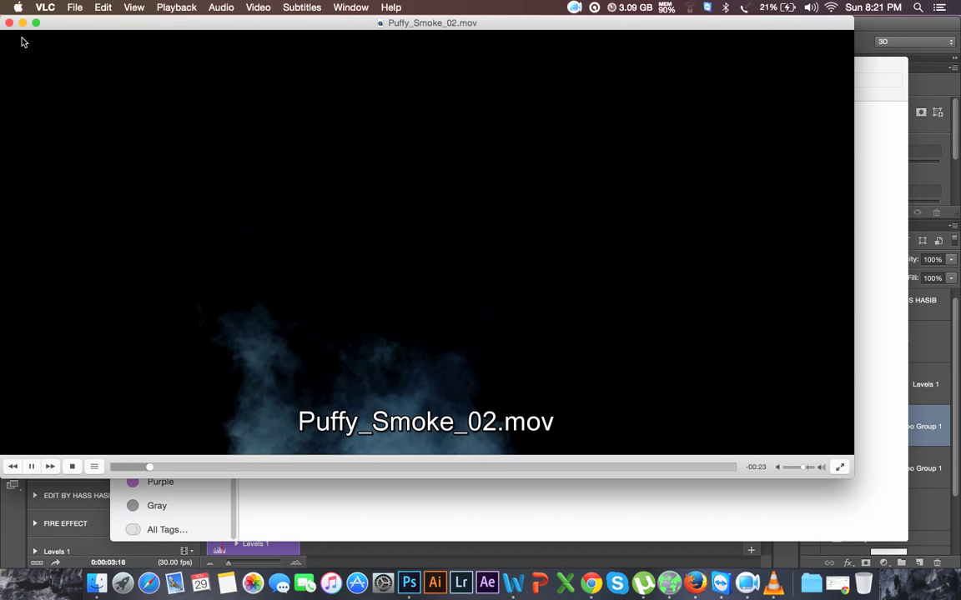
click(9, 22)
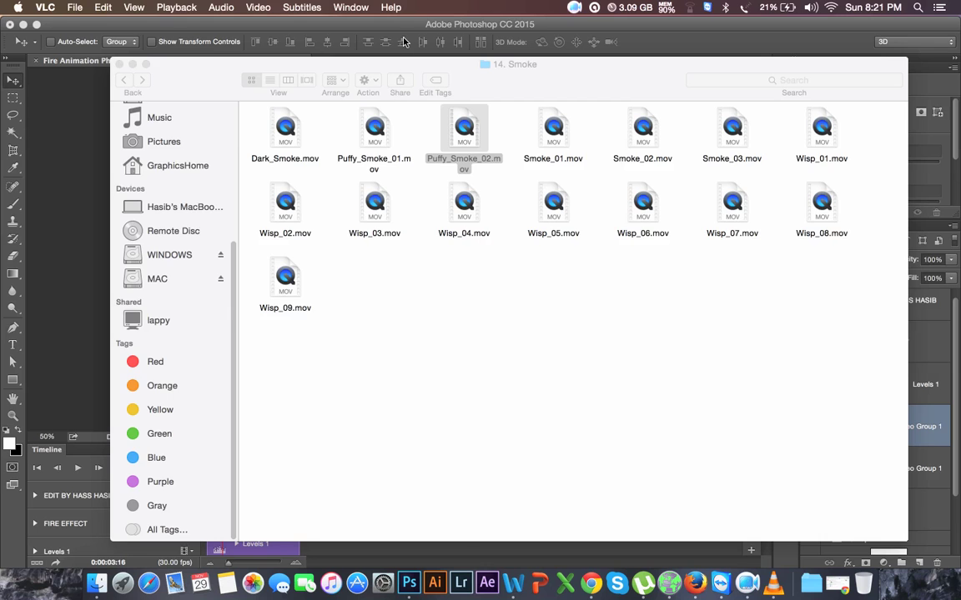
click(404, 41)
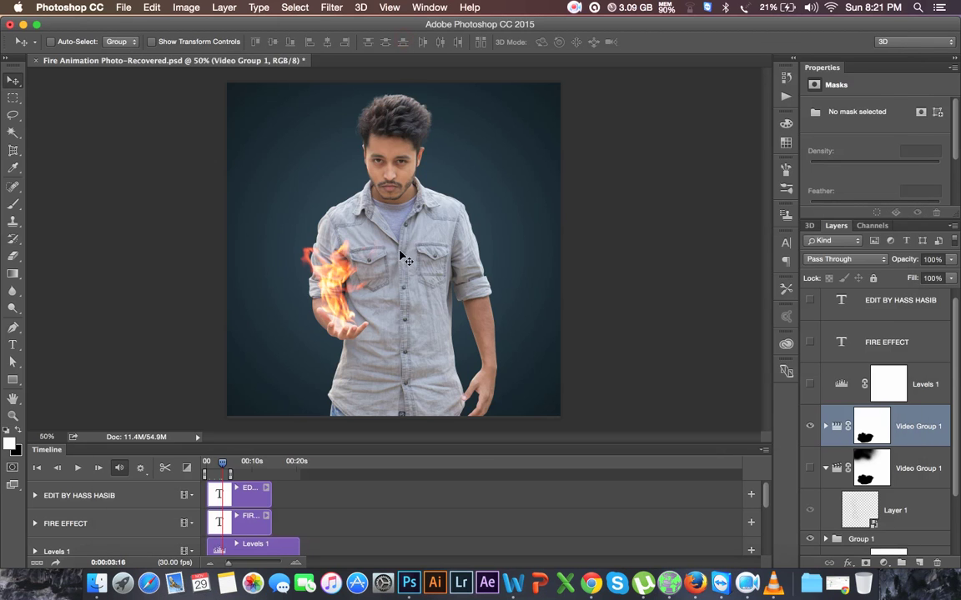
Make the lower smoke video, Levels 1 adjustment and FIRE EFFECT title visible.
click(811, 468)
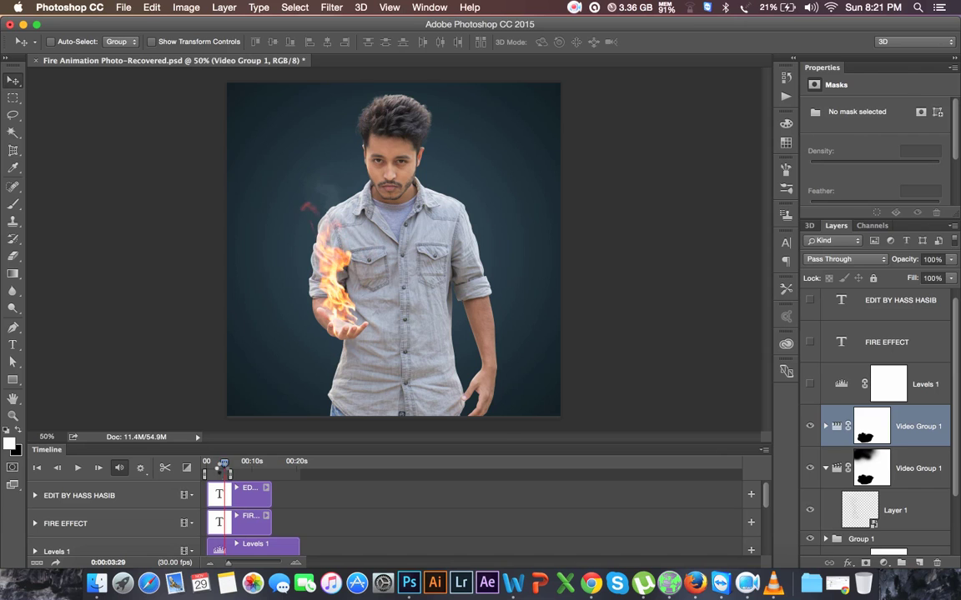
drag(223, 468, 223, 464)
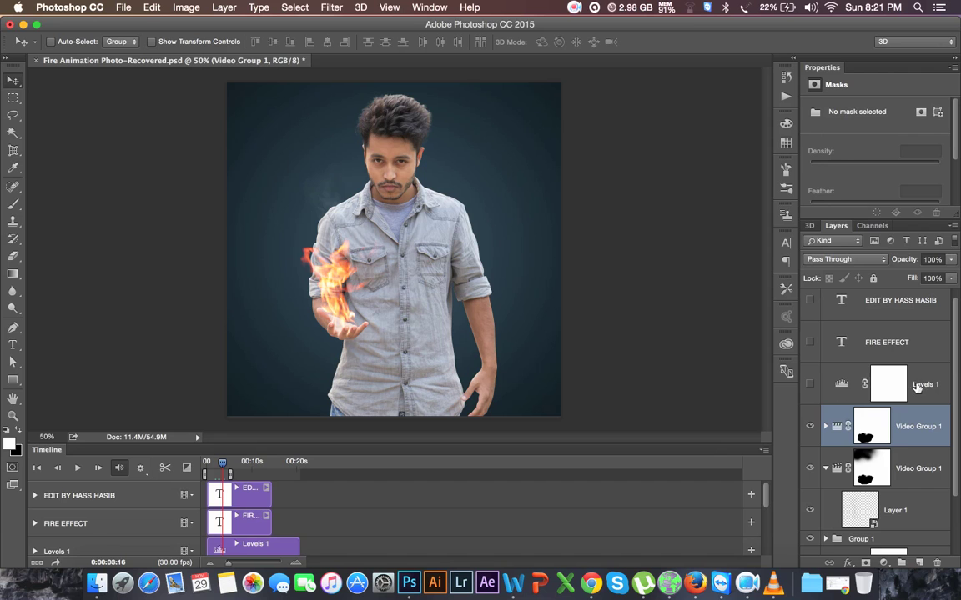
click(832, 386)
click(811, 384)
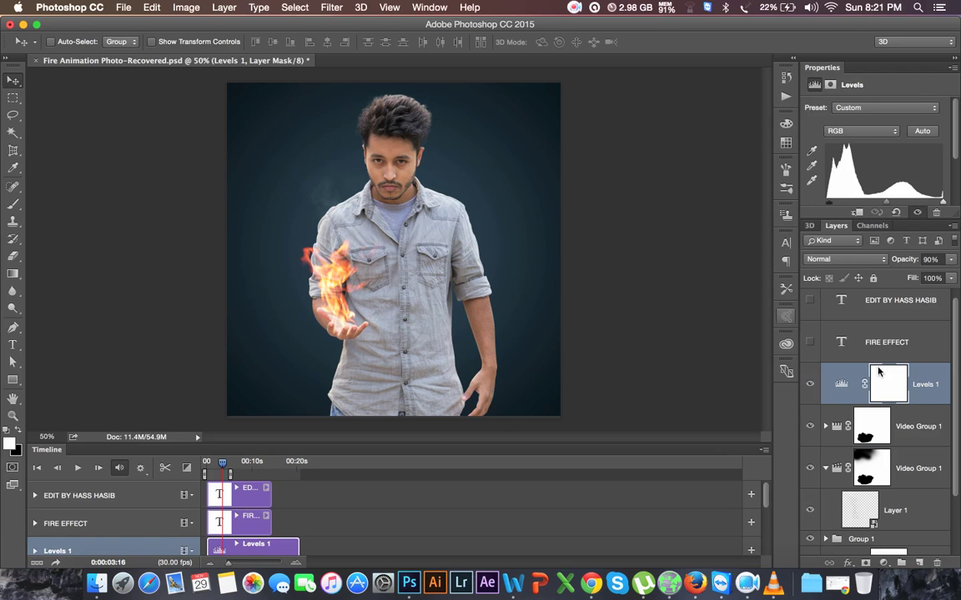
click(859, 345)
click(810, 342)
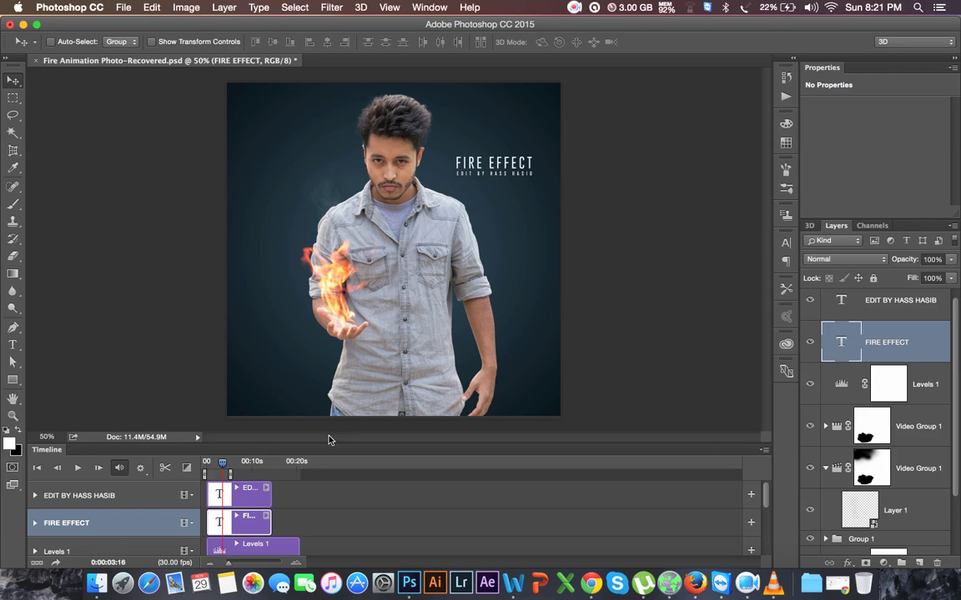
Inspect Group 1's layers, then select Group 1 and add empty Layer 5 above it.
scroll(810, 423, down, 3)
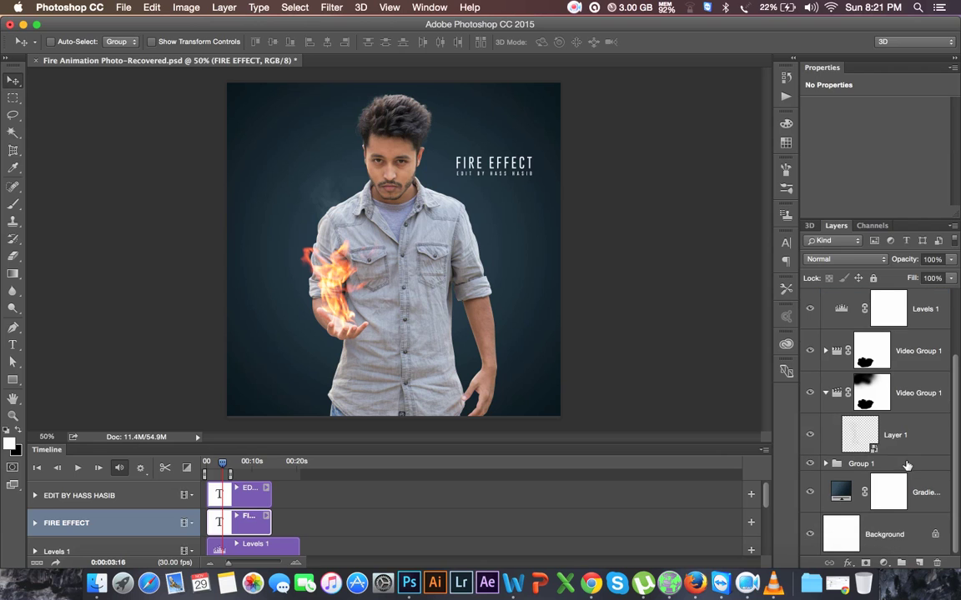
click(898, 436)
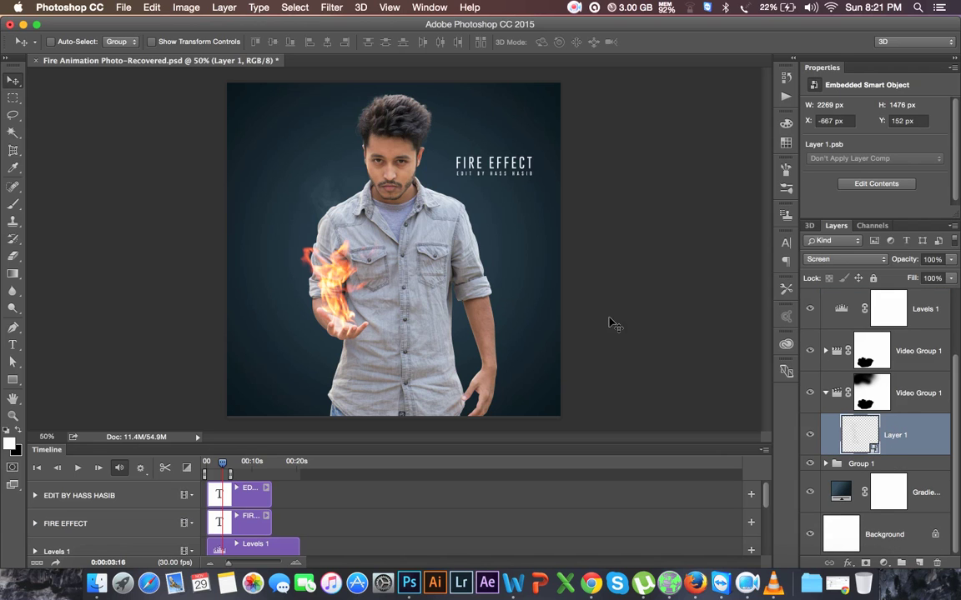
click(828, 464)
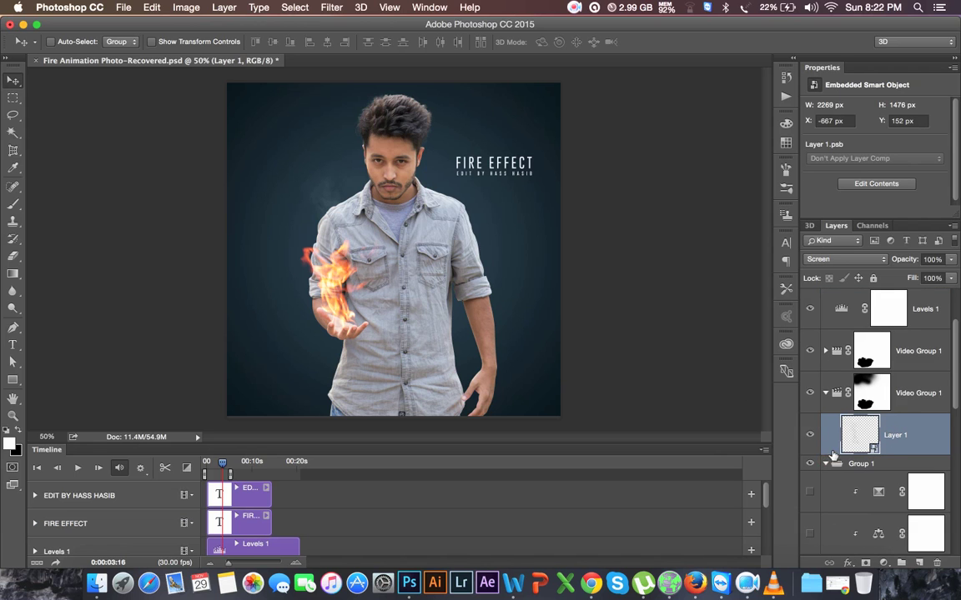
scroll(842, 455, down, 2)
scroll(847, 453, down, 2)
scroll(849, 453, down, 2)
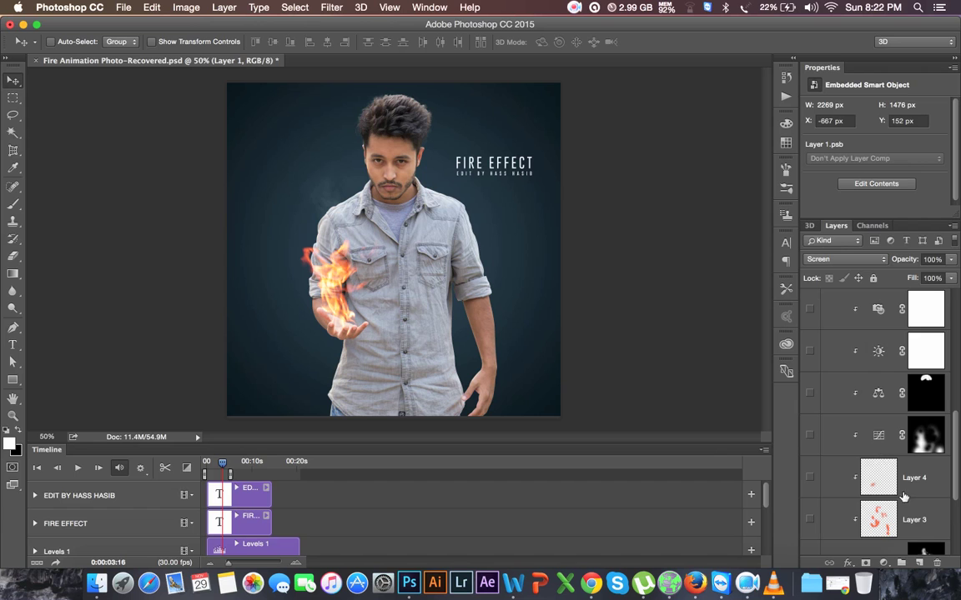
scroll(903, 496, down, 2)
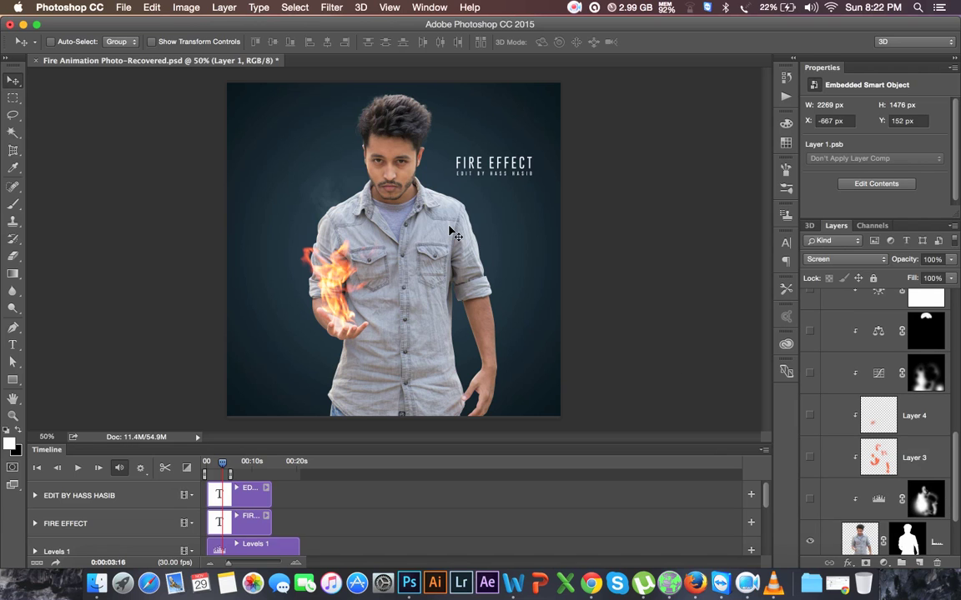
scroll(844, 438, up, 3)
scroll(846, 442, up, 5)
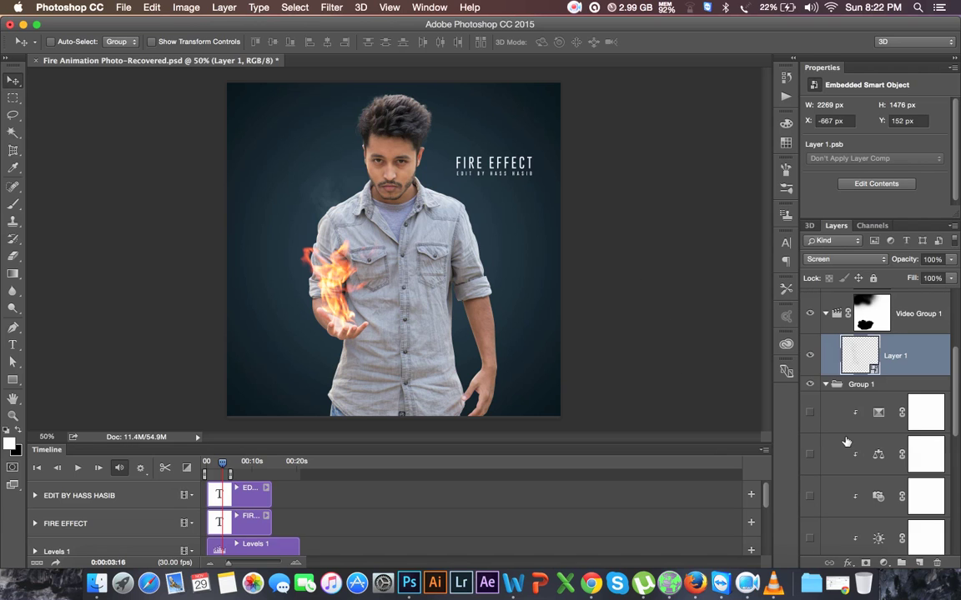
click(826, 384)
click(850, 464)
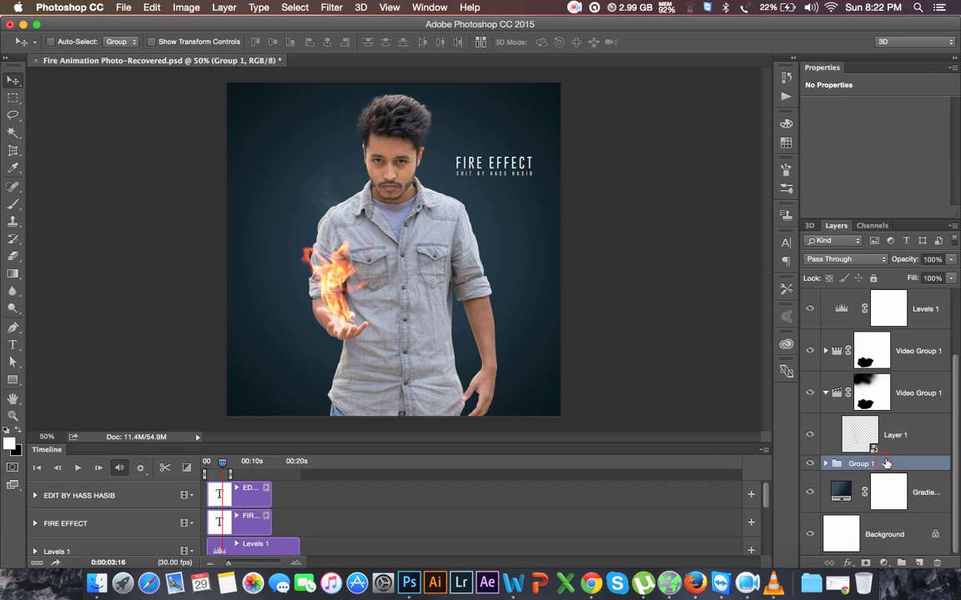
click(919, 564)
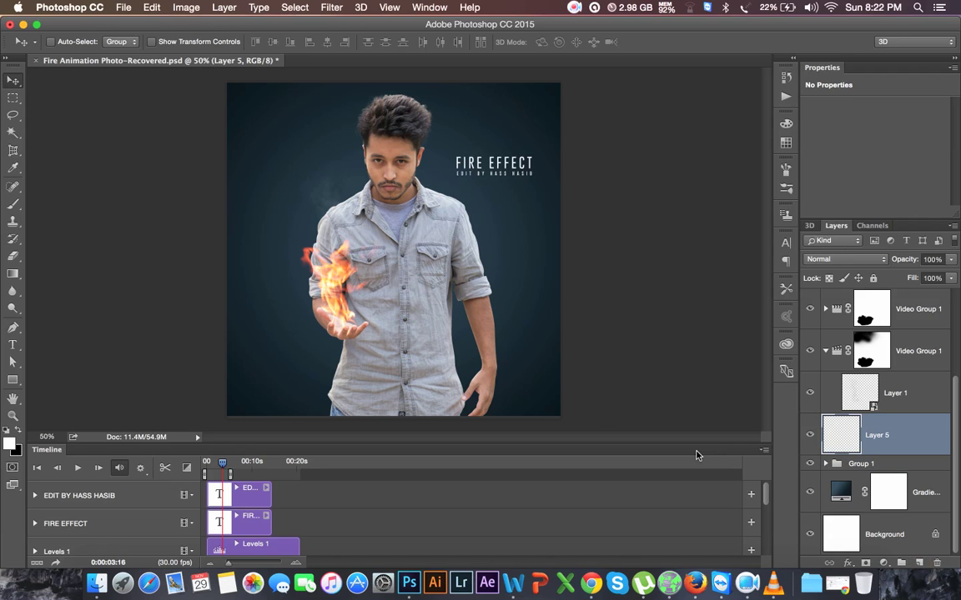
Zoom to 100%, bring the flaming hand into view, and switch to the Eyedropper.
key(ctrl+plus)
key(ctrl+plus)
key(ctrl+plus)
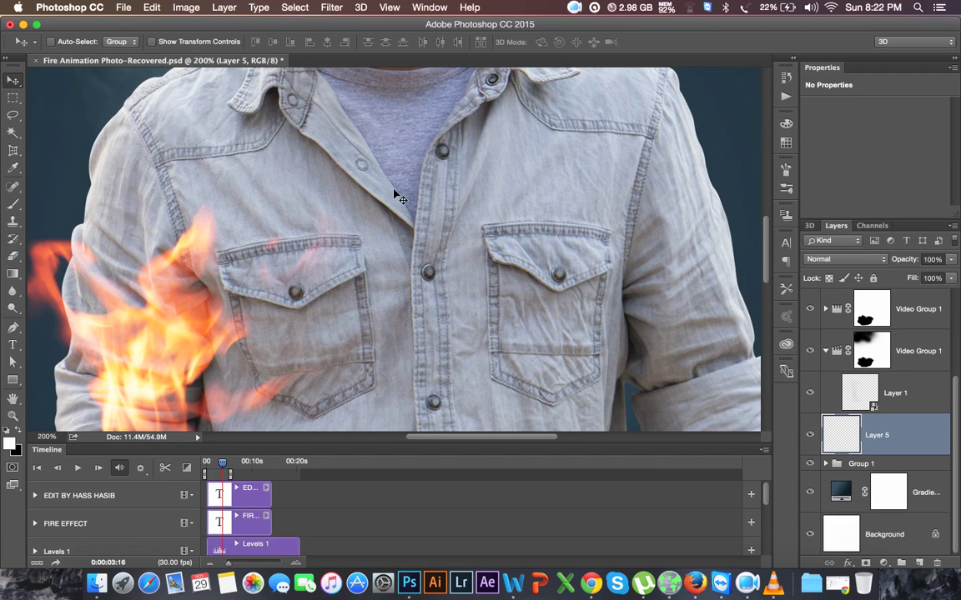
key(ctrl+minus)
scroll(396, 198, up, 3)
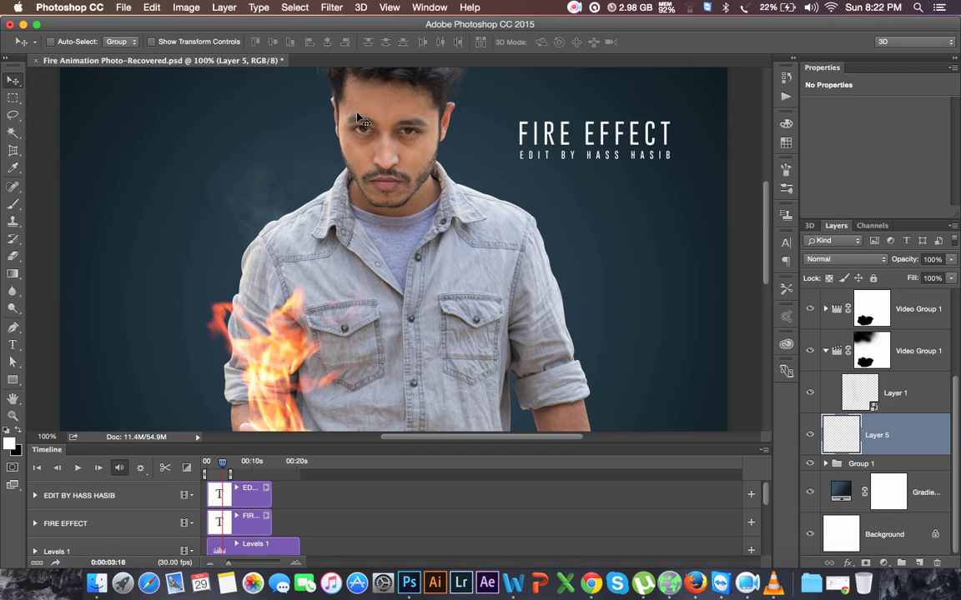
scroll(302, 285, down, 3)
scroll(293, 333, down, 2)
scroll(293, 333, up, 1)
scroll(297, 334, down, 1)
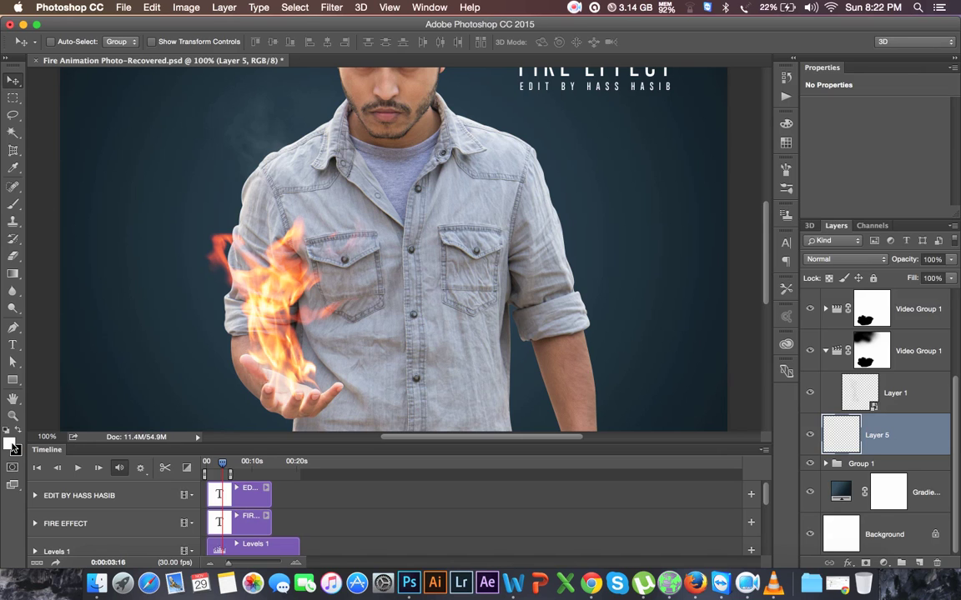
key(i)
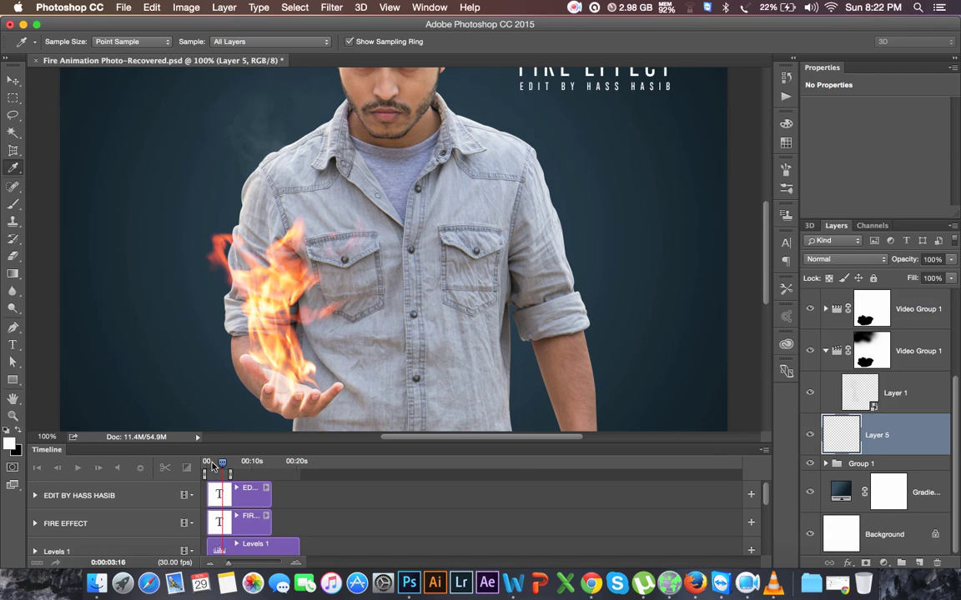
Set the foreground to fire-sampled orange-red #bb5635, then begin clipping Layer 5 to Layer 1.
click(574, 8)
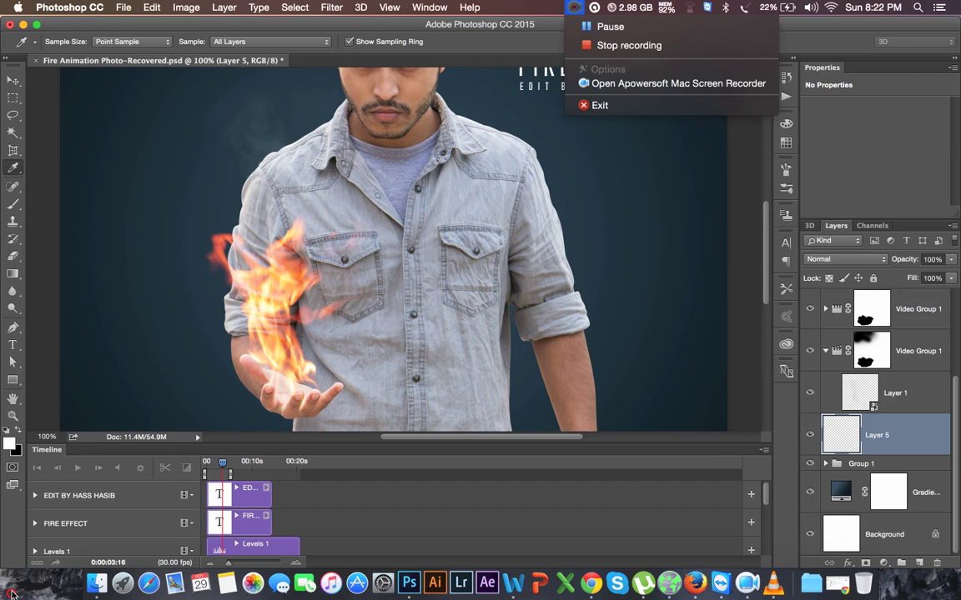
click(584, 36)
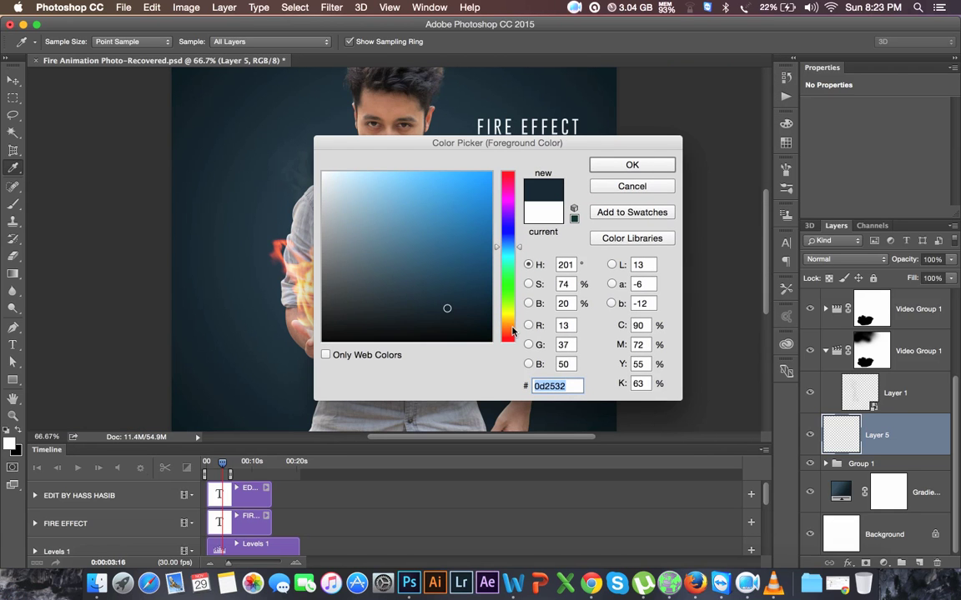
click(511, 321)
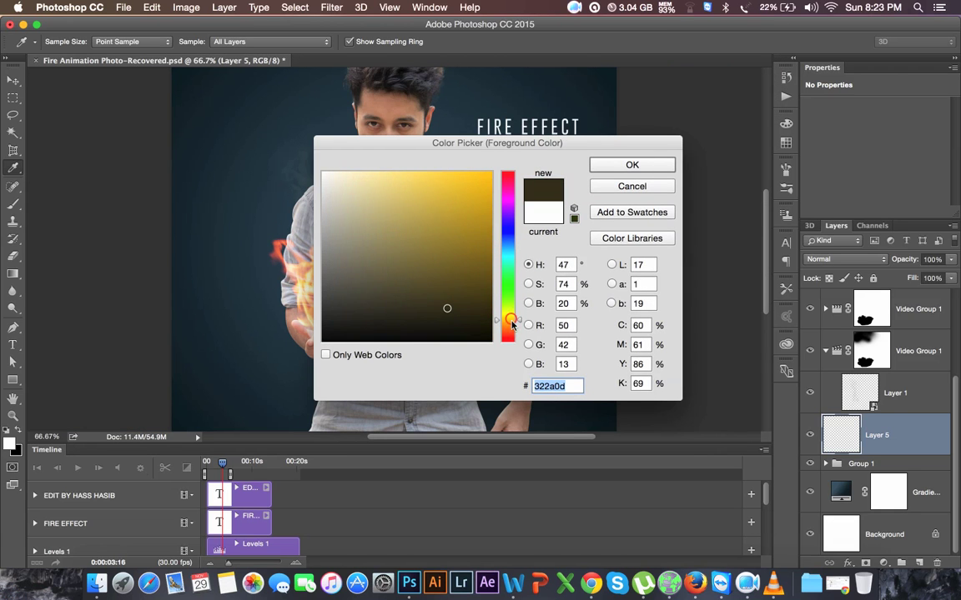
drag(511, 320, 512, 326)
drag(406, 161, 489, 142)
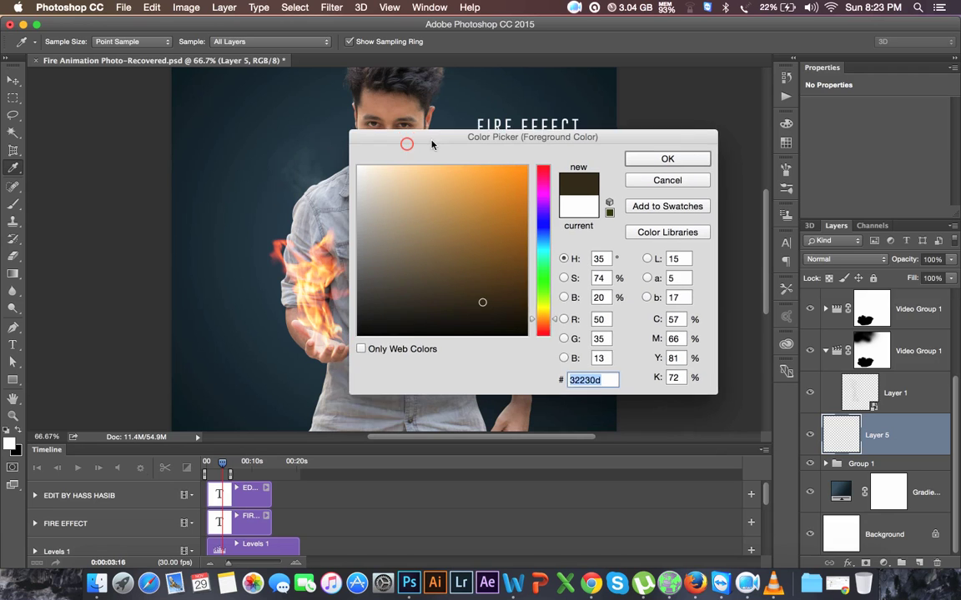
click(281, 254)
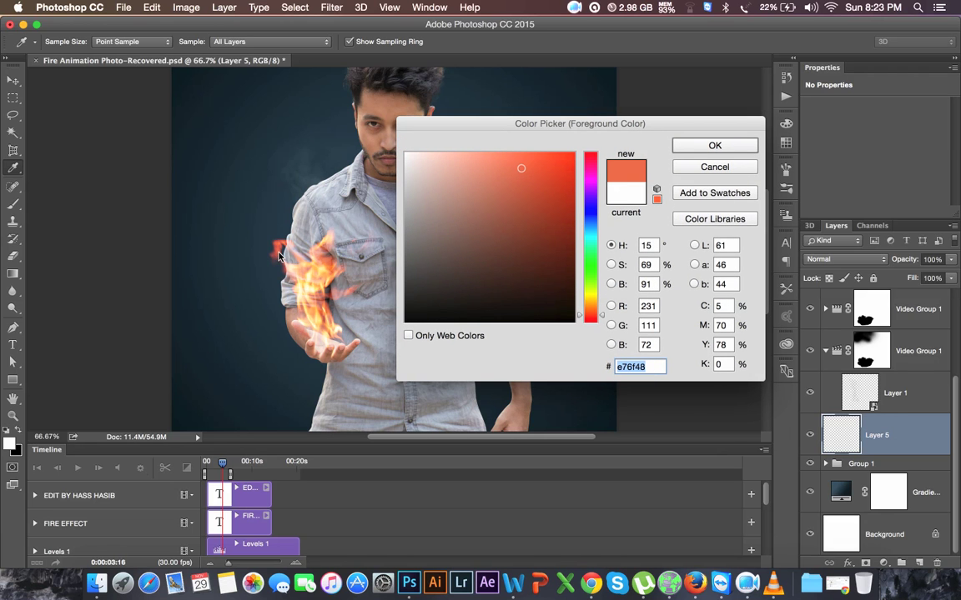
click(527, 201)
click(715, 145)
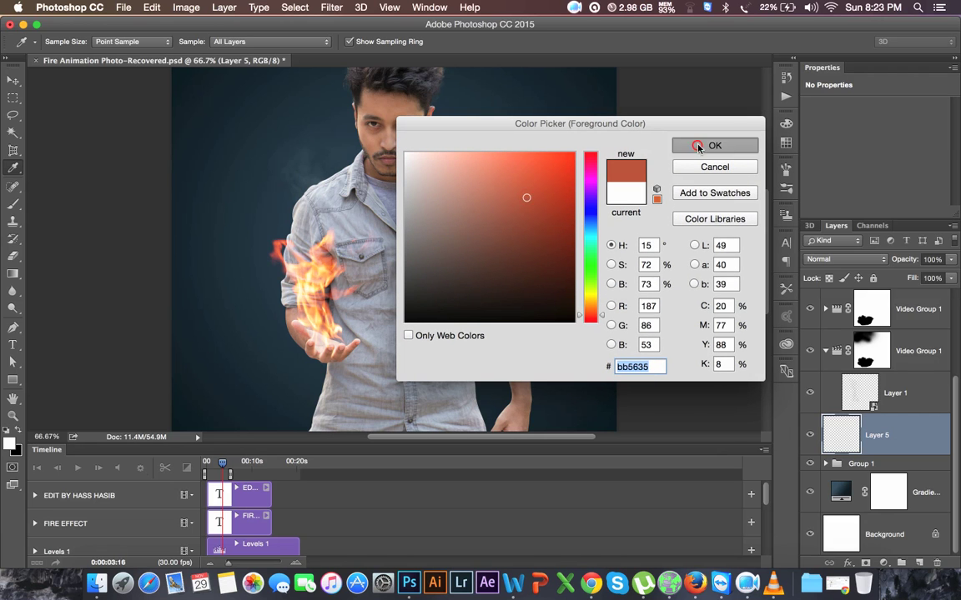
key(v)
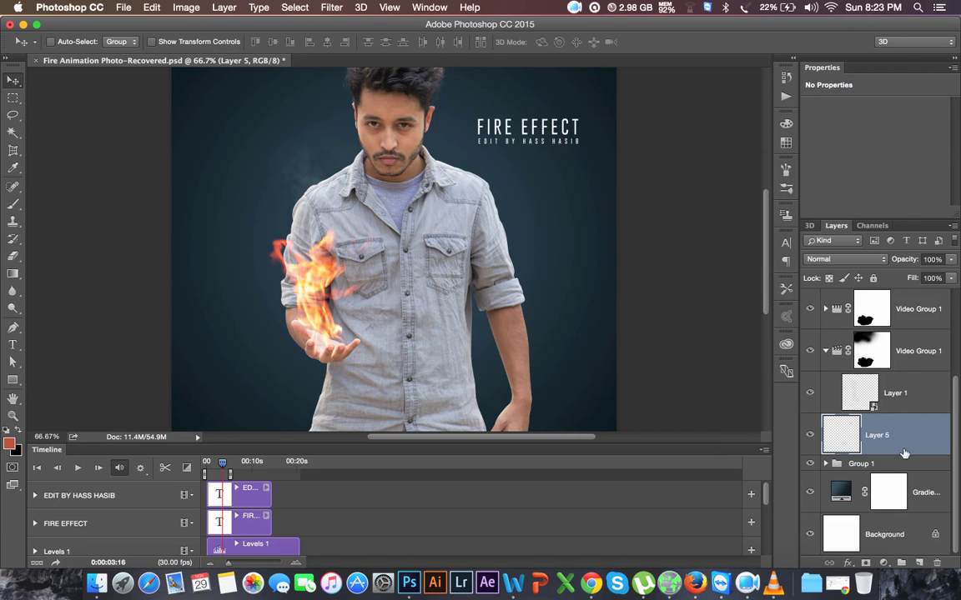
right_click(904, 453)
Clip Layer 5 to Layer 1 and zoom in on the flaming hand.
click(704, 211)
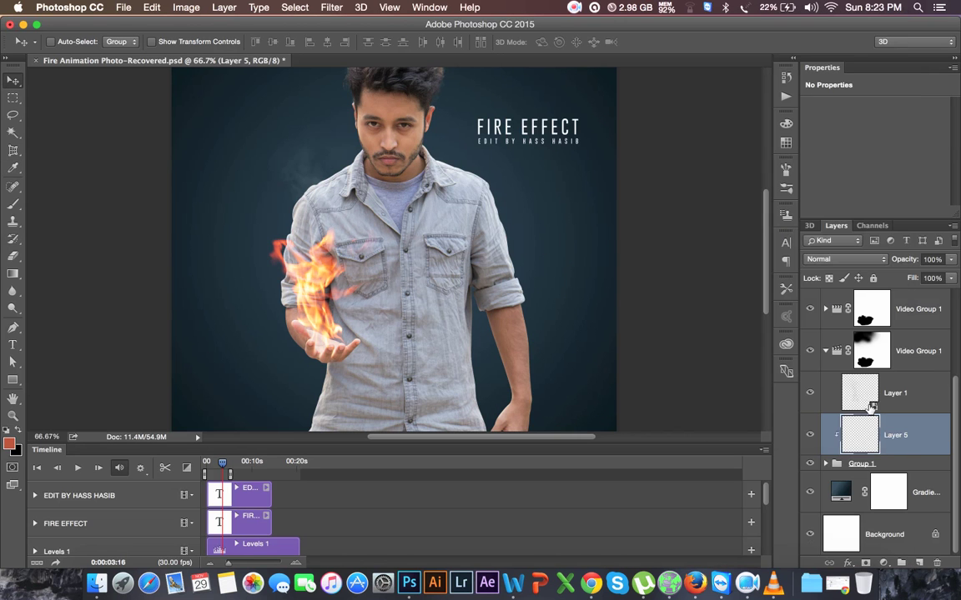
key(super+plus)
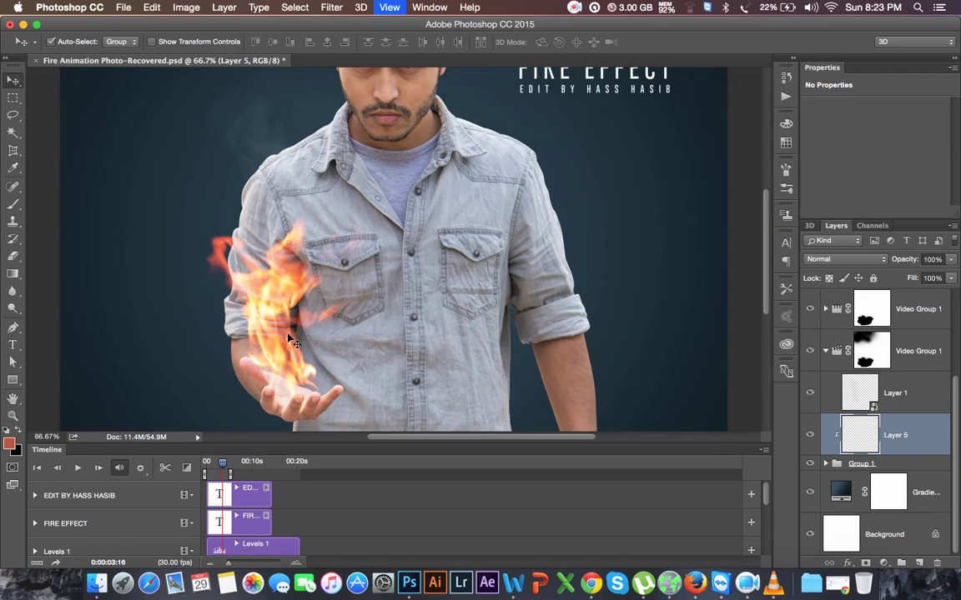
key(super+plus)
mouse_move(272, 328)
mouse_down()
mouse_move(356, 199)
mouse_move(406, 194)
mouse_up()
scroll(406, 193, down, 3)
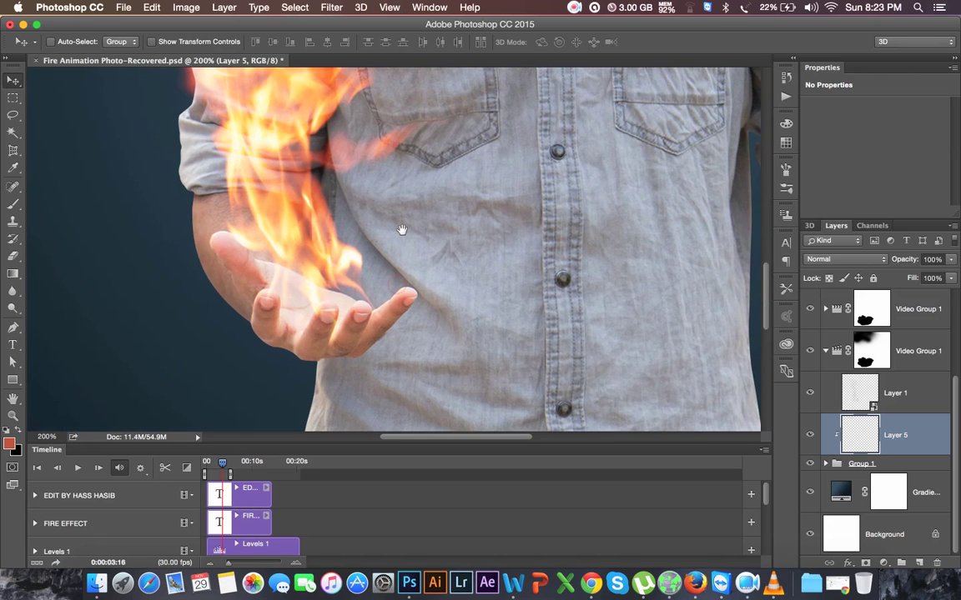
Brush an orange glow over the forearm, hand and shirt at lowered opacity.
click(13, 204)
drag(247, 279, 359, 349)
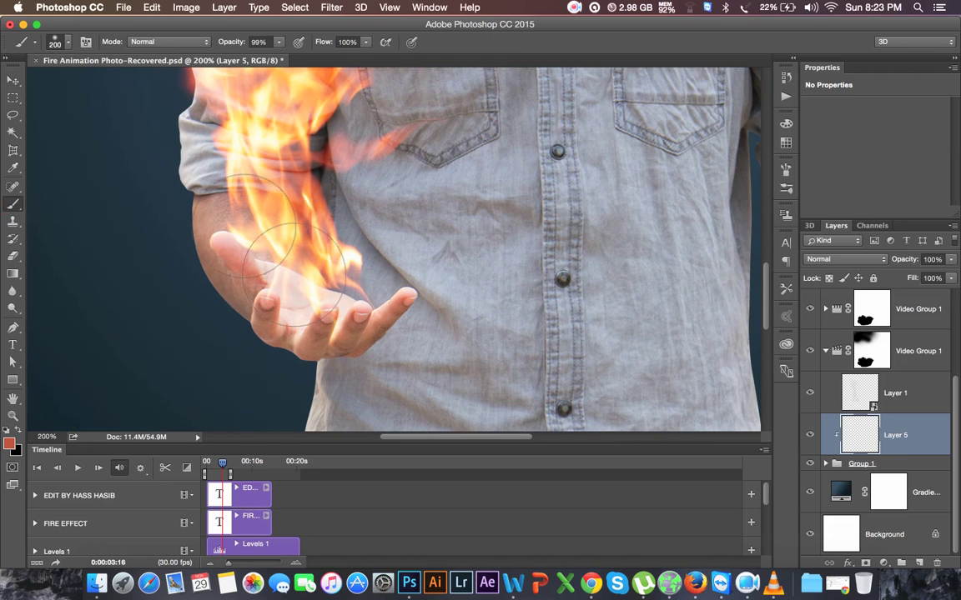
drag(364, 299, 416, 349)
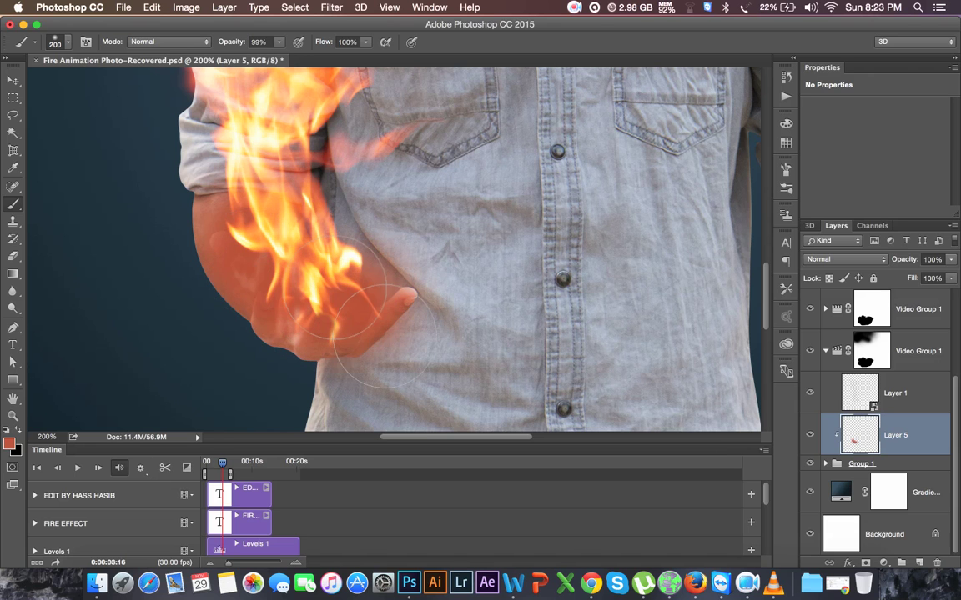
drag(241, 43, 215, 54)
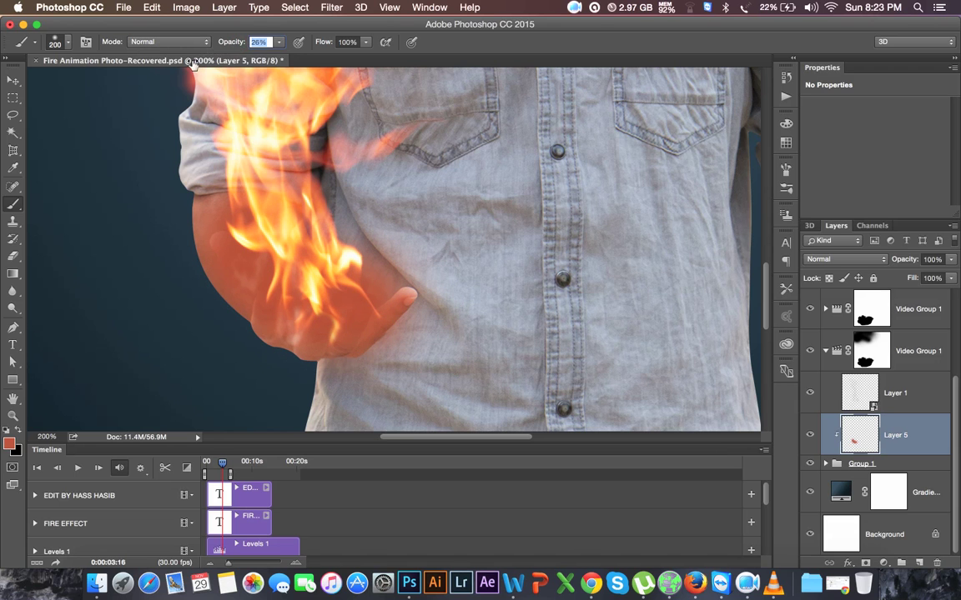
drag(401, 267, 450, 329)
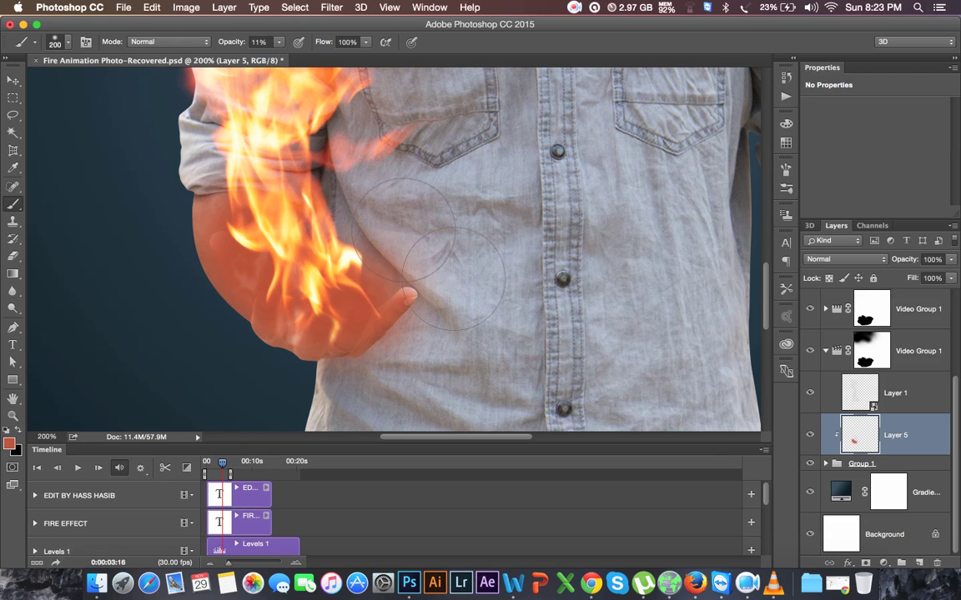
scroll(452, 330, up, 5)
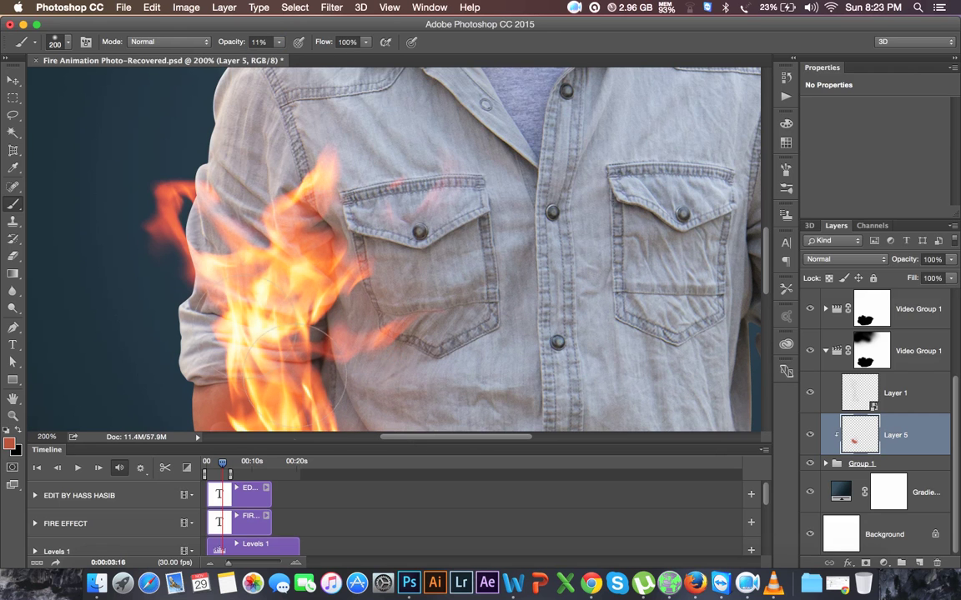
scroll(419, 207, down, 1)
scroll(420, 208, up, 5)
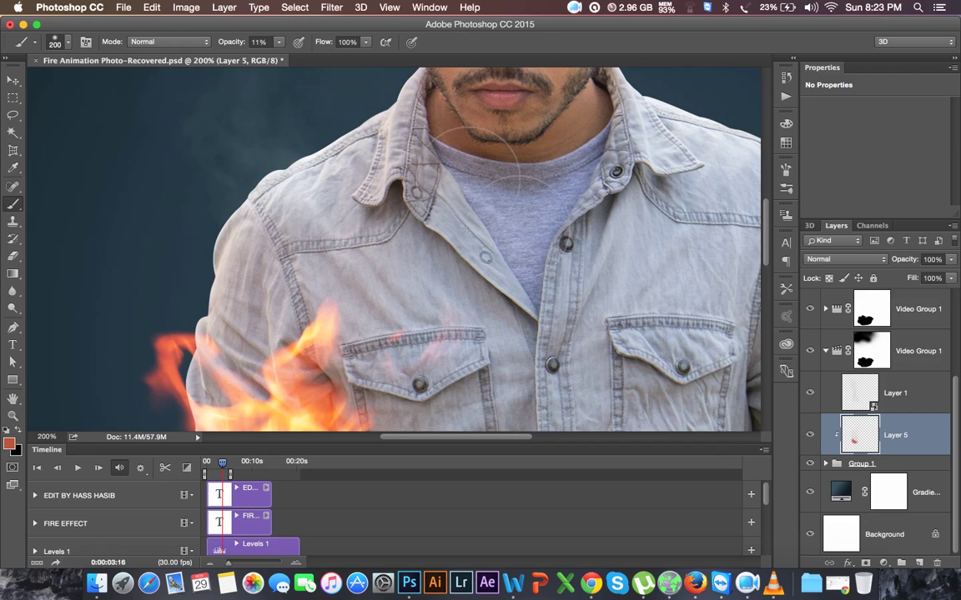
scroll(518, 273, up, 5)
scroll(518, 269, up, 3)
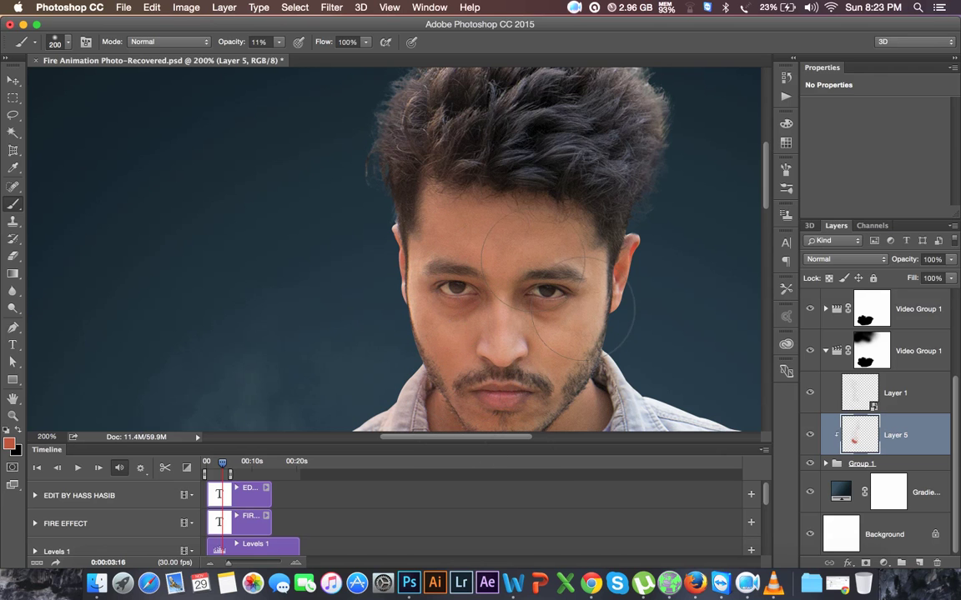
key(bracketleft)
key(bracketleft)
key(bracketleft)
key(bracketleft)
scroll(537, 341, down, 4)
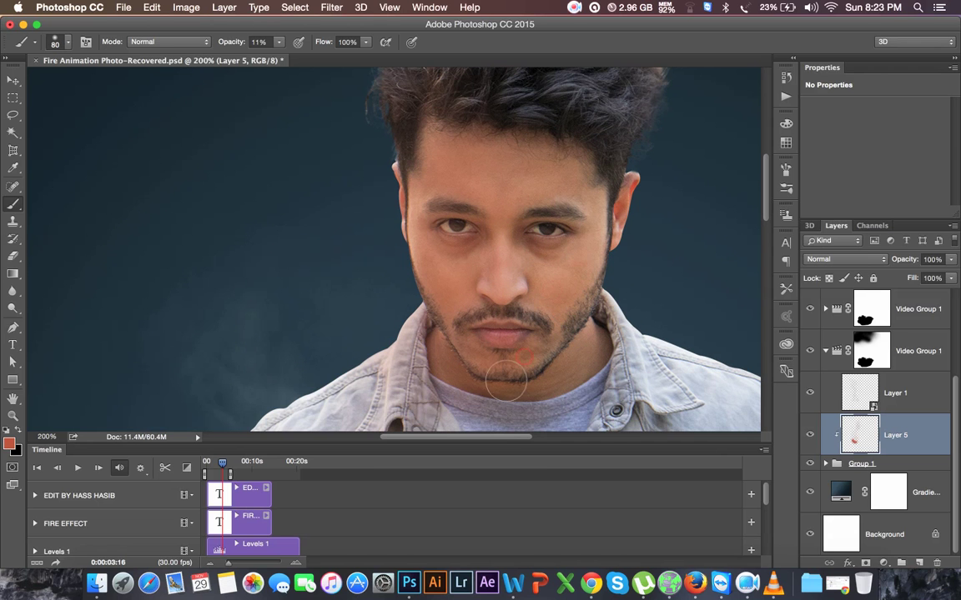
Set Layer 5 to Screen blending and toggle its visibility to compare.
key(super+minus)
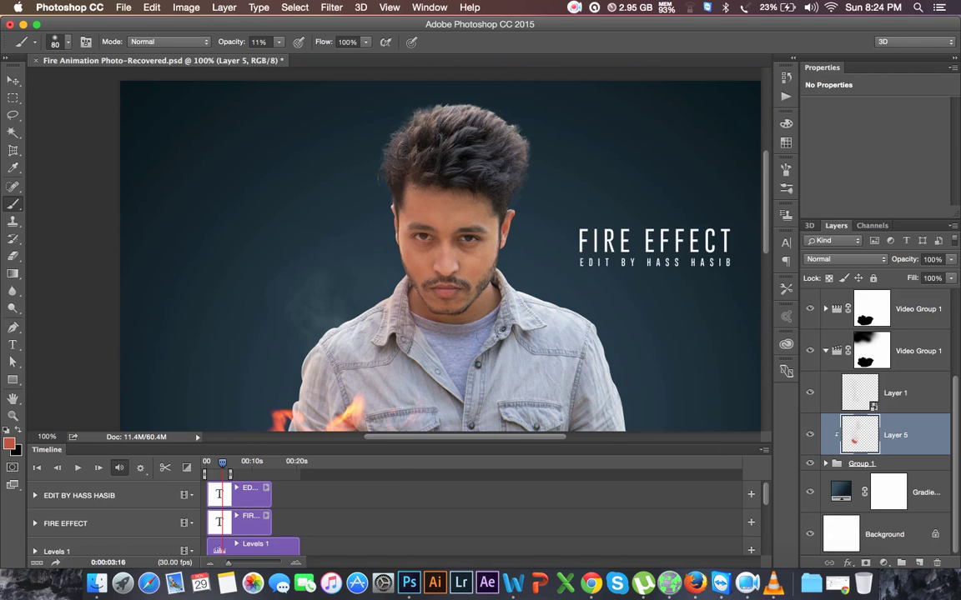
scroll(441, 250, down, 8)
scroll(440, 251, down, 2)
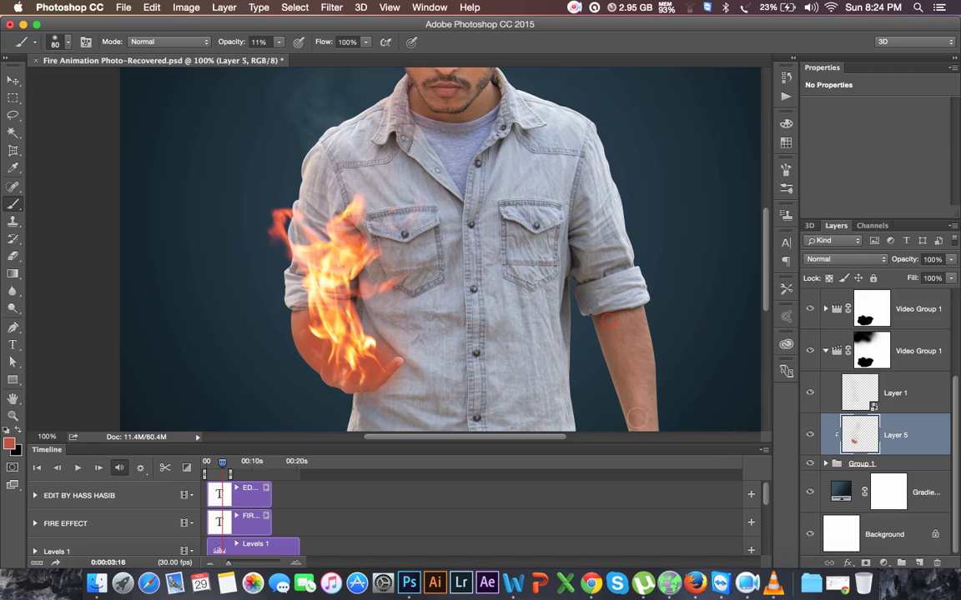
click(842, 258)
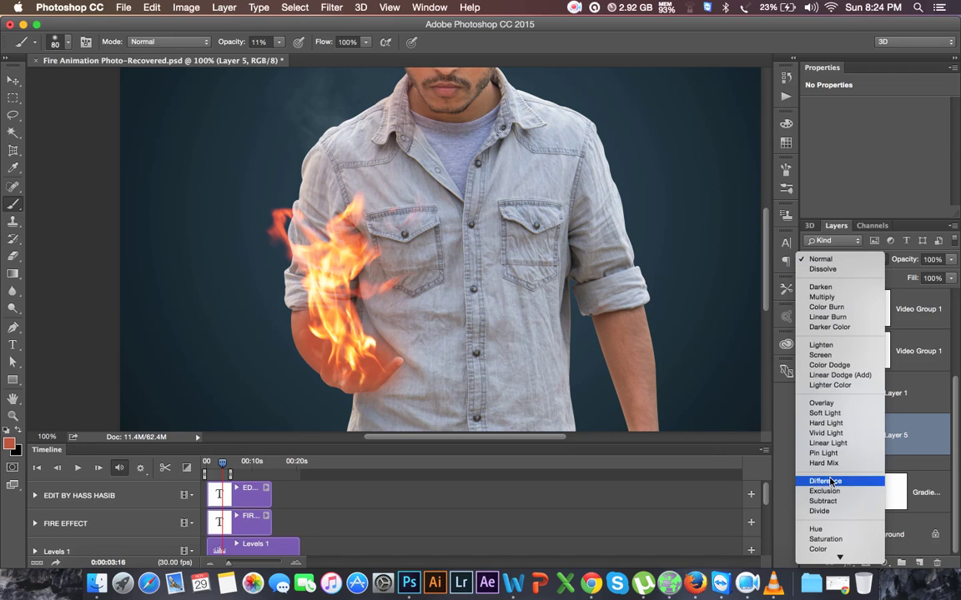
click(827, 357)
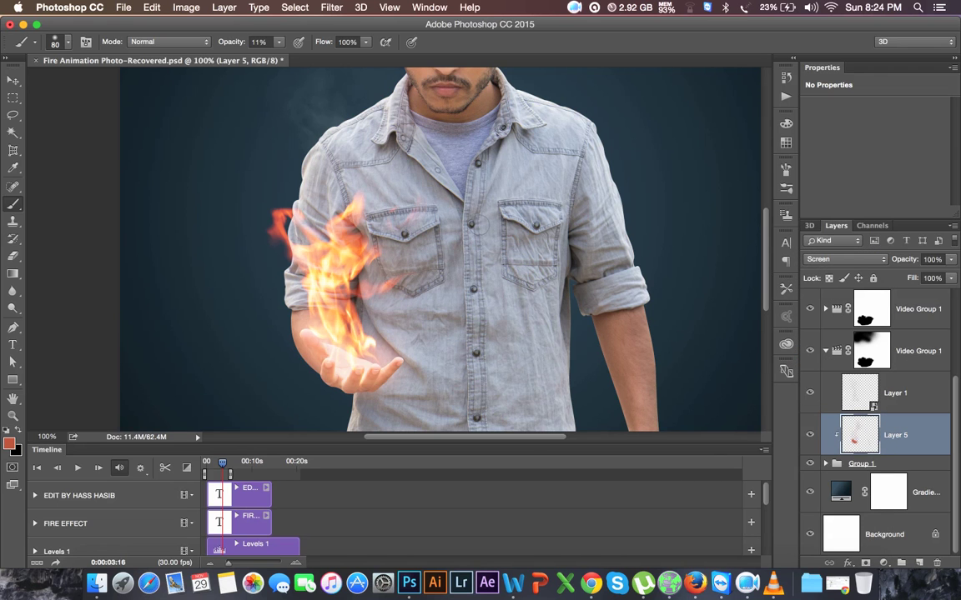
key(super+minus)
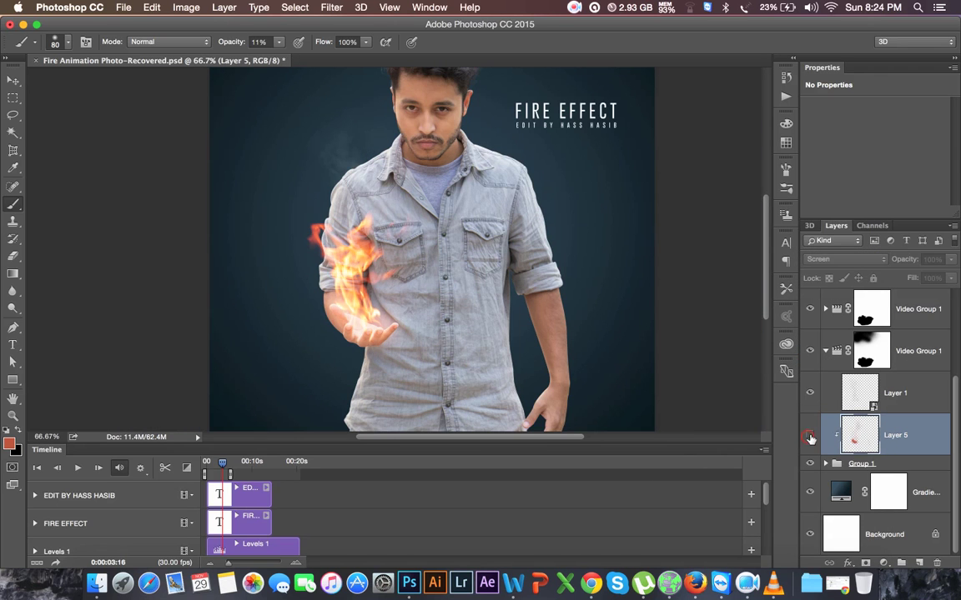
click(809, 435)
click(809, 435)
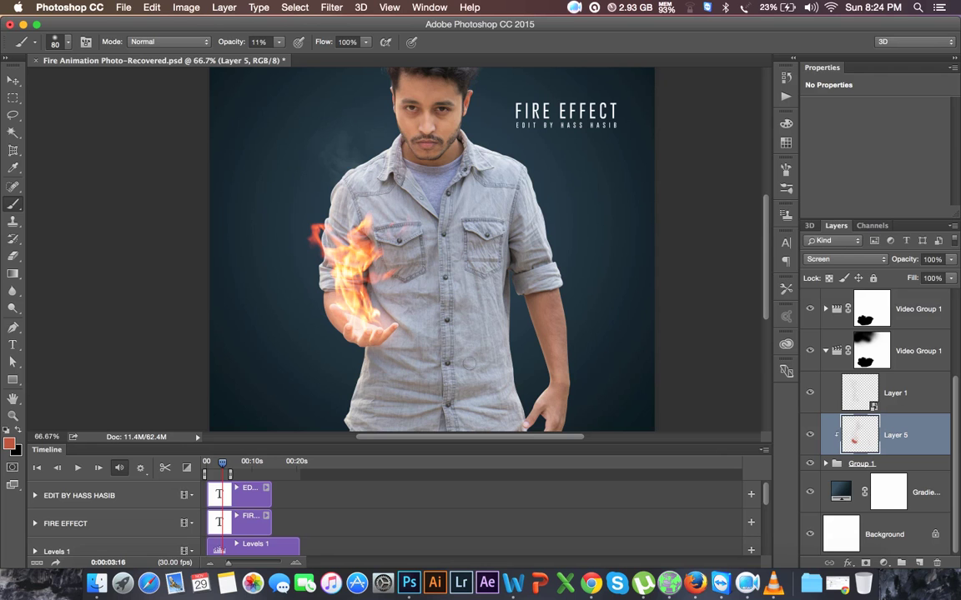
Add a new Layer 6 clipped to the fire layer.
click(920, 561)
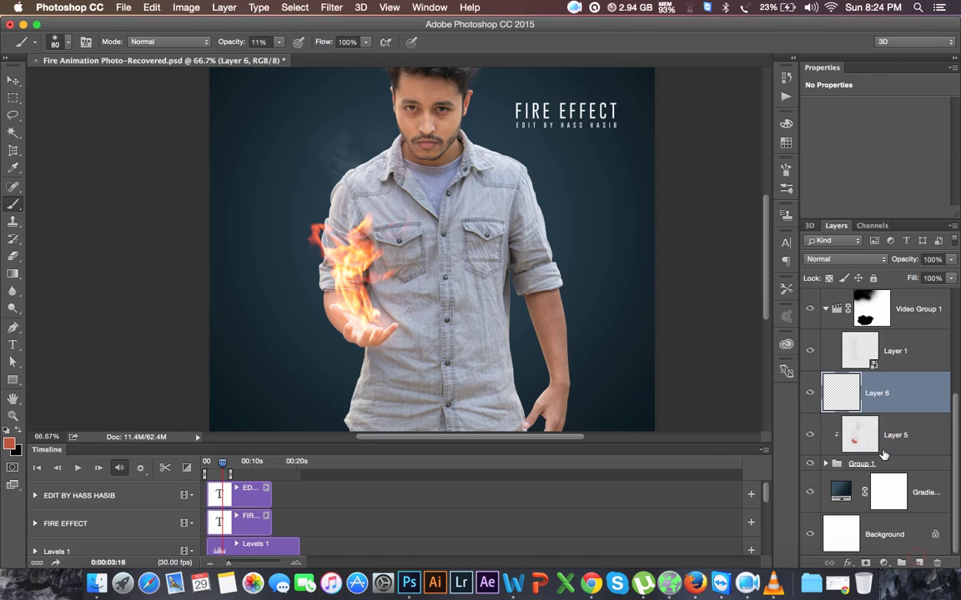
right_click(888, 401)
click(765, 236)
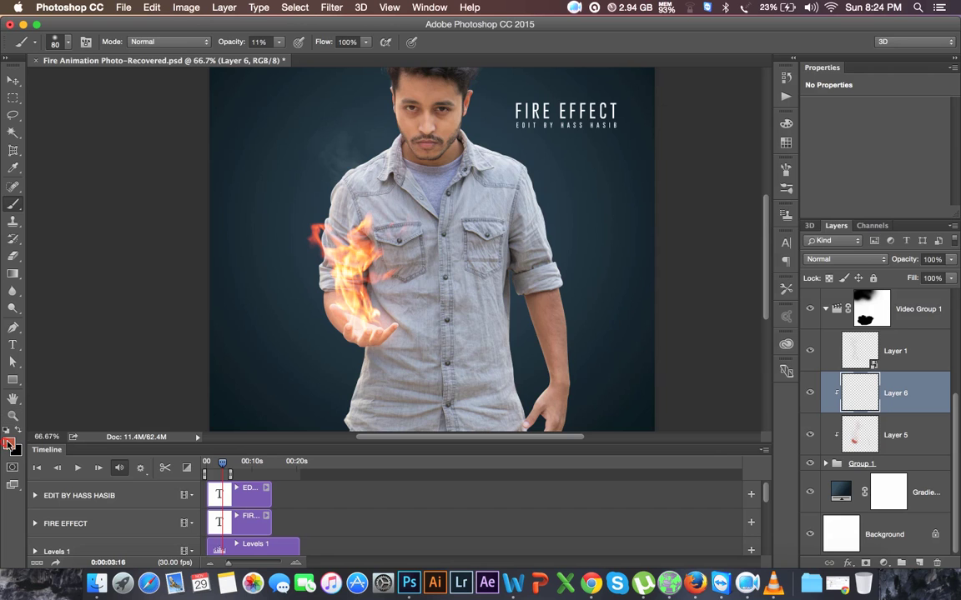
Set the foreground colour to a bright orange.
click(9, 442)
click(566, 161)
mouse_move(566, 161)
mouse_down()
mouse_move(572, 168)
mouse_move(564, 158)
mouse_up()
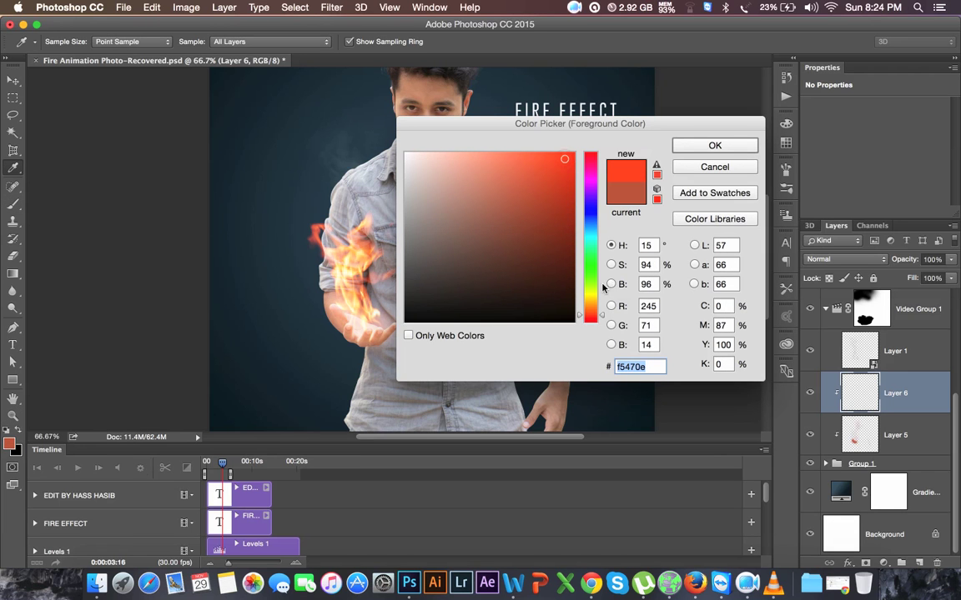
drag(595, 313, 594, 301)
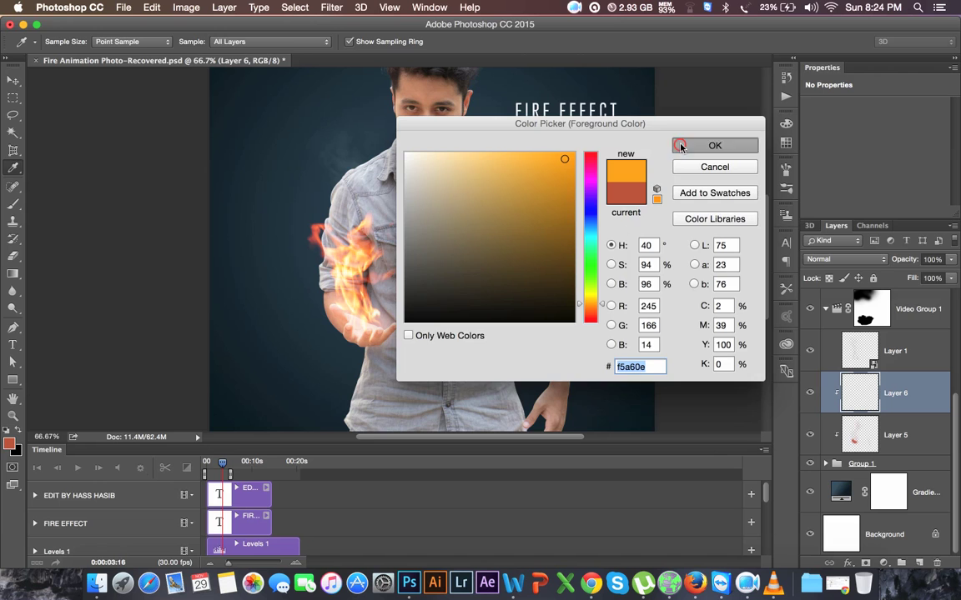
click(715, 146)
Dab an orange glow with a 200 px full-opacity brush, then a white core.
scroll(367, 322, up, 3)
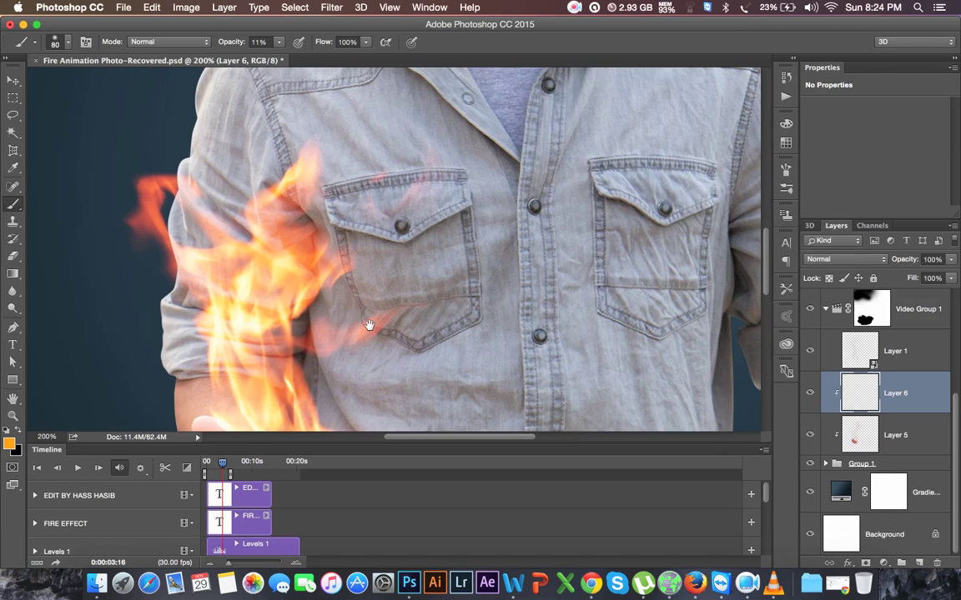
scroll(367, 322, down, 1)
key(bracketright)
key(bracketright)
key(bracketright)
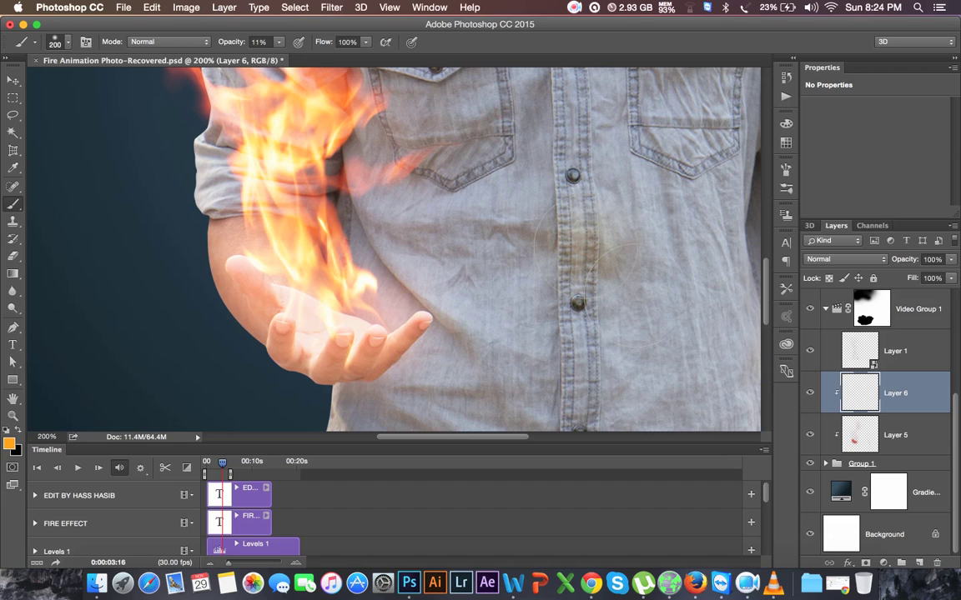
key(0)
click(564, 245)
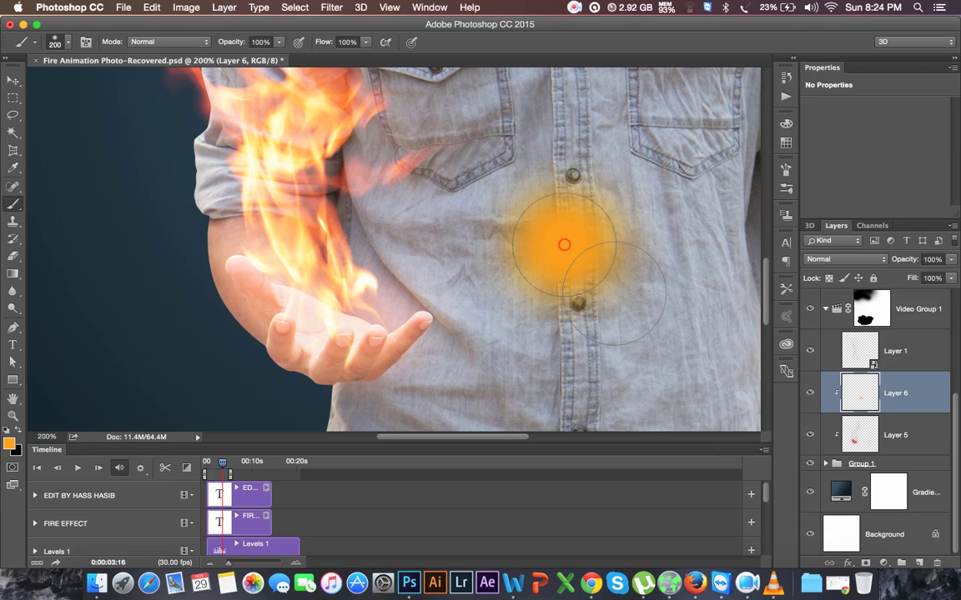
click(7, 429)
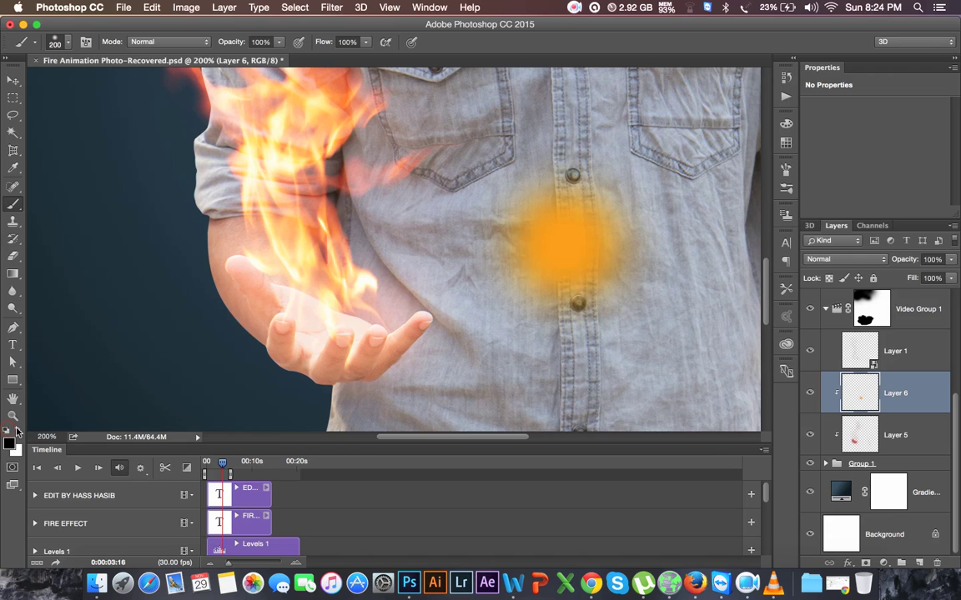
key(bracketleft)
key(bracketleft)
key(bracketleft)
key(bracketleft)
key(bracketleft)
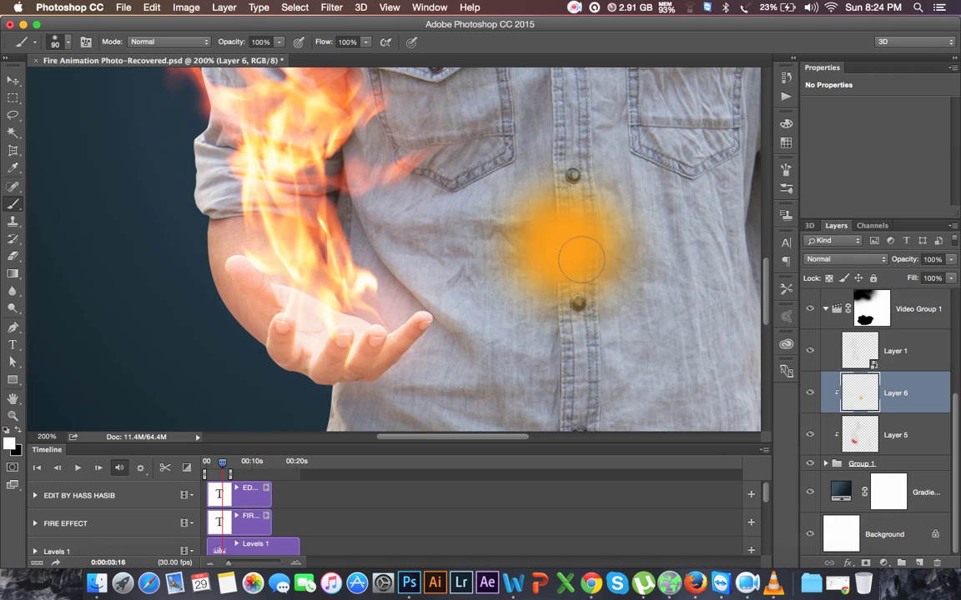
click(562, 243)
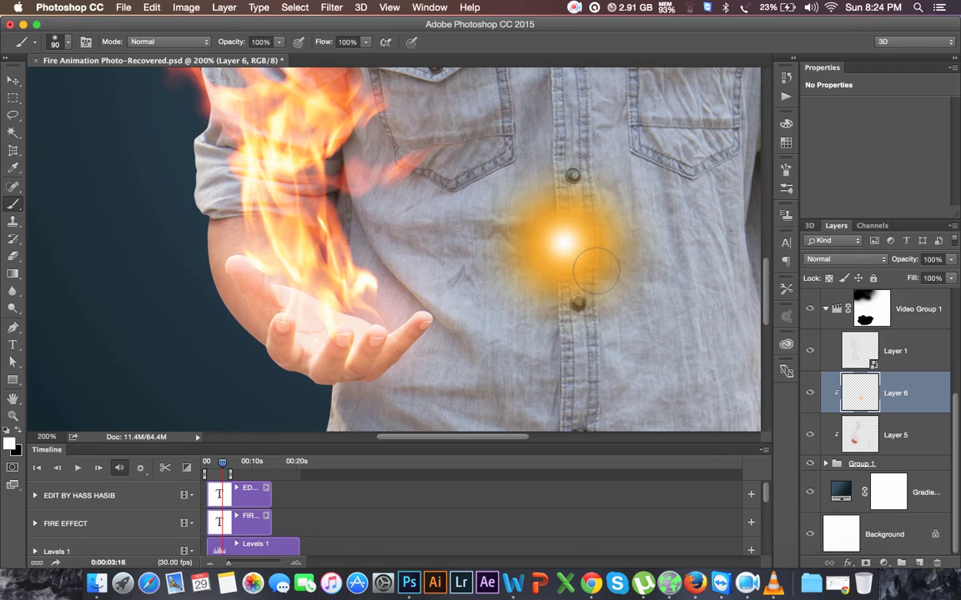
Set Layer 6 to Screen, move it onto the palm and enlarge it about 134%.
click(846, 265)
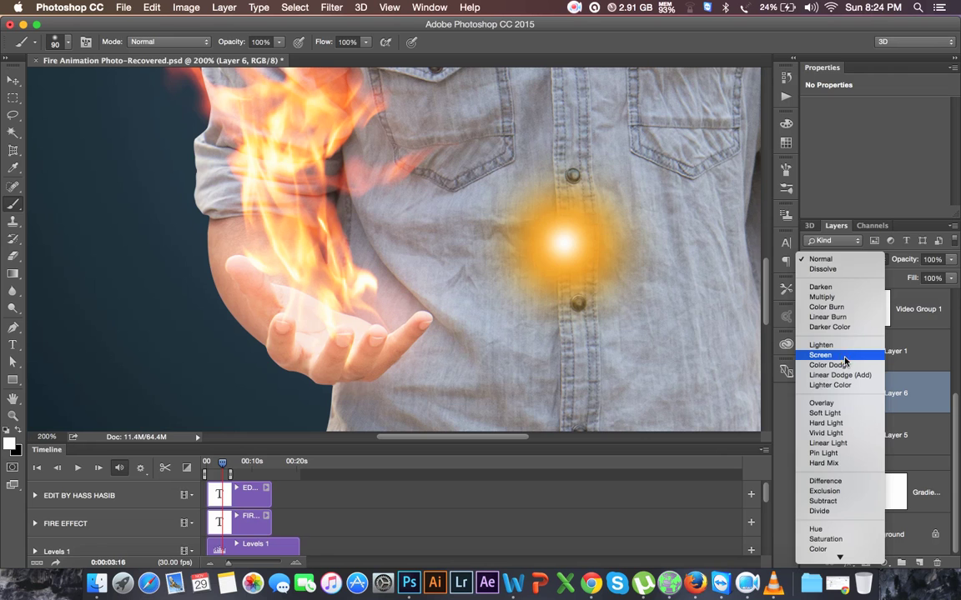
click(825, 358)
key(v)
mouse_move(557, 286)
mouse_down()
mouse_move(366, 356)
mouse_move(375, 357)
mouse_up()
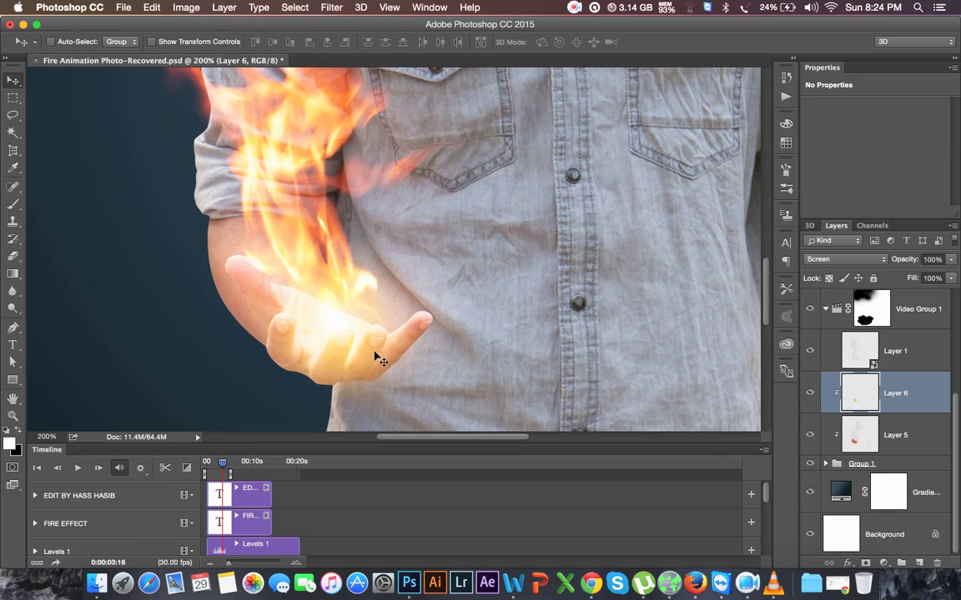
key(ctrl+t)
drag(444, 217, 482, 179)
drag(396, 299, 393, 285)
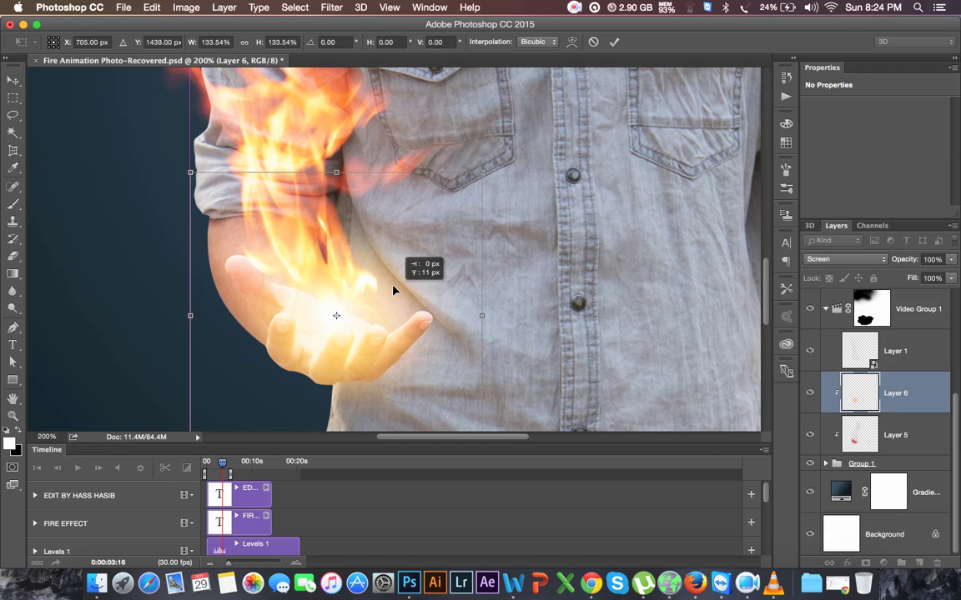
key(Return)
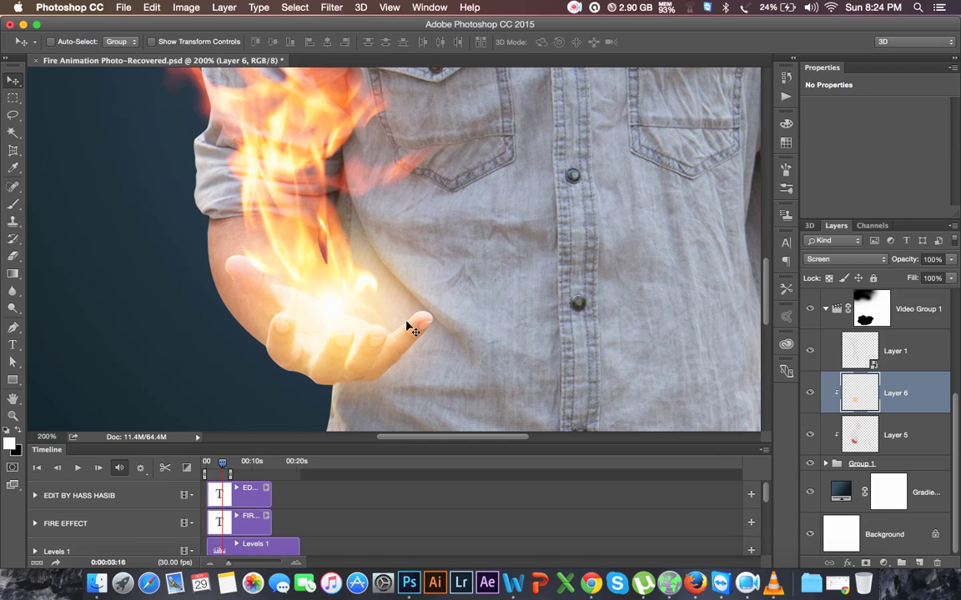
Lower Layer 6 opacity to 82%, zoom out and select Layer 5.
drag(911, 261, 901, 262)
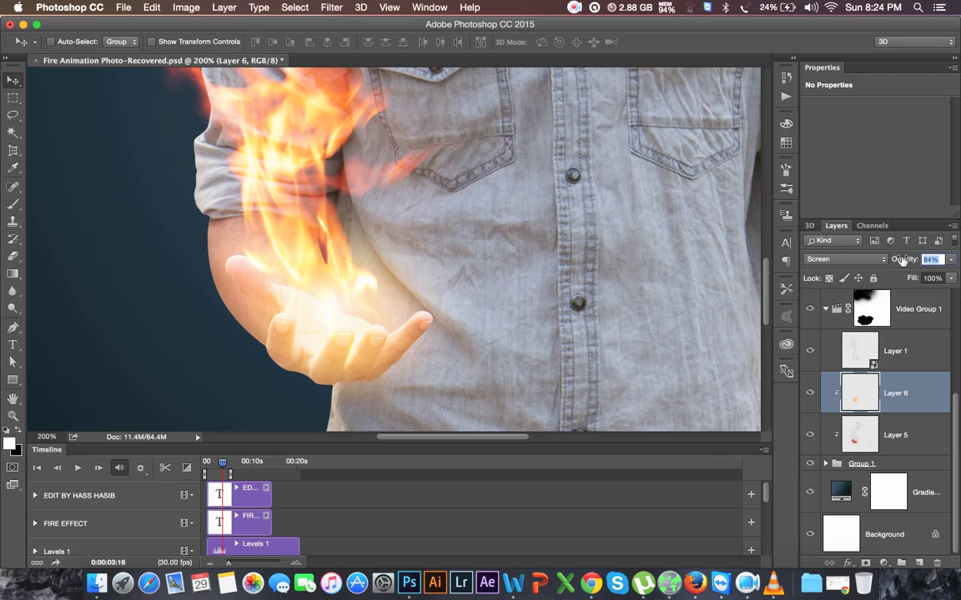
click(664, 313)
key(super+minus)
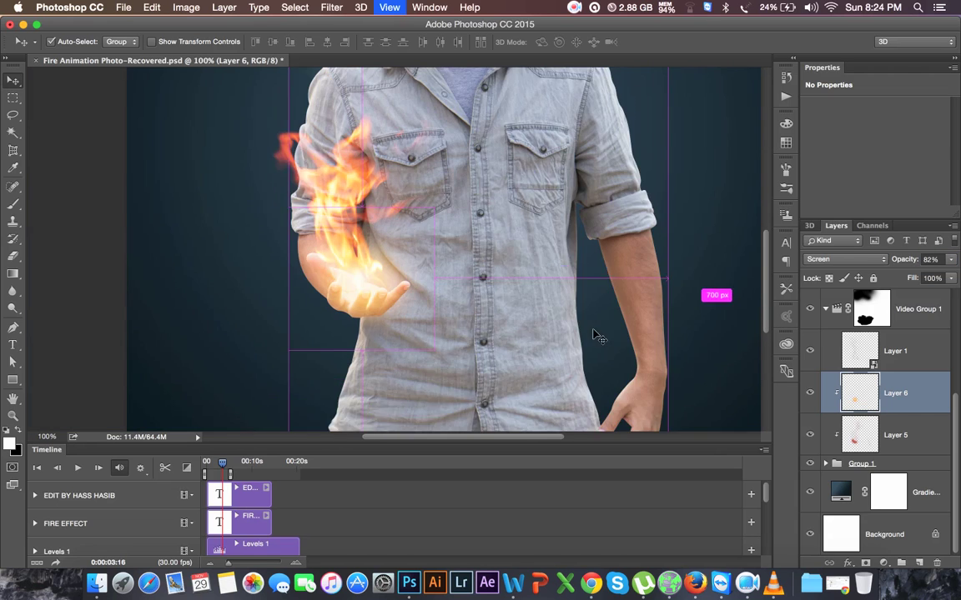
key(super+minus)
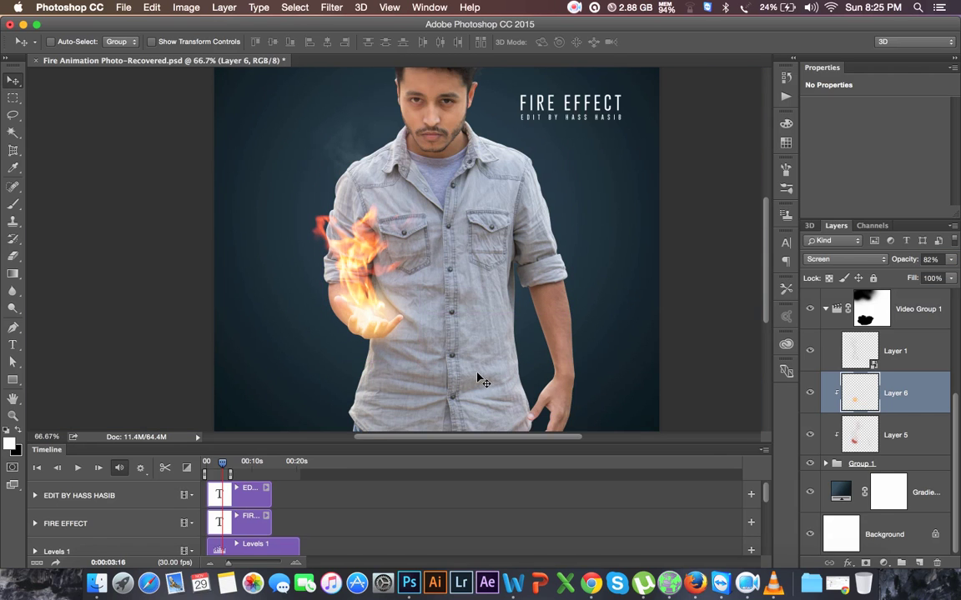
click(900, 440)
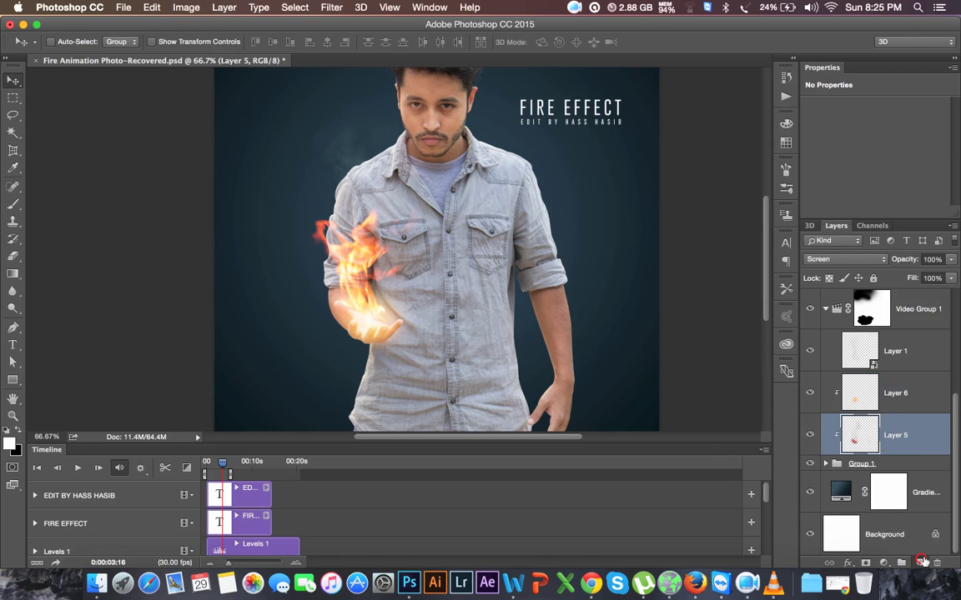
Add new Layer 7 and set the brush colour to a red sampled from the flame.
key(super+shift+alt+n)
click(13, 203)
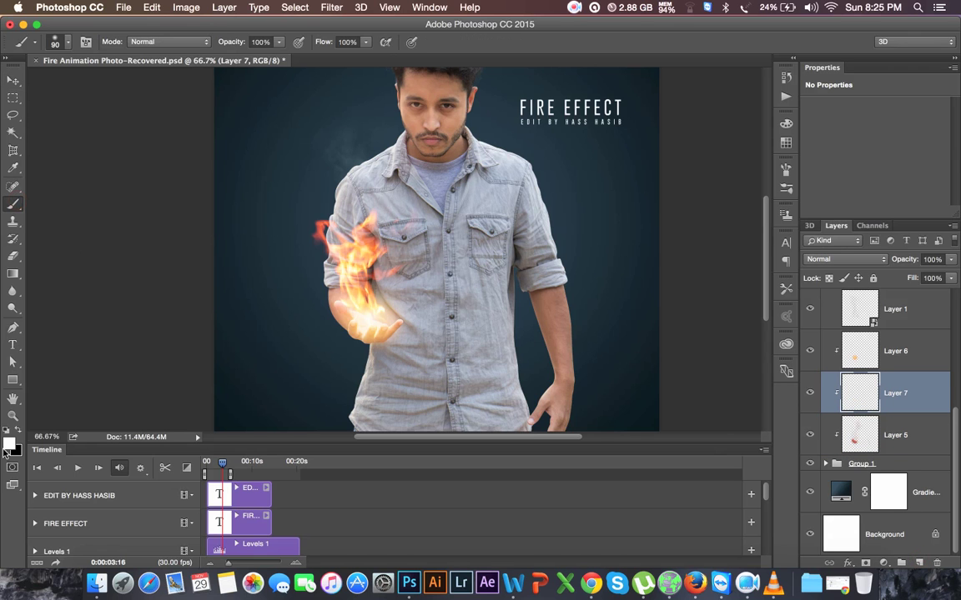
click(10, 445)
click(319, 235)
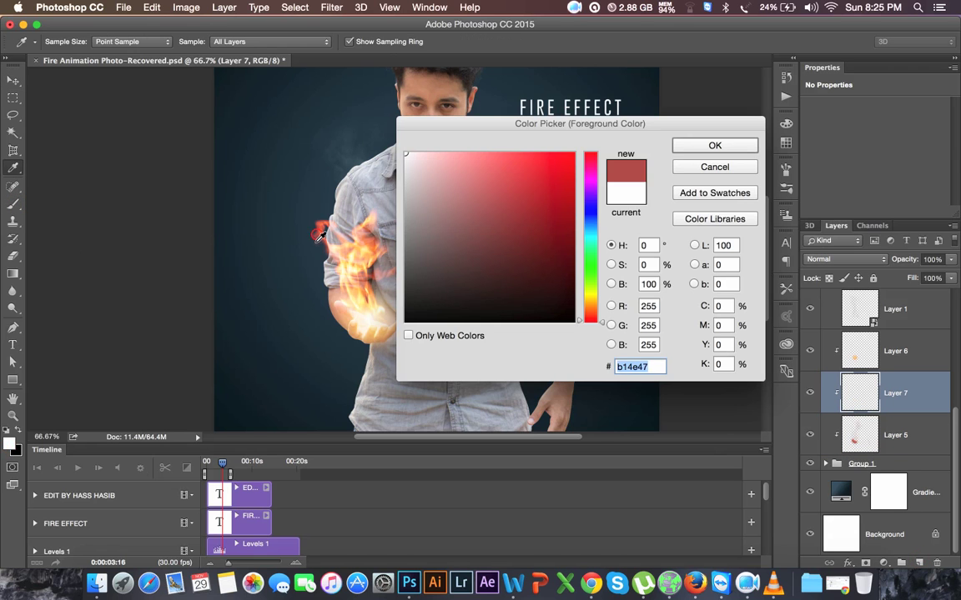
click(522, 205)
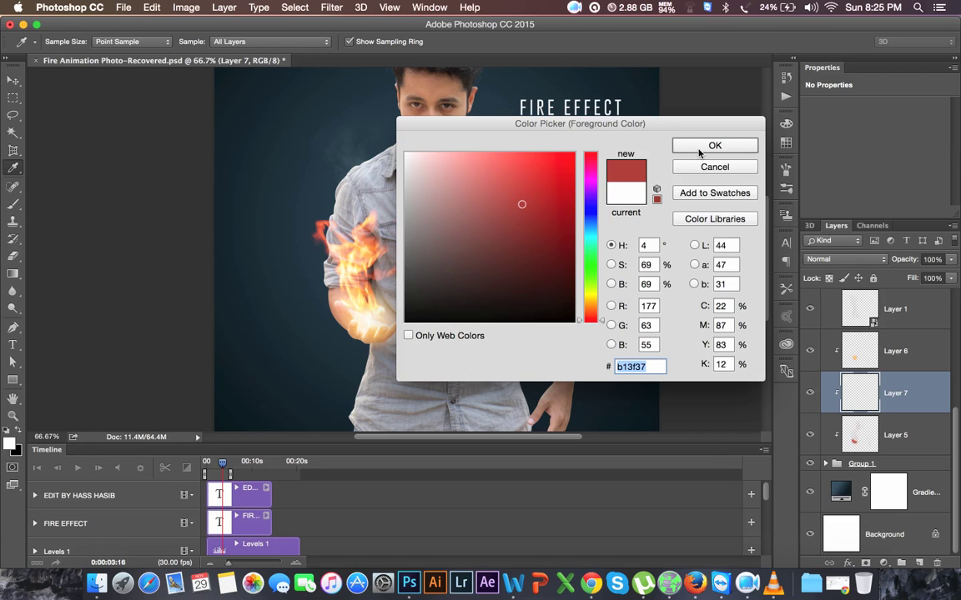
click(699, 152)
key(b)
click(574, 7)
click(587, 23)
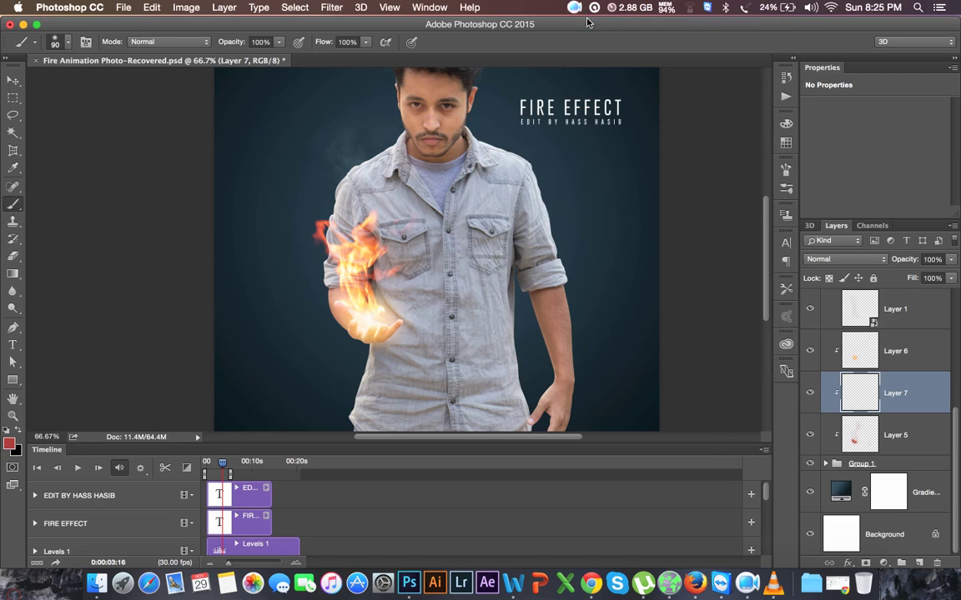
Paint red over the forehead, cheek and shoulder, undoing a stray collar stroke.
key(super+plus)
drag(412, 150, 414, 202)
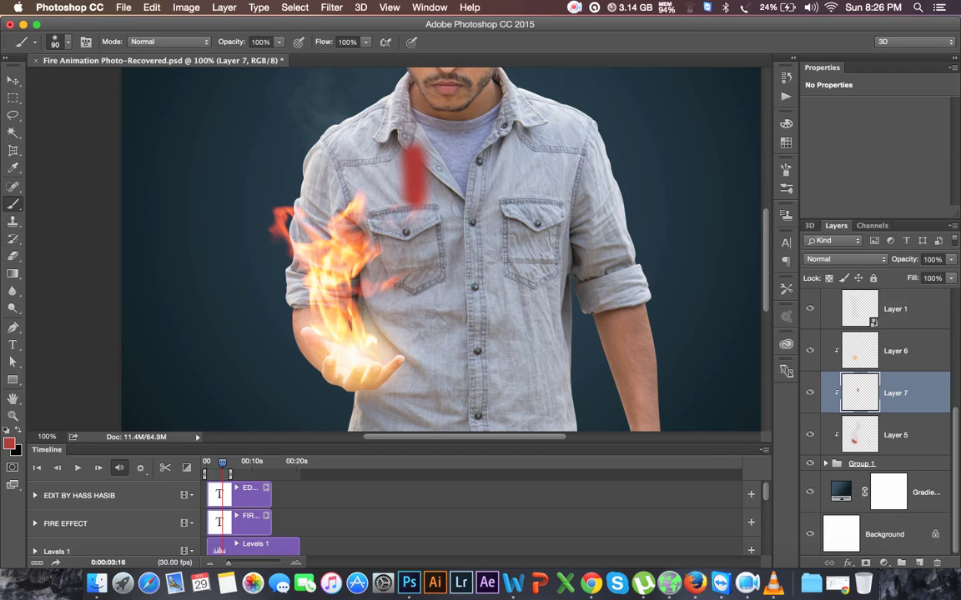
key(super+z)
drag(462, 170, 463, 271)
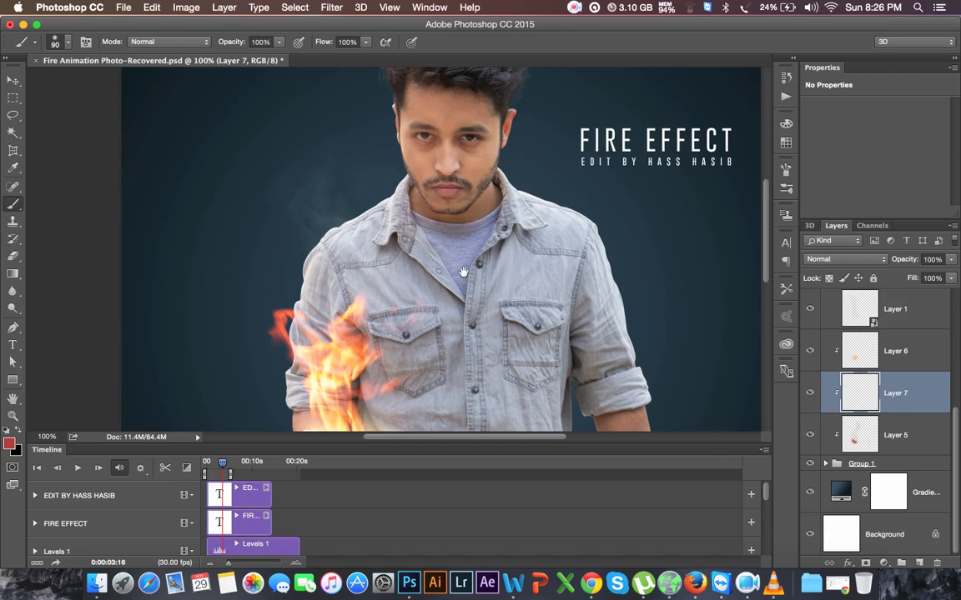
drag(431, 111, 421, 107)
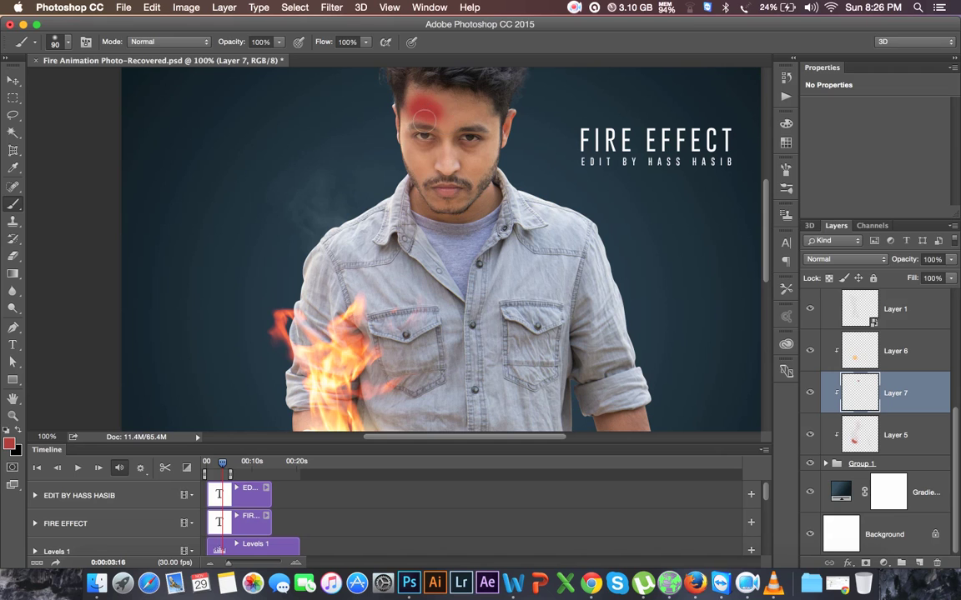
drag(417, 148, 421, 185)
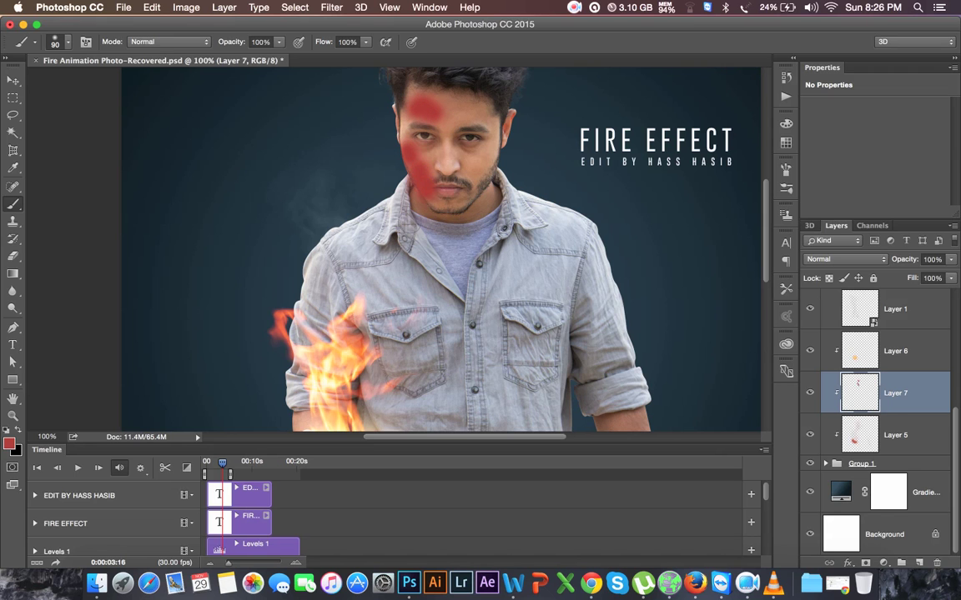
drag(359, 187, 292, 271)
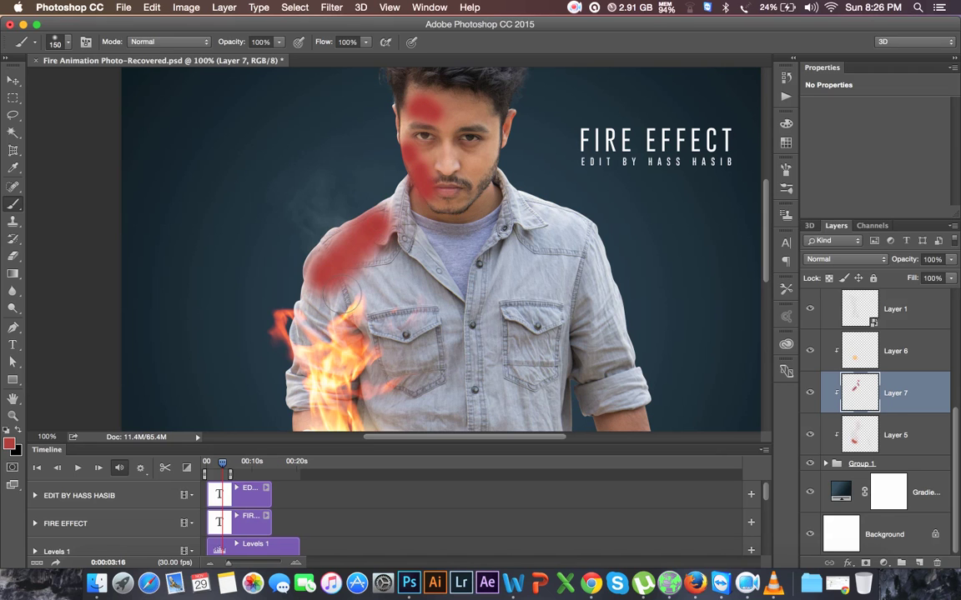
Paint red on the shirt by the flame, the other forearm, using a 400 px brush.
drag(351, 275, 334, 179)
mouse_move(380, 226)
mouse_down()
mouse_move(367, 305)
mouse_move(397, 193)
mouse_up()
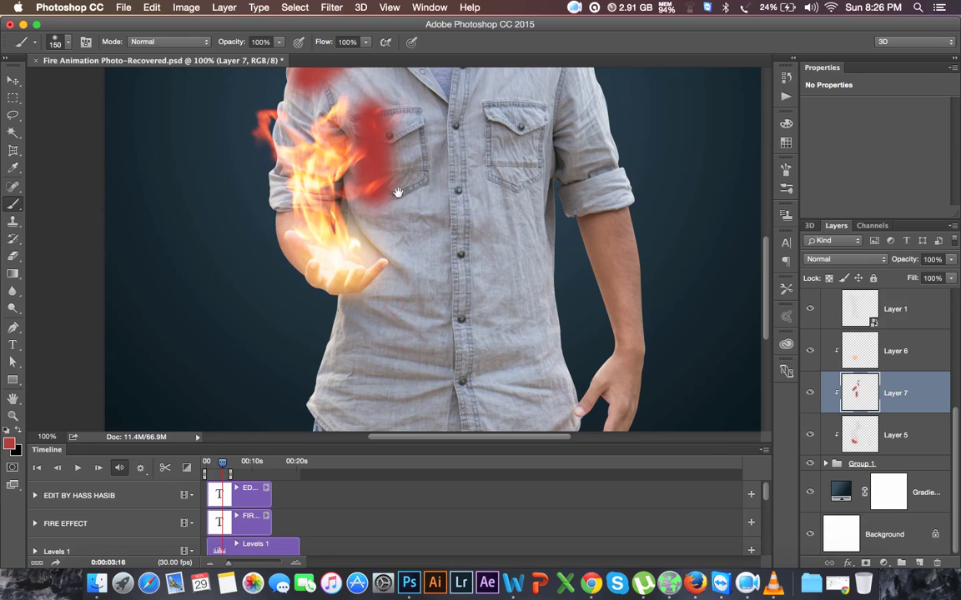
mouse_move(600, 213)
mouse_down()
mouse_move(627, 351)
mouse_move(602, 355)
mouse_up()
drag(382, 296, 355, 371)
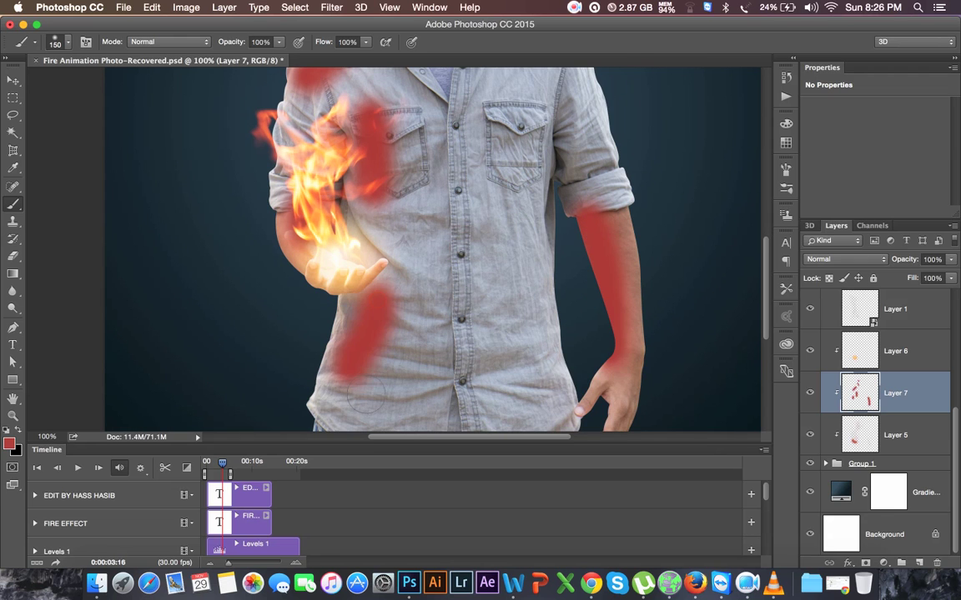
key(bracketright)
drag(359, 250, 387, 187)
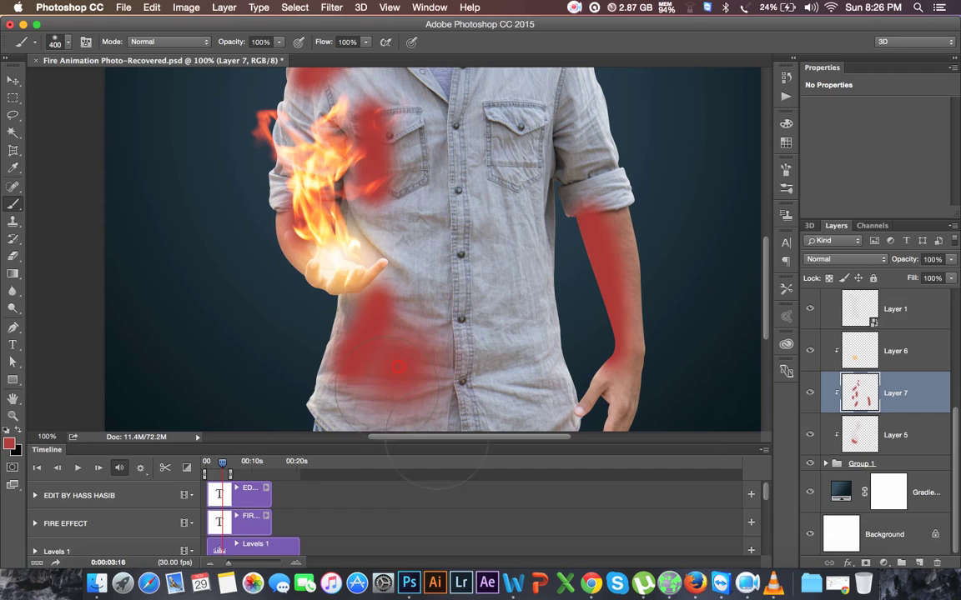
scroll(401, 221, up, 5)
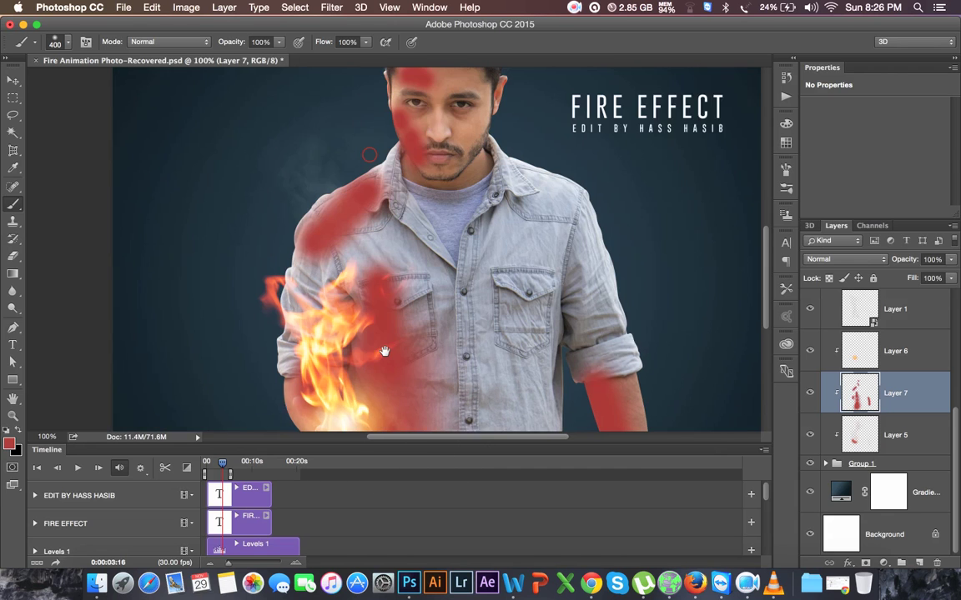
mouse_move(350, 275)
mouse_down()
mouse_move(400, 205)
mouse_move(431, 237)
mouse_up()
Try Darken and Overlay on Layer 7, settling on Soft Light blending.
key(ctrl+minus)
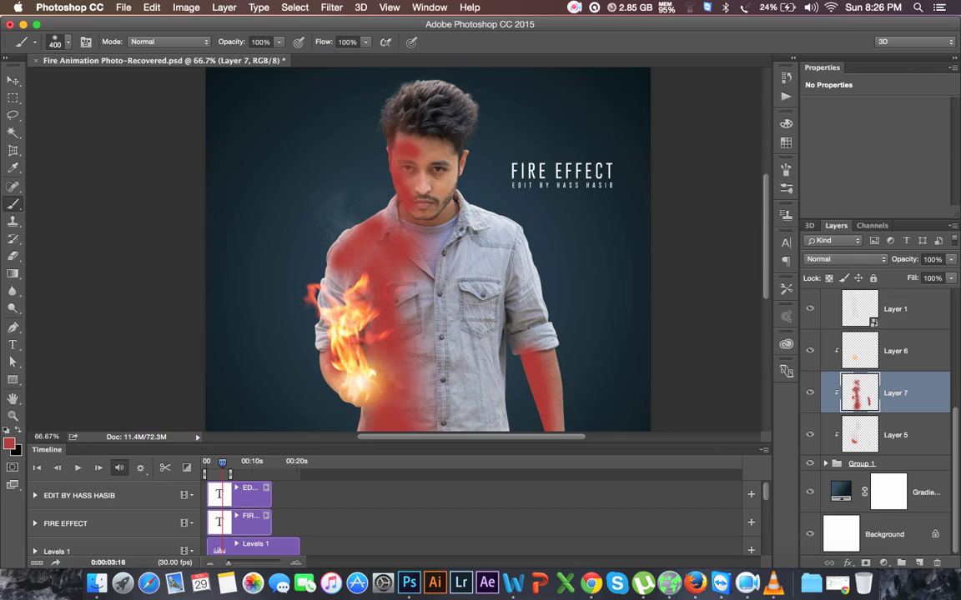
click(829, 259)
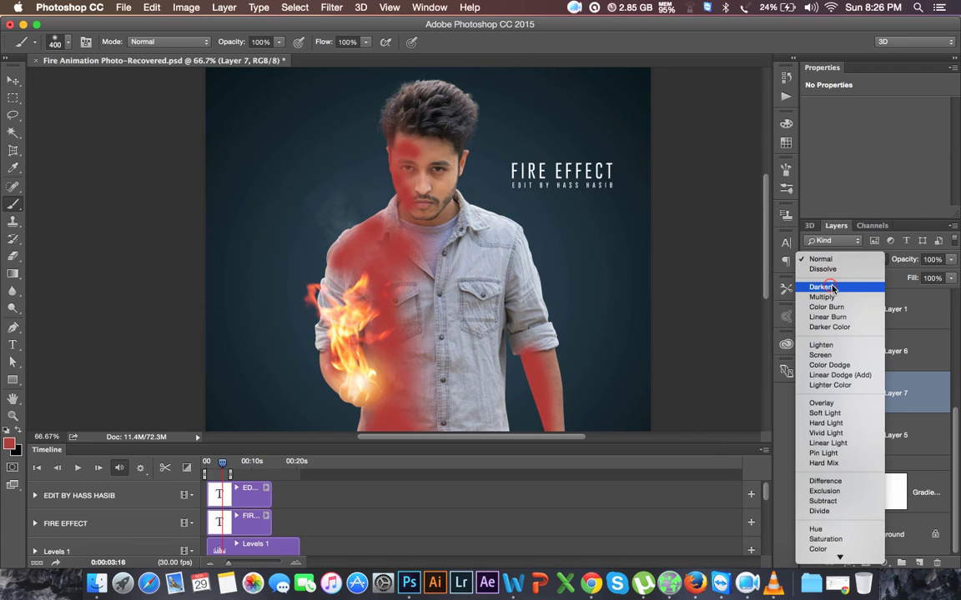
click(833, 287)
key(ctrl+minus)
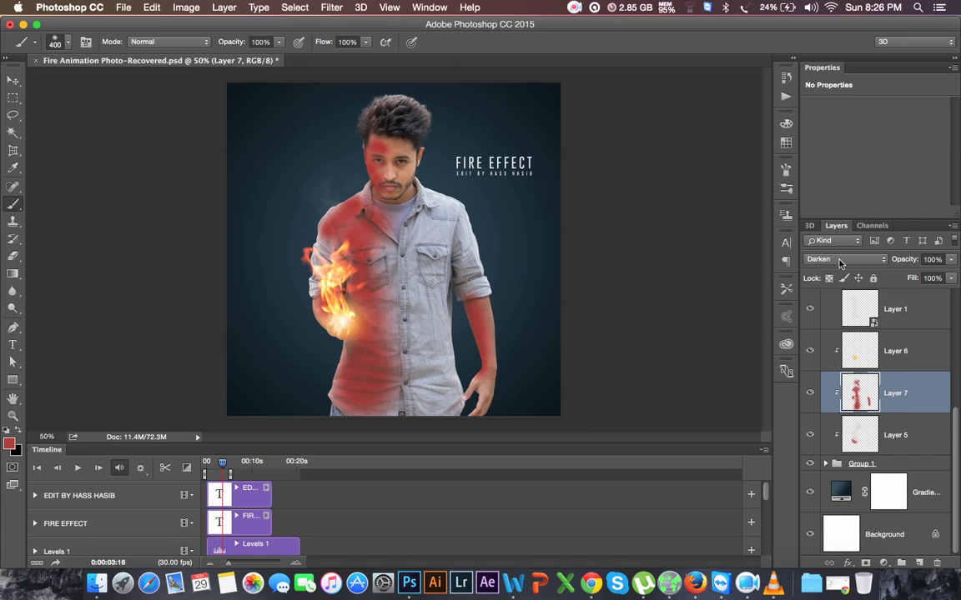
click(834, 259)
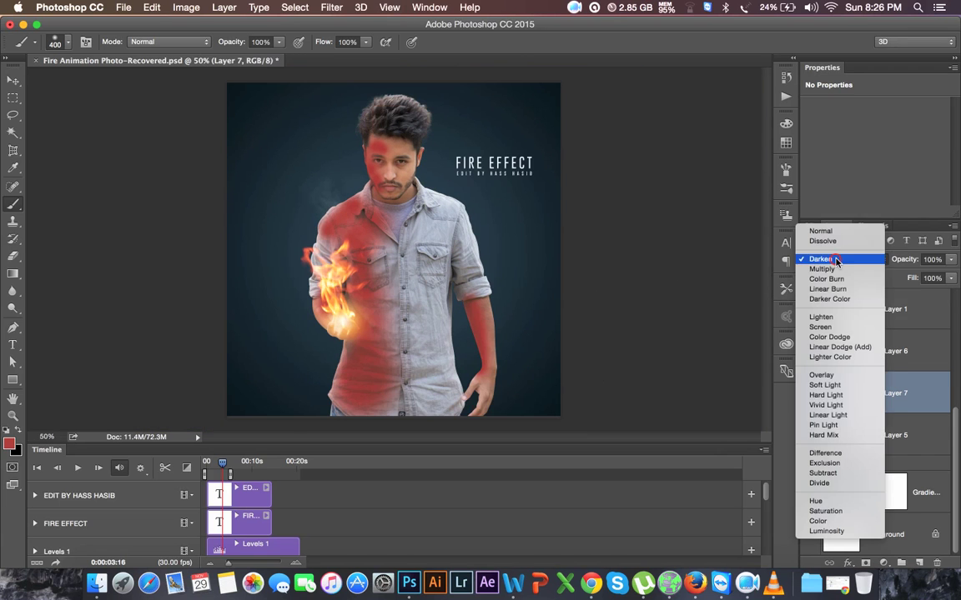
click(834, 374)
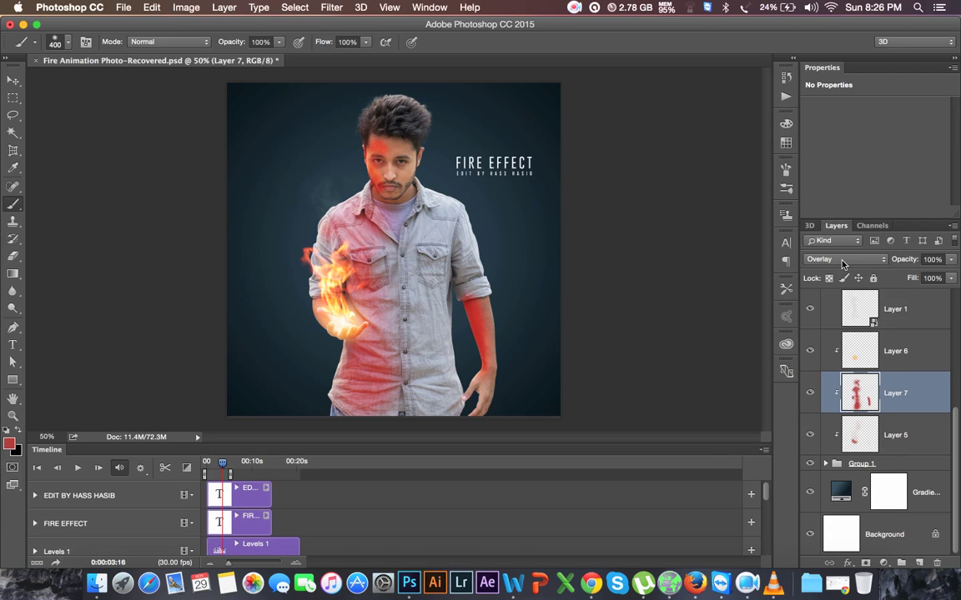
click(842, 264)
click(834, 272)
click(14, 80)
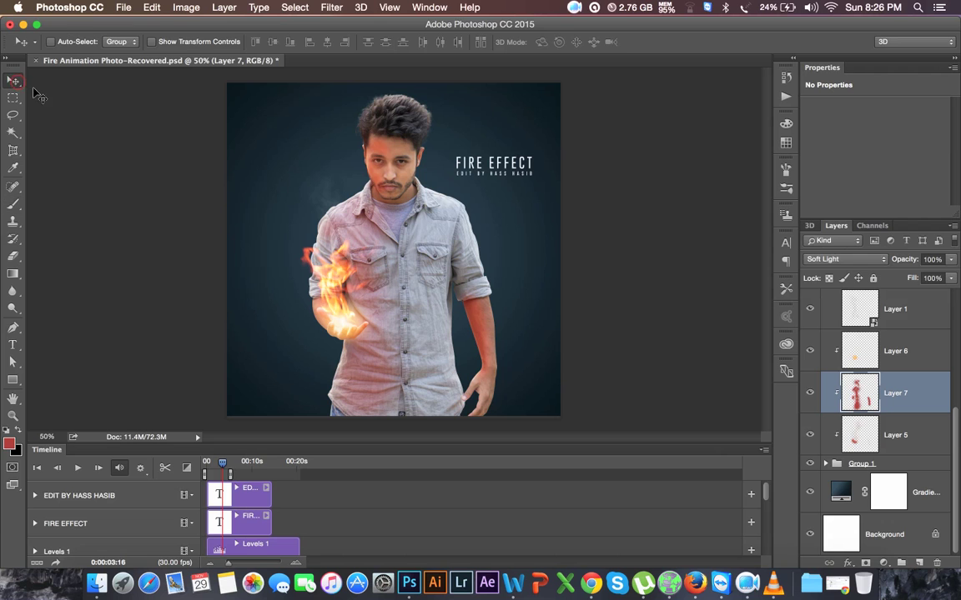
key(ctrl+plus)
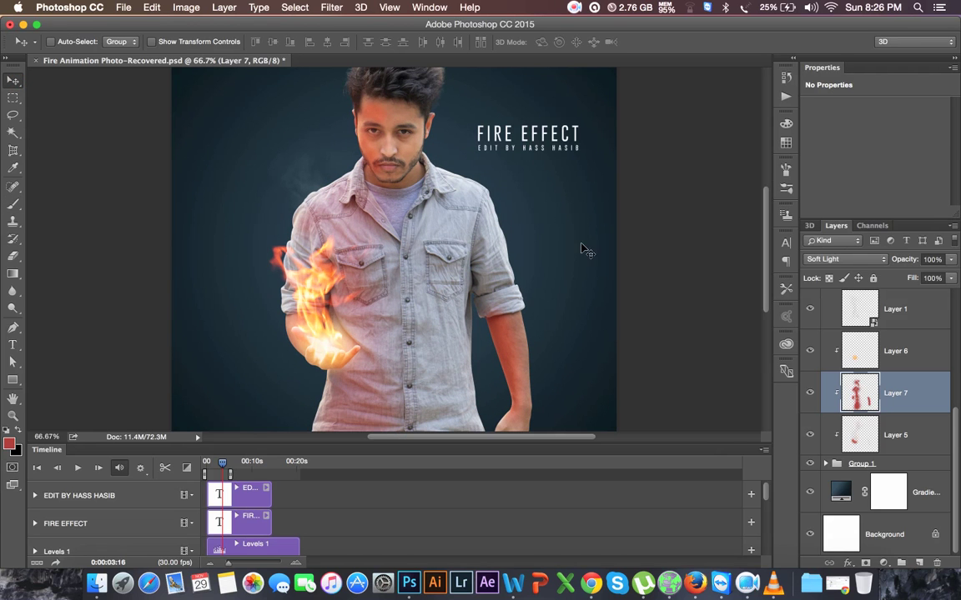
scroll(493, 260, down, 2)
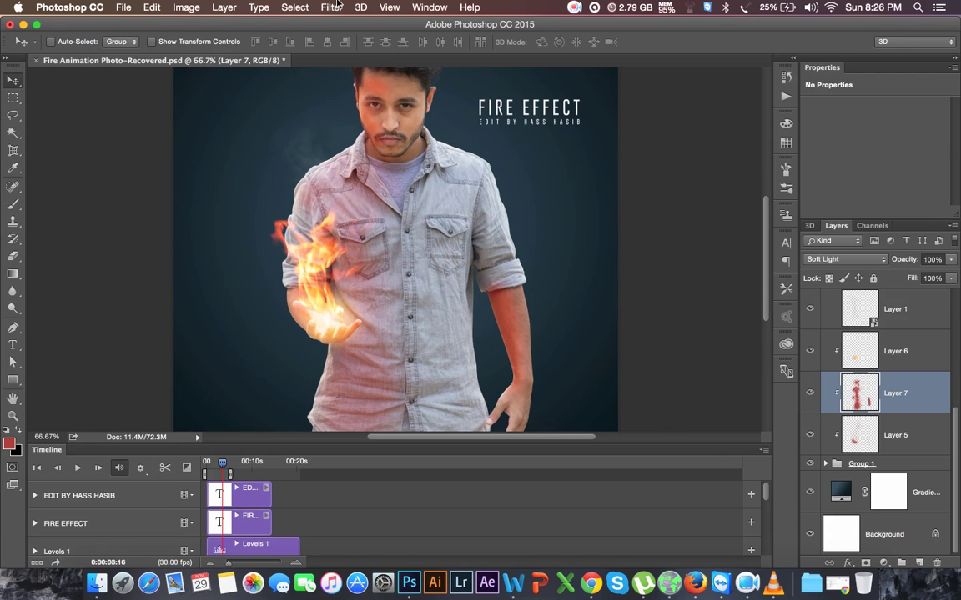
click(333, 7)
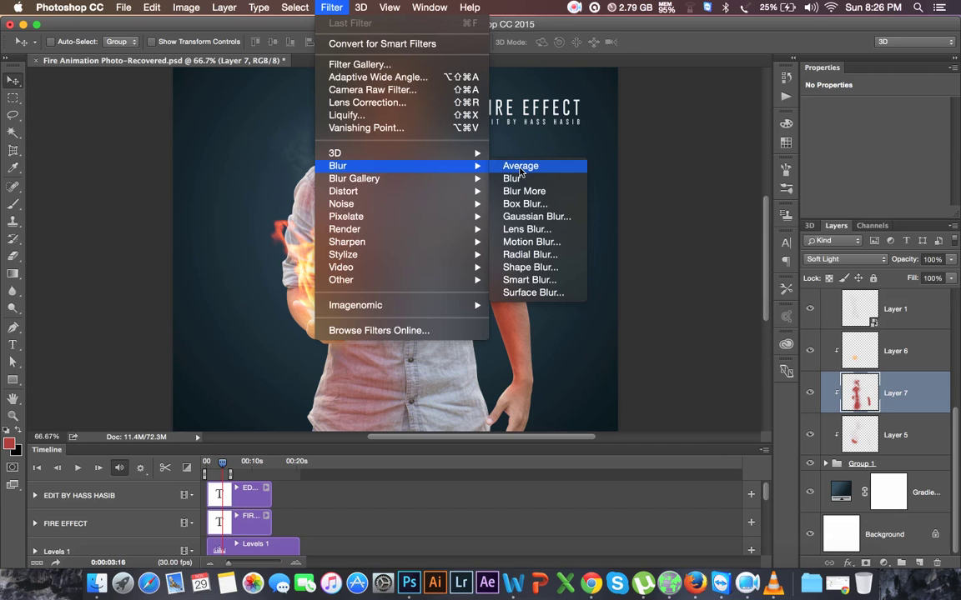
Apply a Gaussian Blur of 10.1 pixels radius to Layer 7.
click(536, 216)
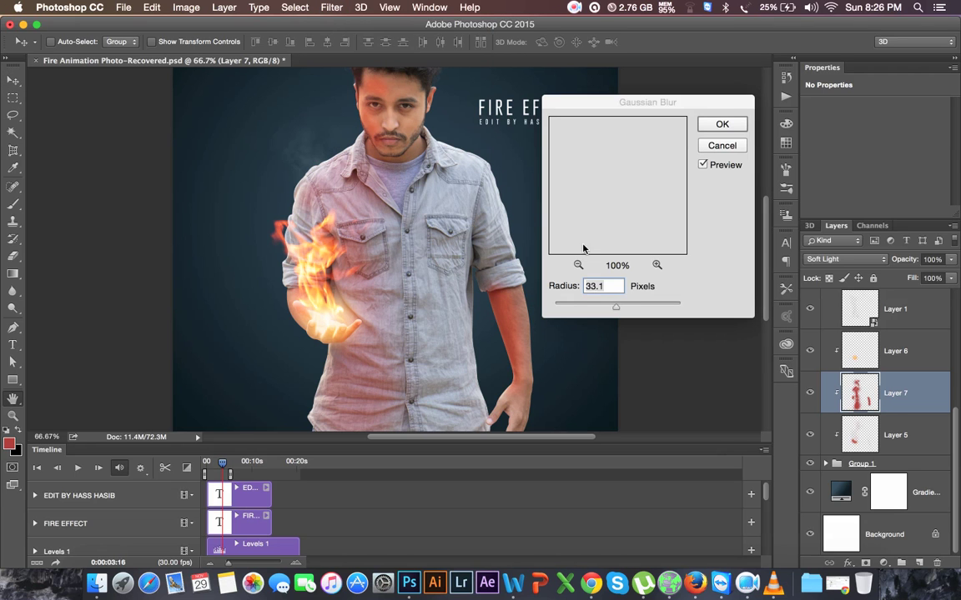
mouse_move(616, 307)
mouse_down()
mouse_move(601, 307)
mouse_move(609, 307)
mouse_up()
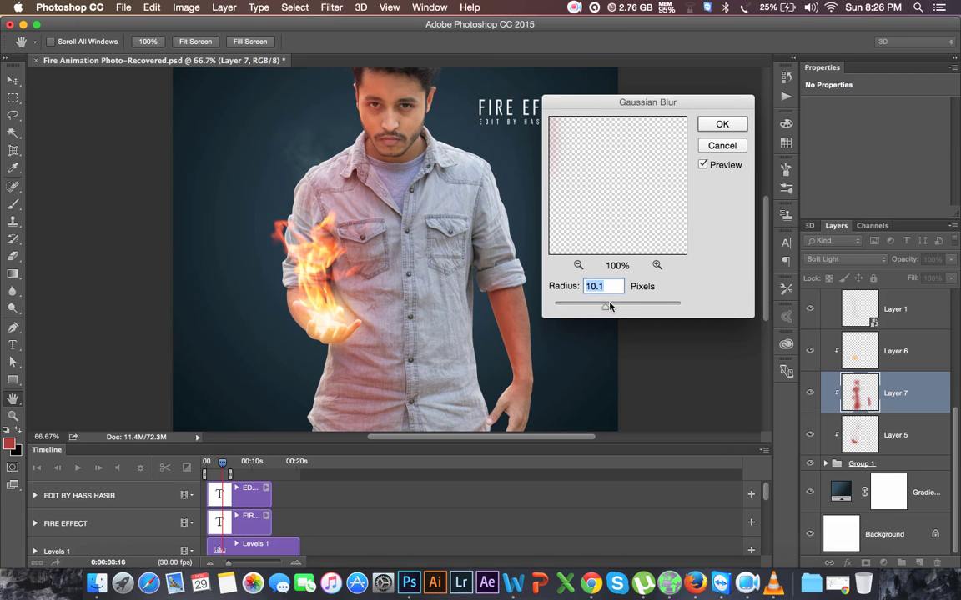
click(721, 125)
click(179, 7)
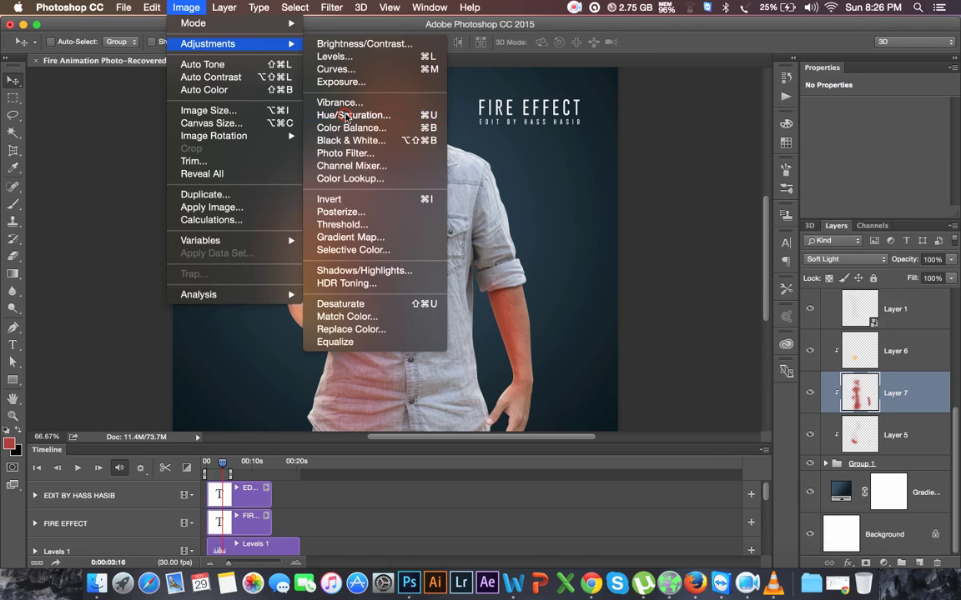
Shift Layer 7's hue by about +13 with Hue/Saturation, then zoom out.
click(346, 117)
mouse_move(643, 192)
mouse_down()
mouse_move(587, 195)
mouse_move(652, 198)
mouse_up()
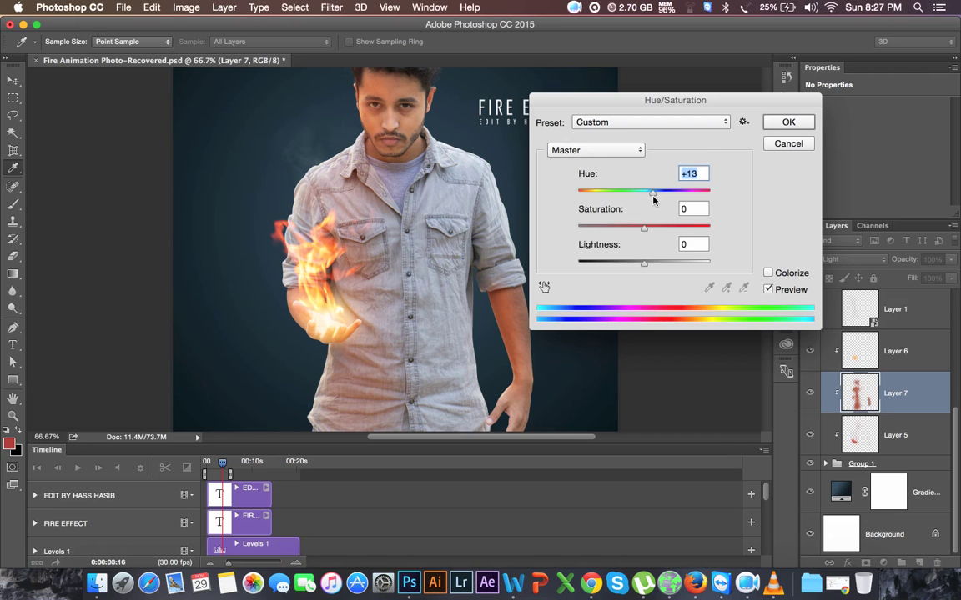
click(788, 123)
key(v)
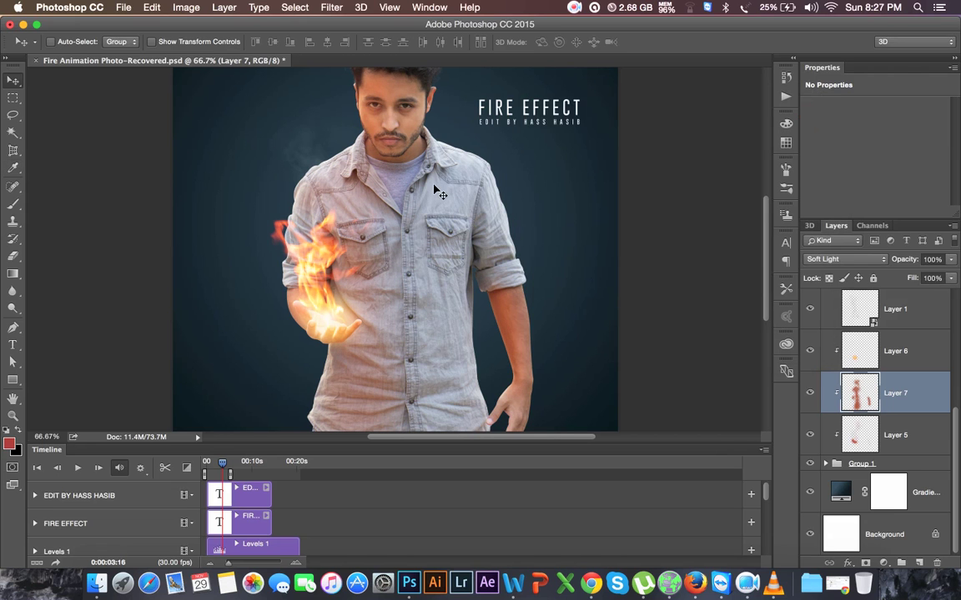
key(ctrl+minus)
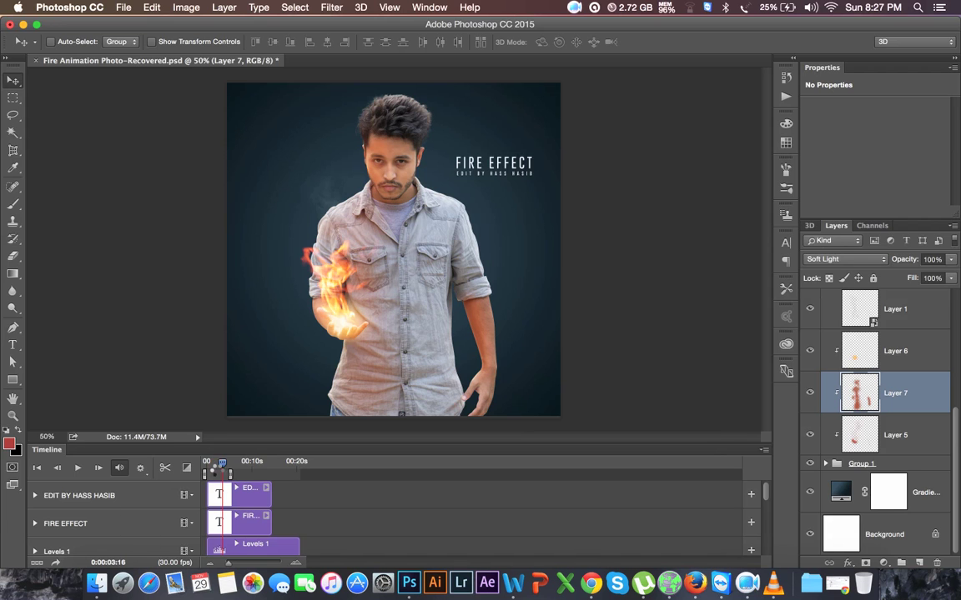
click(77, 469)
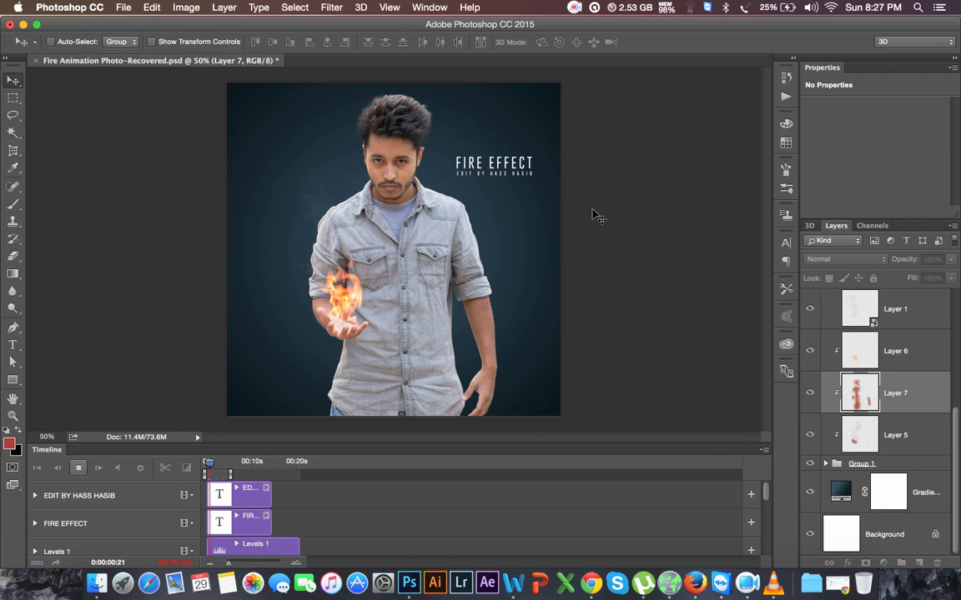
click(195, 239)
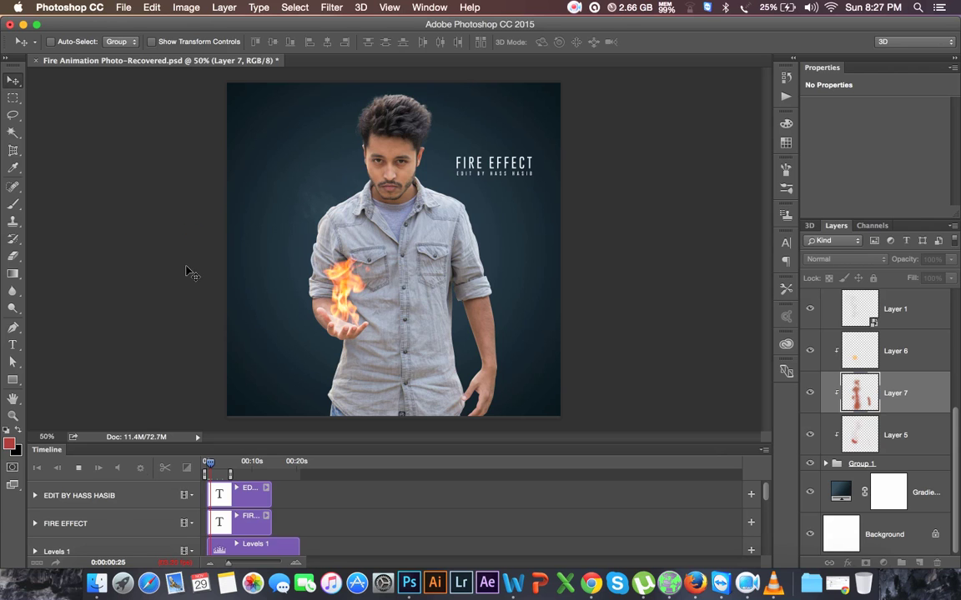
click(84, 469)
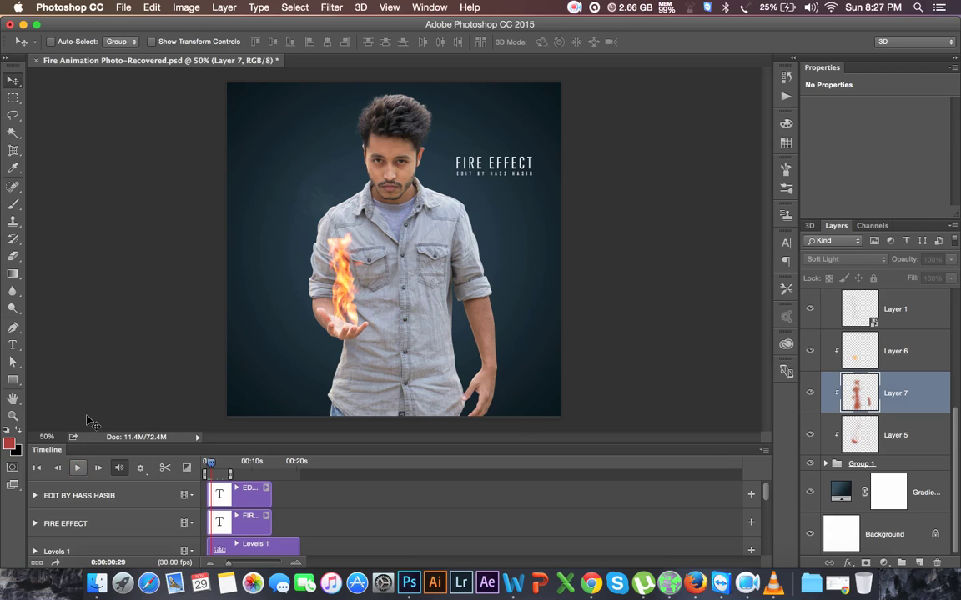
Resize the image to 500 px width via Image Size.
click(182, 9)
click(184, 99)
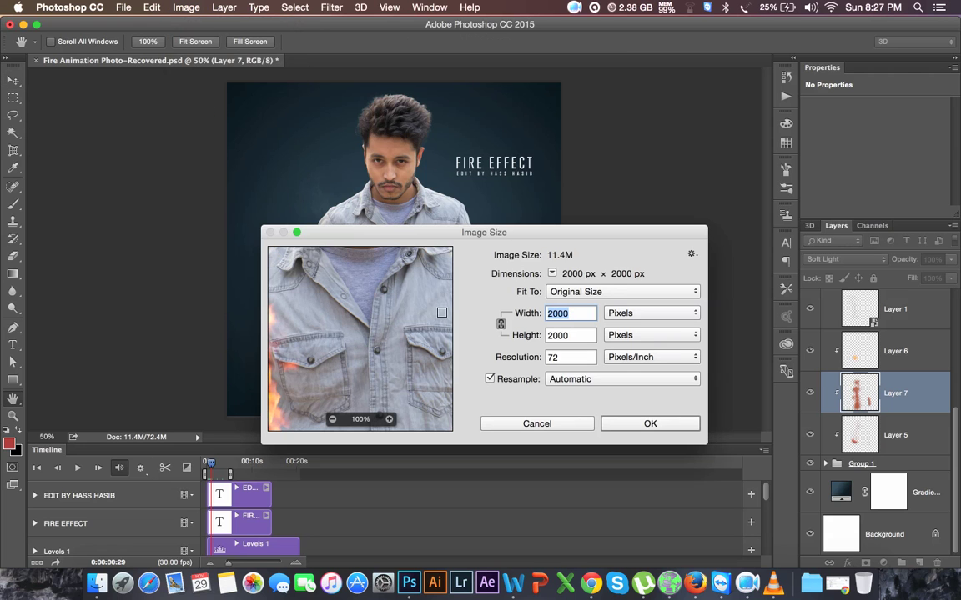
double_click(575, 315)
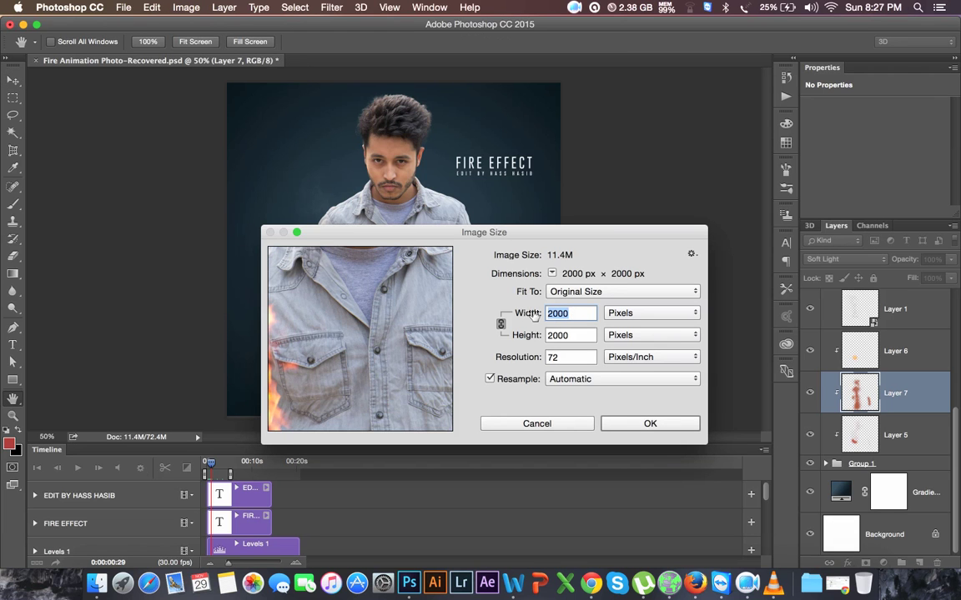
text(500)
click(651, 424)
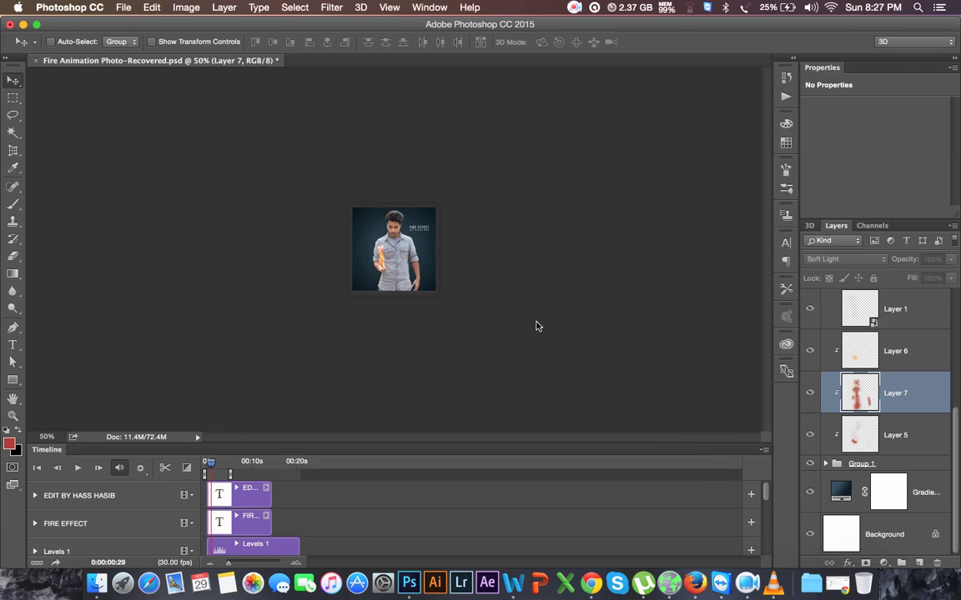
Zoom in, preview the animation playback, and collapse Video Group 1.
key(super+plus)
key(super+plus)
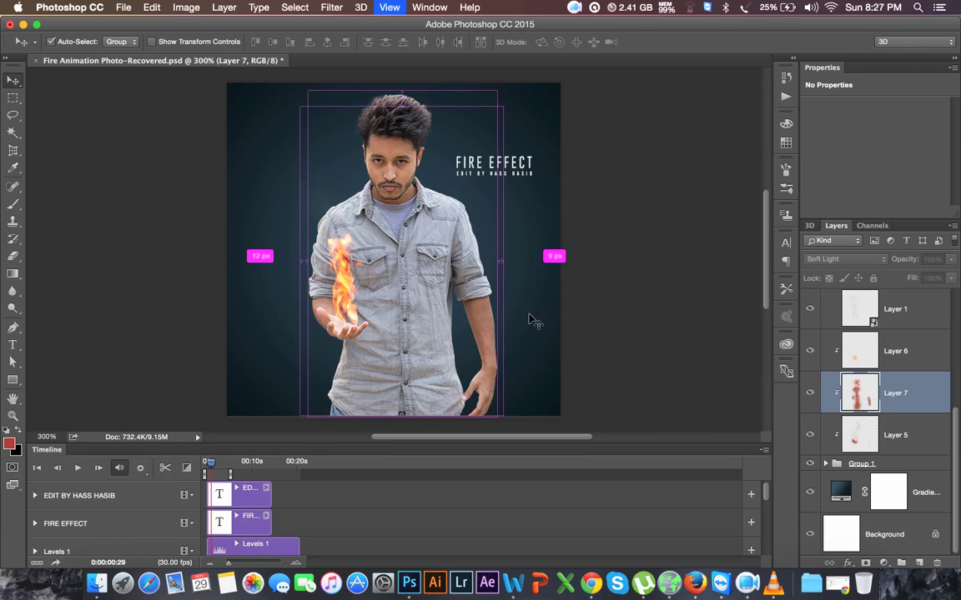
click(78, 467)
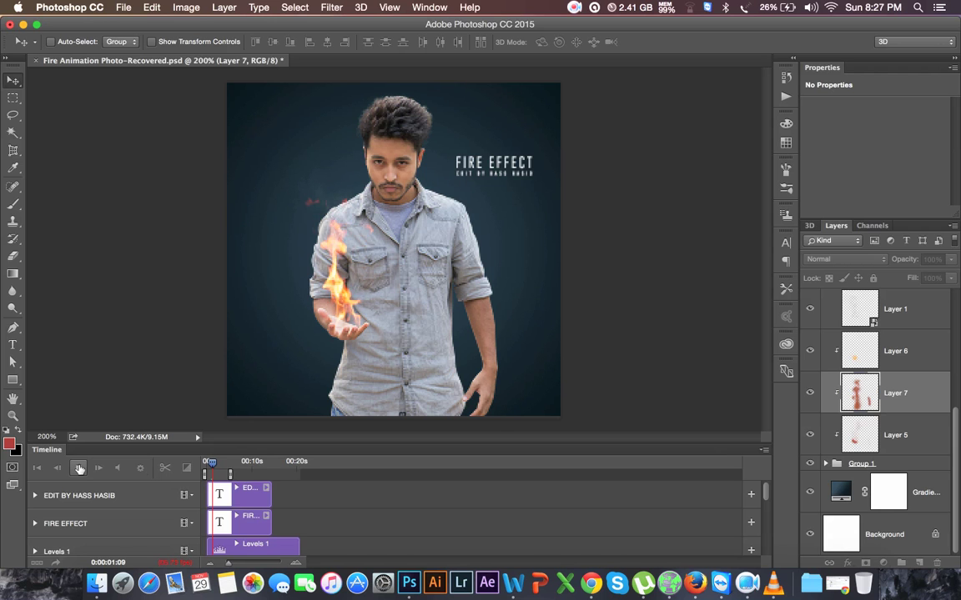
key(space)
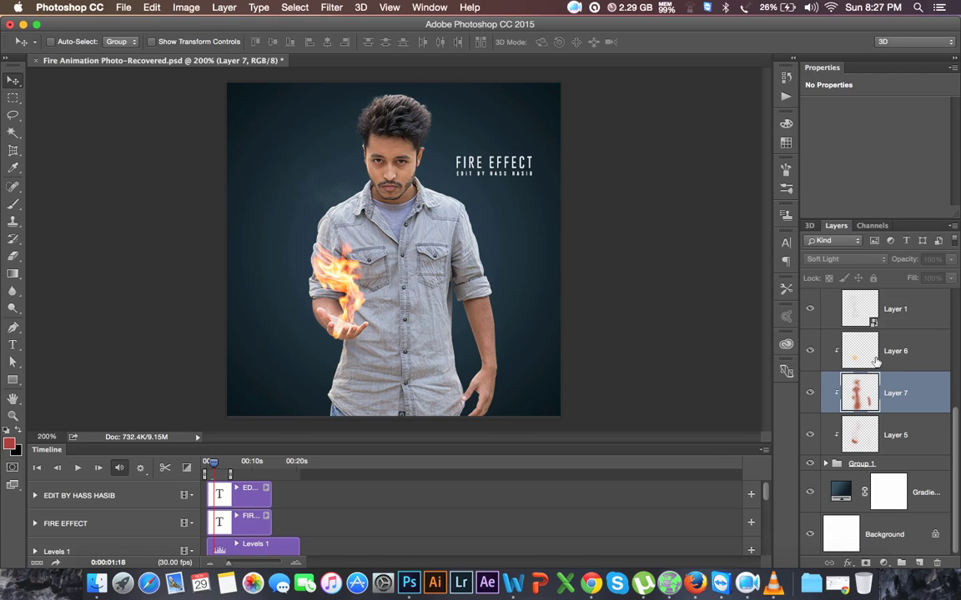
scroll(834, 350, up, 2)
click(828, 319)
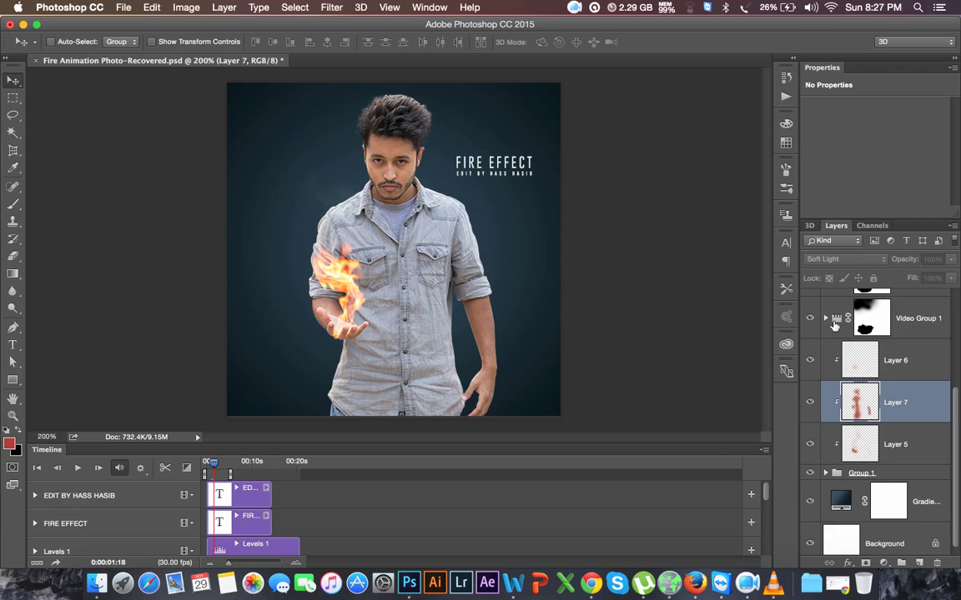
Start Render Video with the Desktop as the output folder.
click(118, 8)
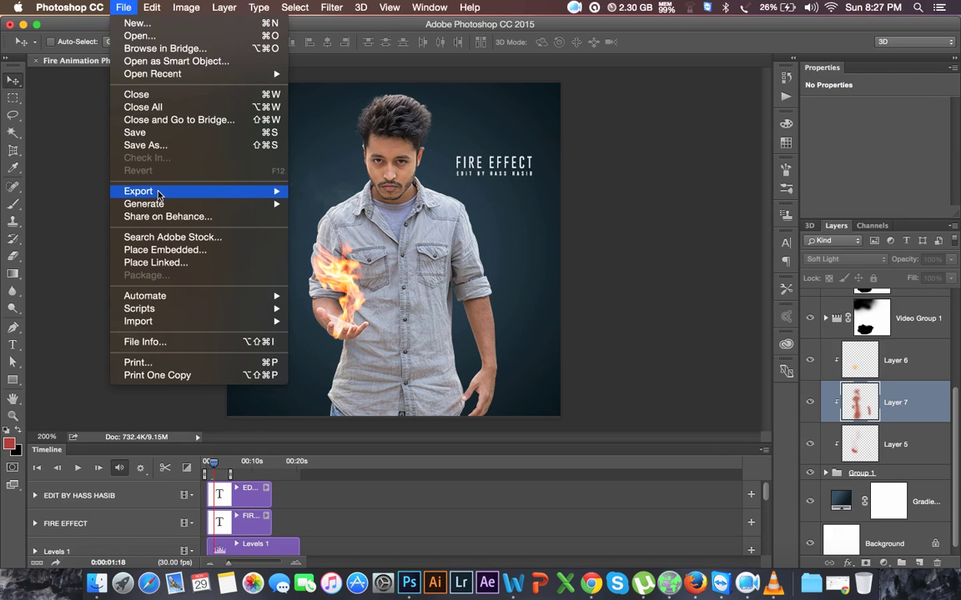
mouse_move(138, 191)
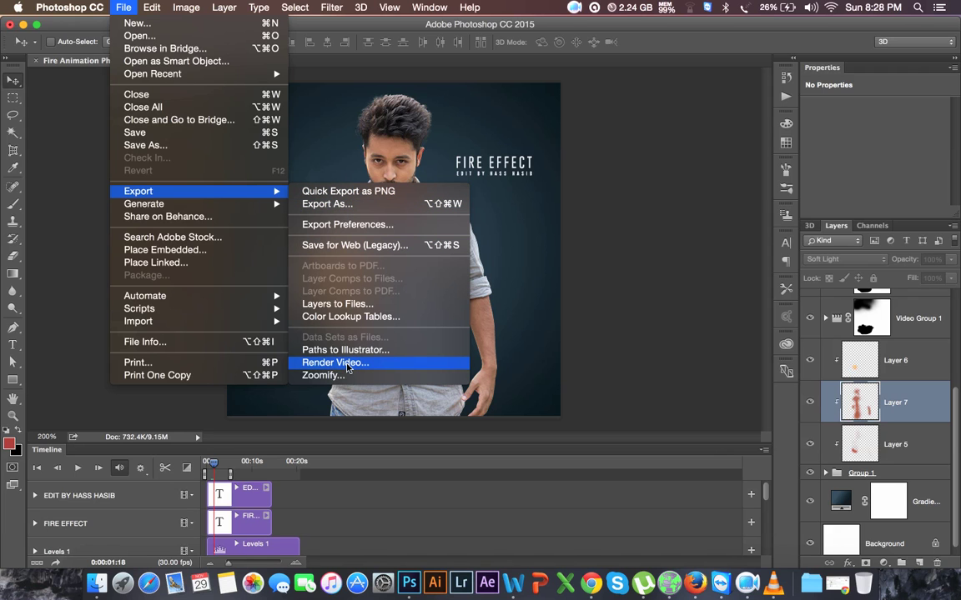
click(348, 369)
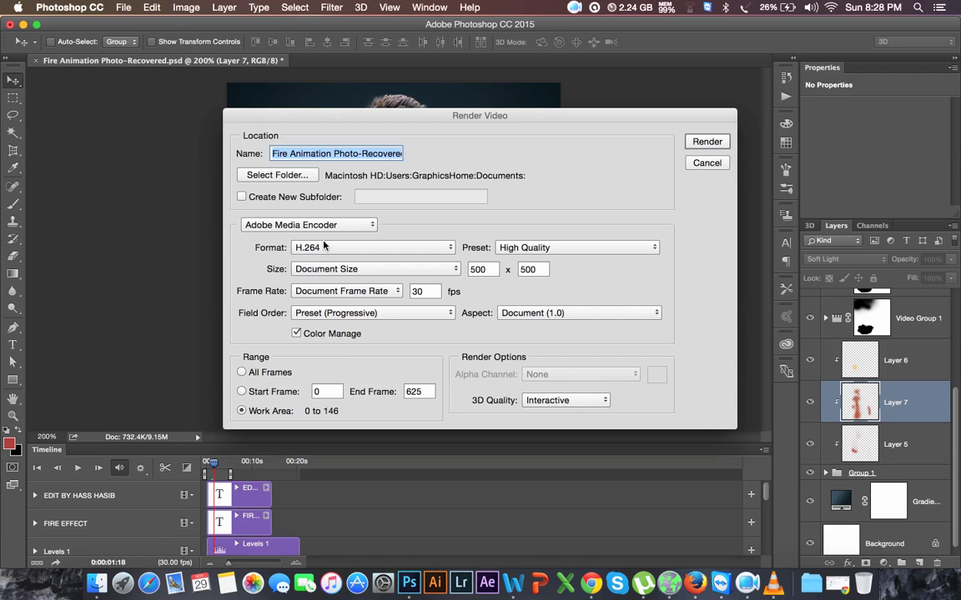
click(284, 176)
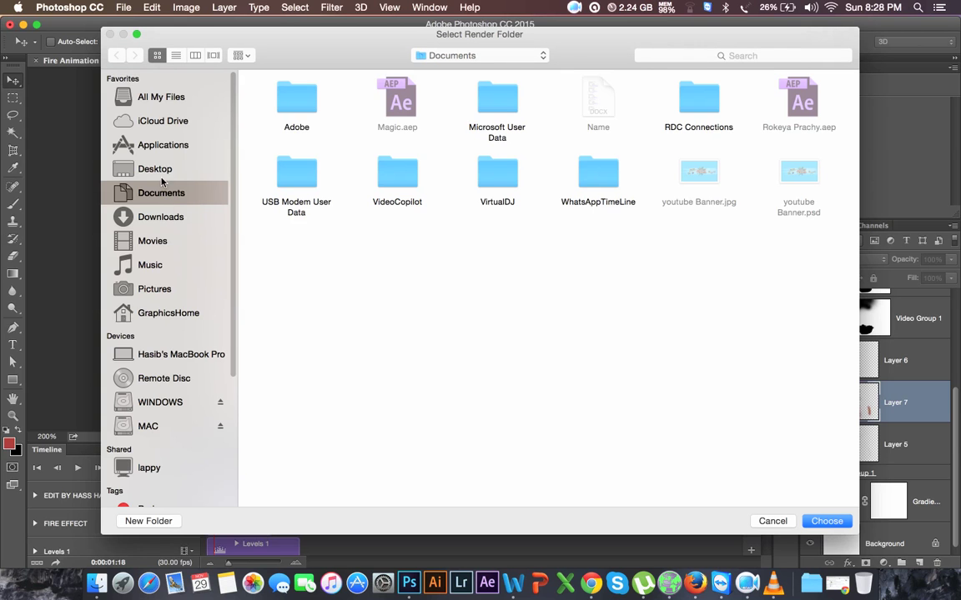
click(158, 172)
click(826, 521)
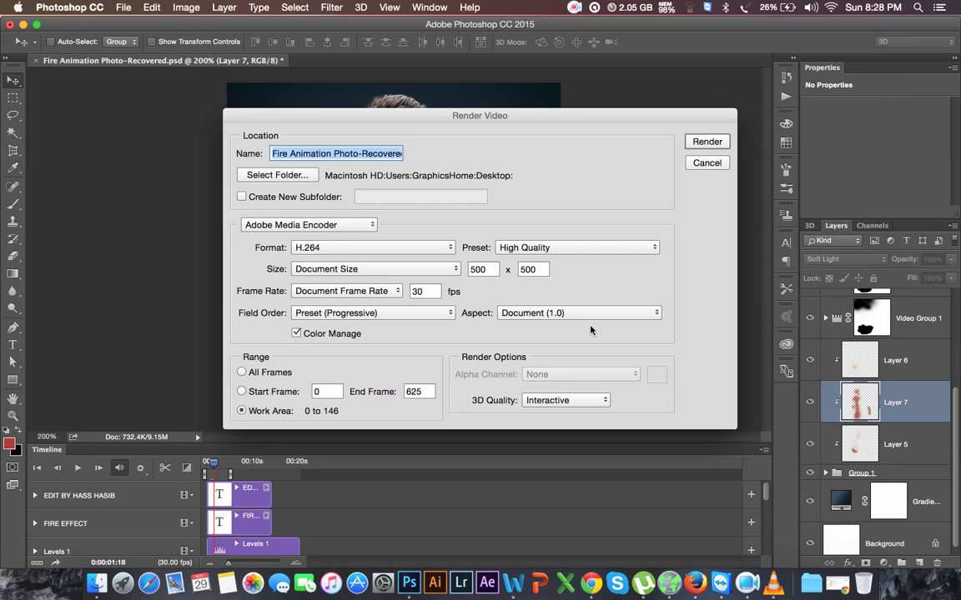
Render as QuickTime at Document Size.
click(360, 248)
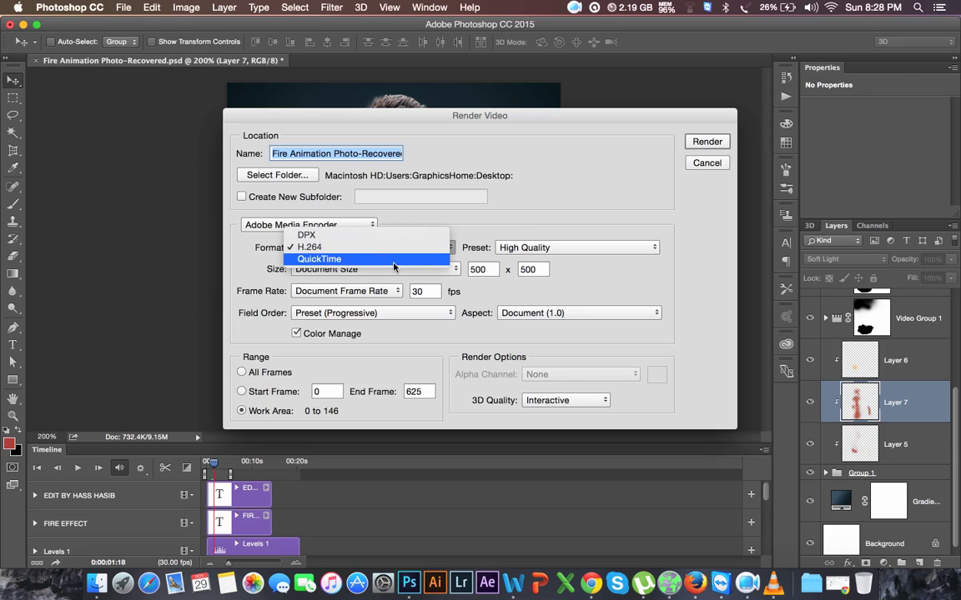
click(550, 194)
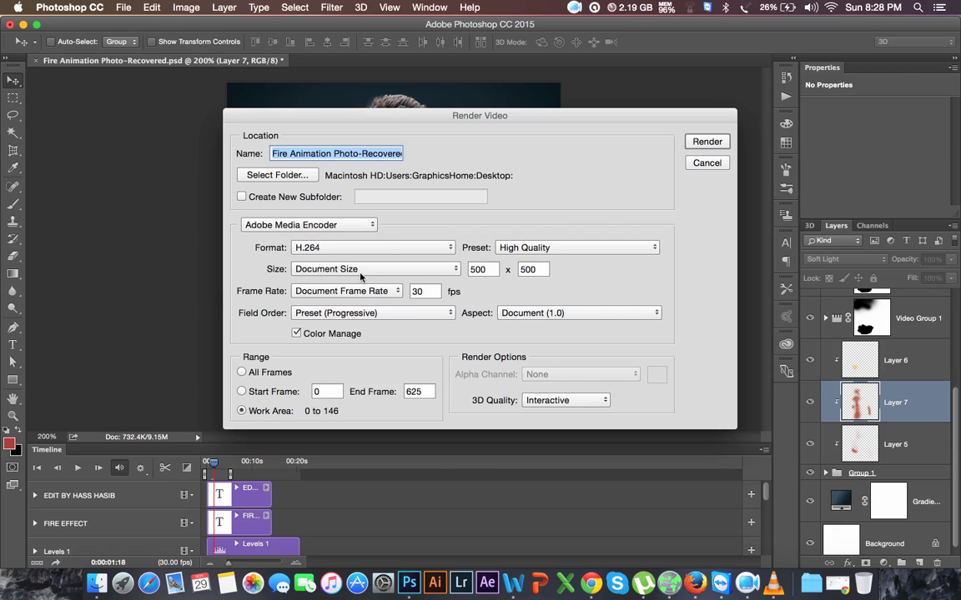
click(360, 272)
click(607, 199)
click(333, 248)
click(325, 254)
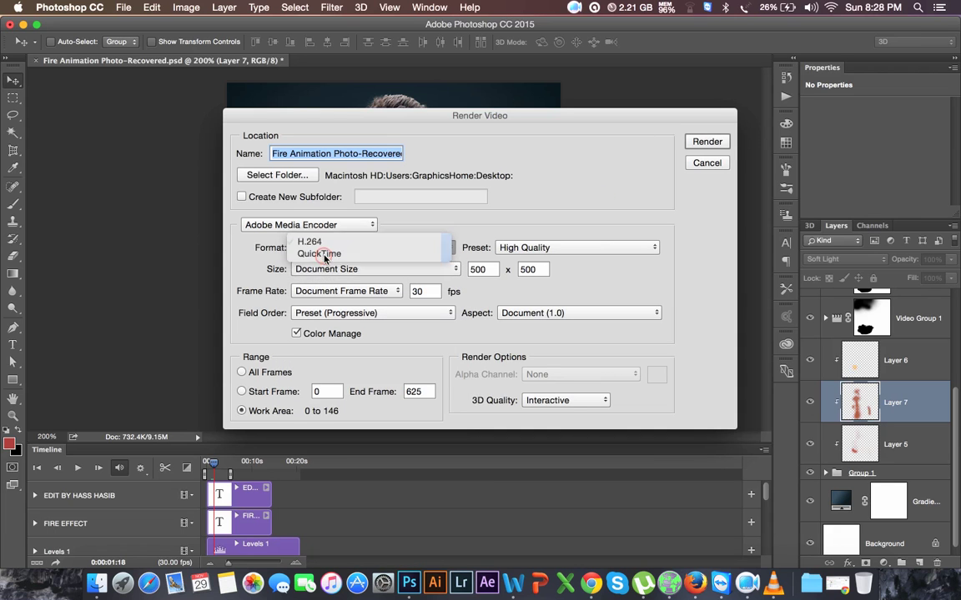
click(707, 142)
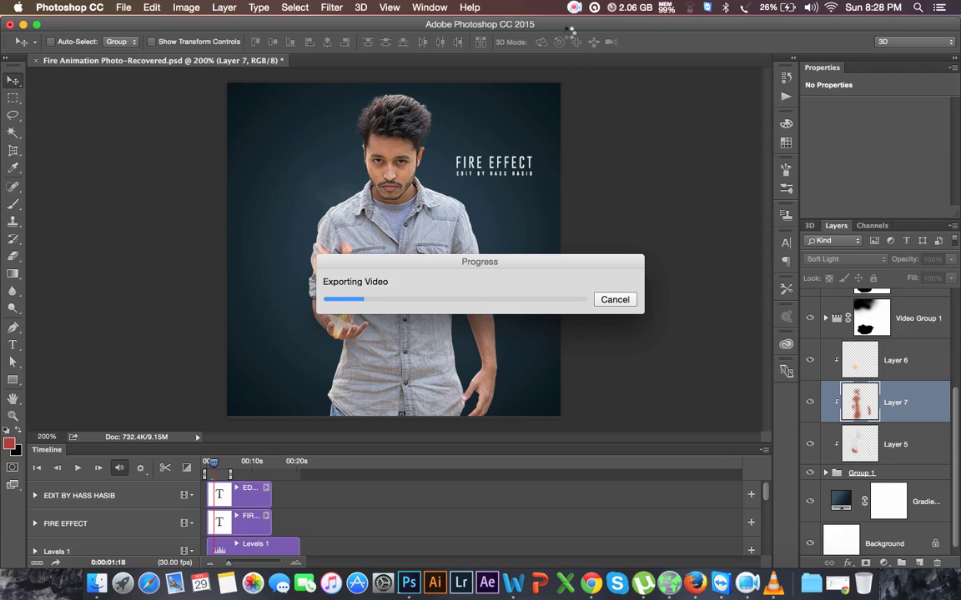
click(573, 7)
Close the 14. Smoke folder and open Fire Animation Photo-Recovered.mov from the Desktop in VLC.
click(596, 26)
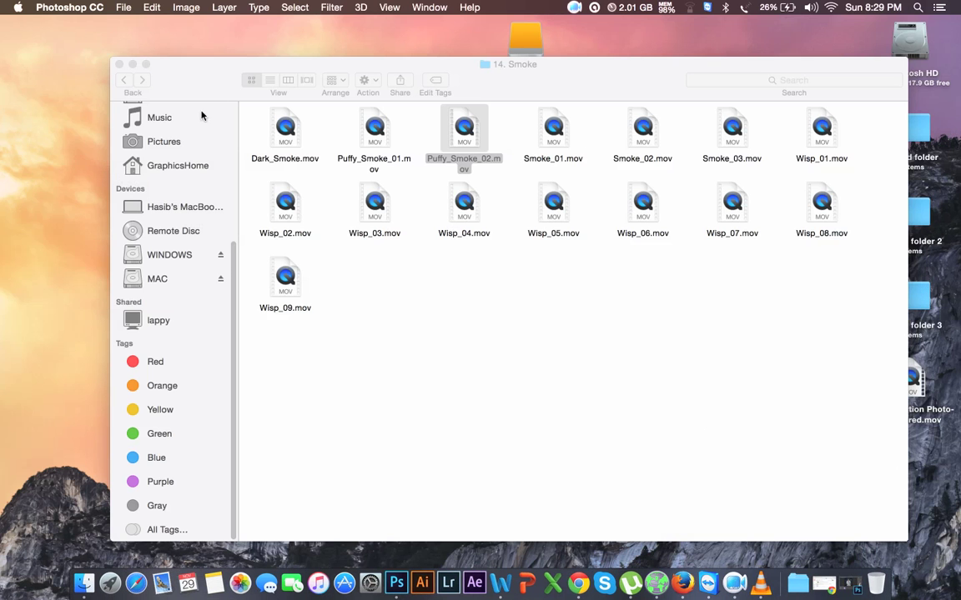
click(119, 64)
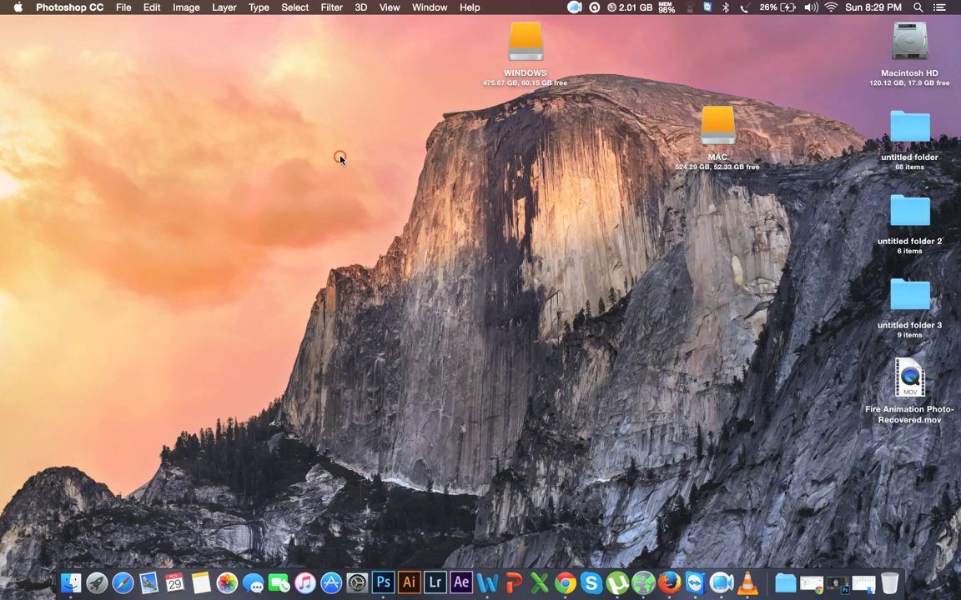
click(909, 379)
right_click(912, 374)
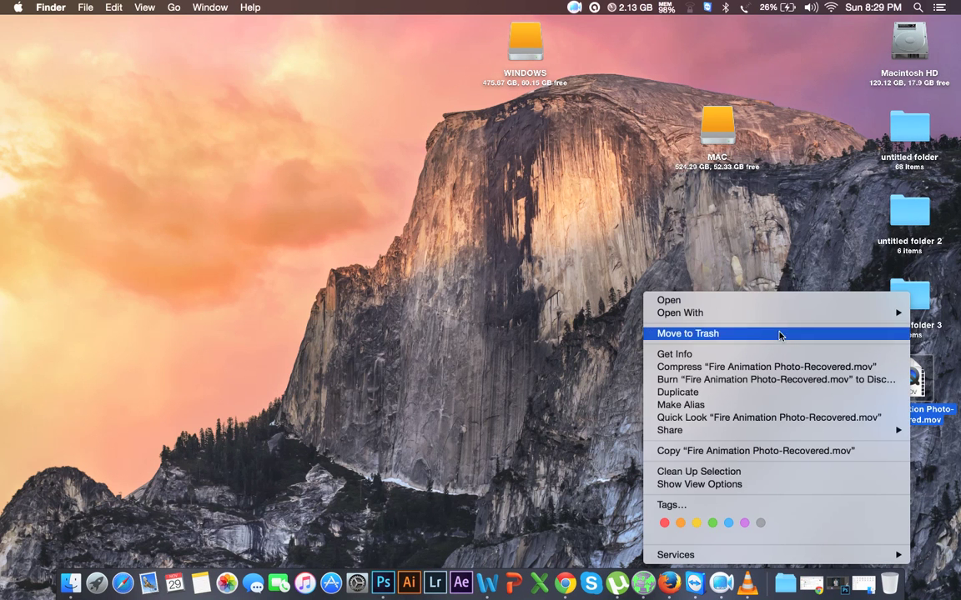
mouse_move(680, 312)
click(552, 379)
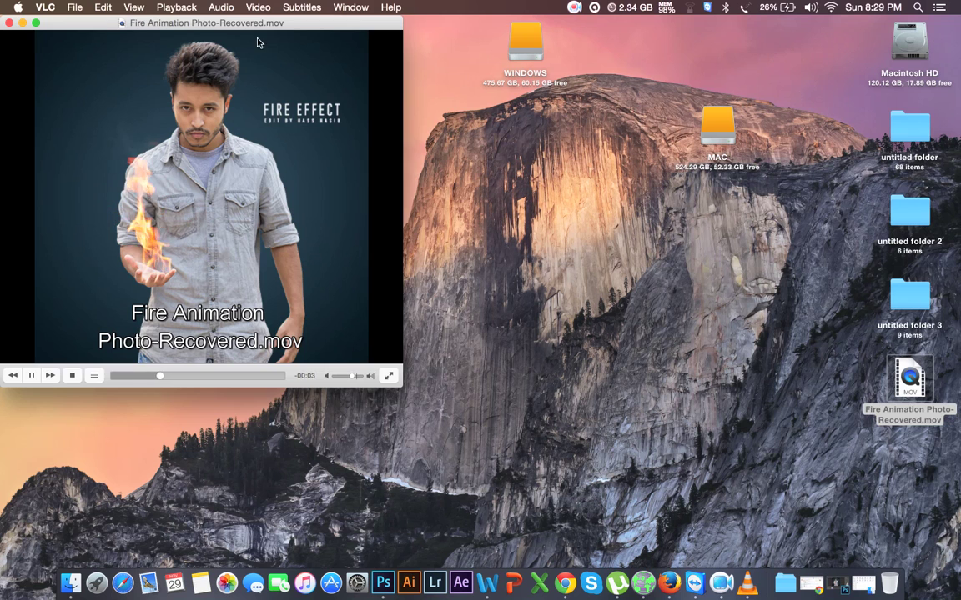
Reposition and enlarge the VLC player to watch the fire video, then close it.
drag(267, 24, 367, 40)
click(138, 36)
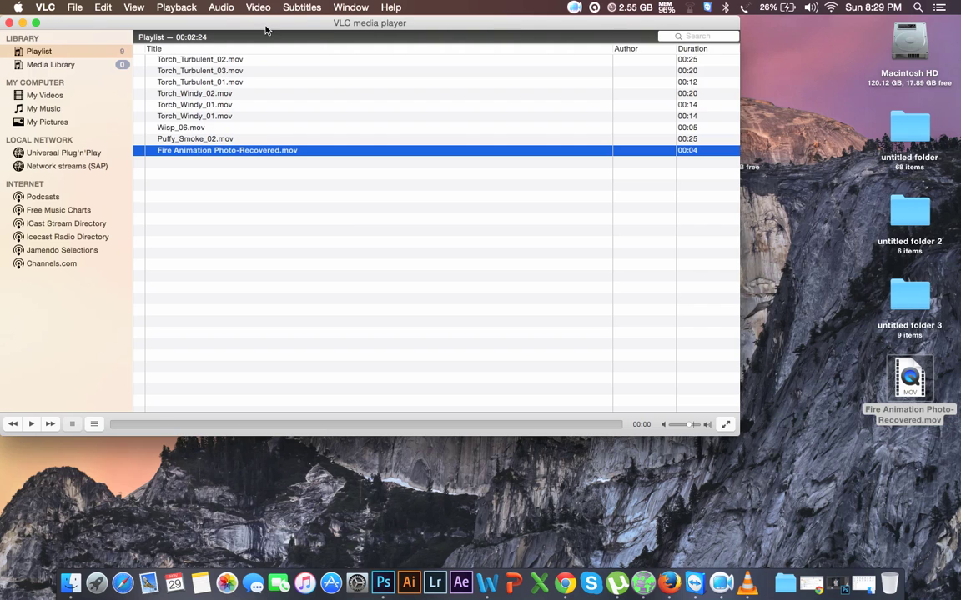
click(11, 24)
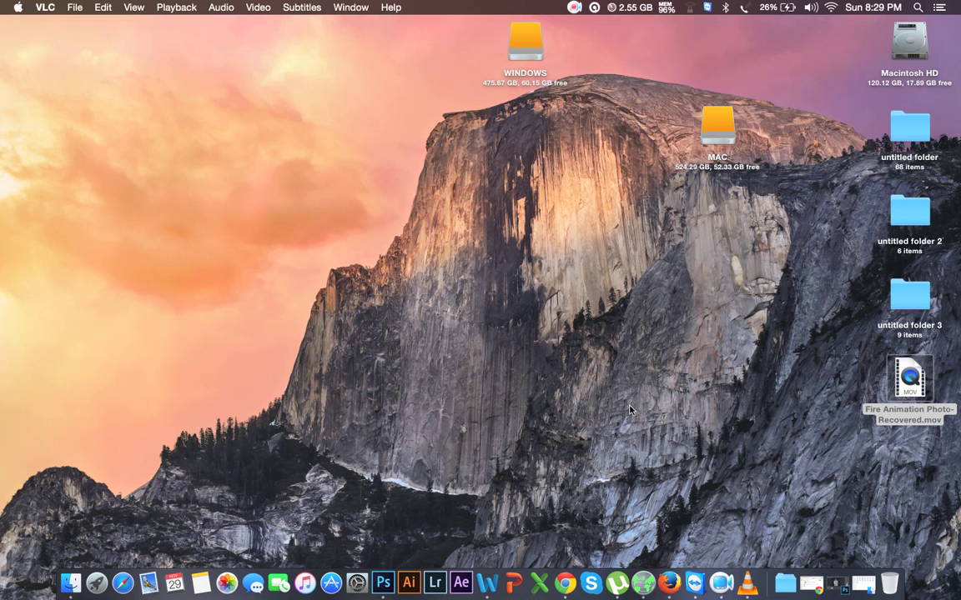
click(834, 585)
Enlarge the Timeline panel in Photoshop and move the Layer 6 clip to start at 01:18.
click(845, 522)
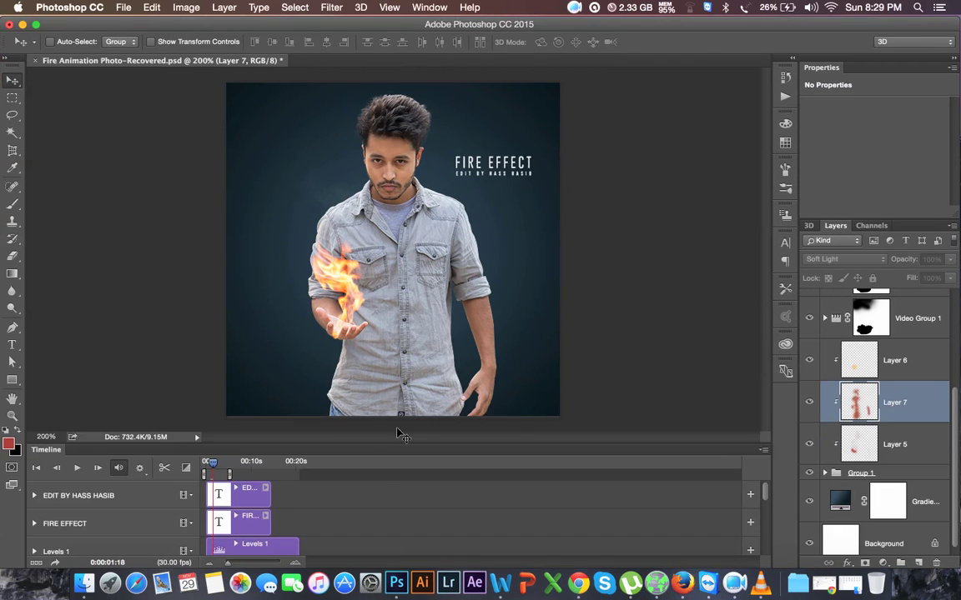
drag(366, 446, 366, 337)
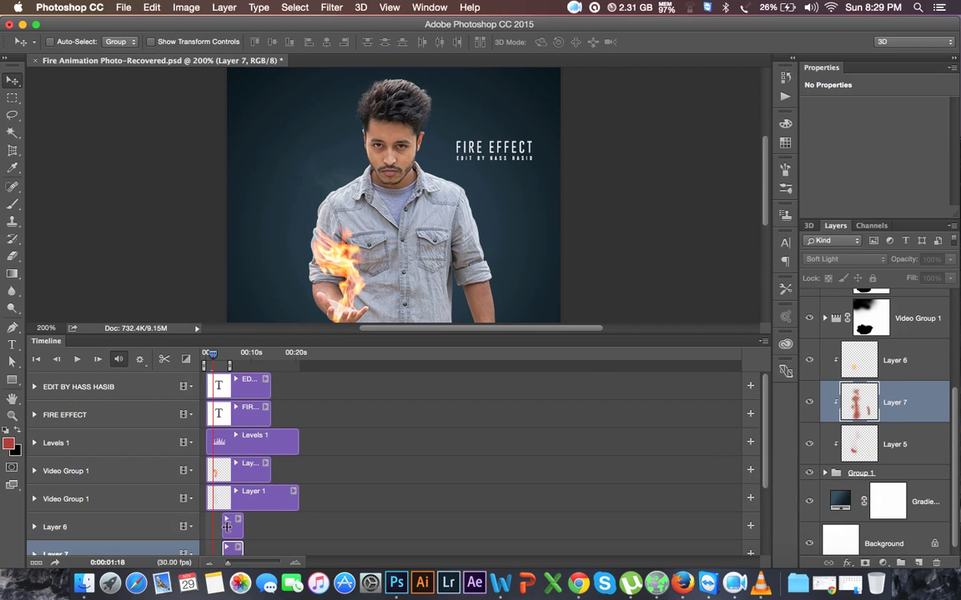
drag(225, 527, 208, 551)
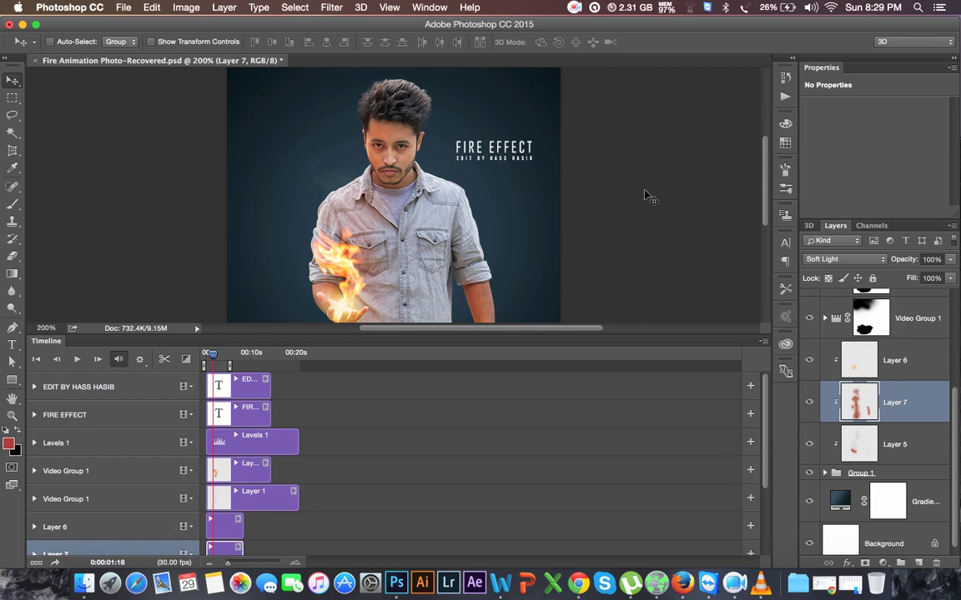
Adjust a lower glow layer's clip, then shrink the timeline so the whole image shows.
scroll(650, 196, down, 3)
scroll(301, 417, down, 3)
scroll(289, 446, down, 2)
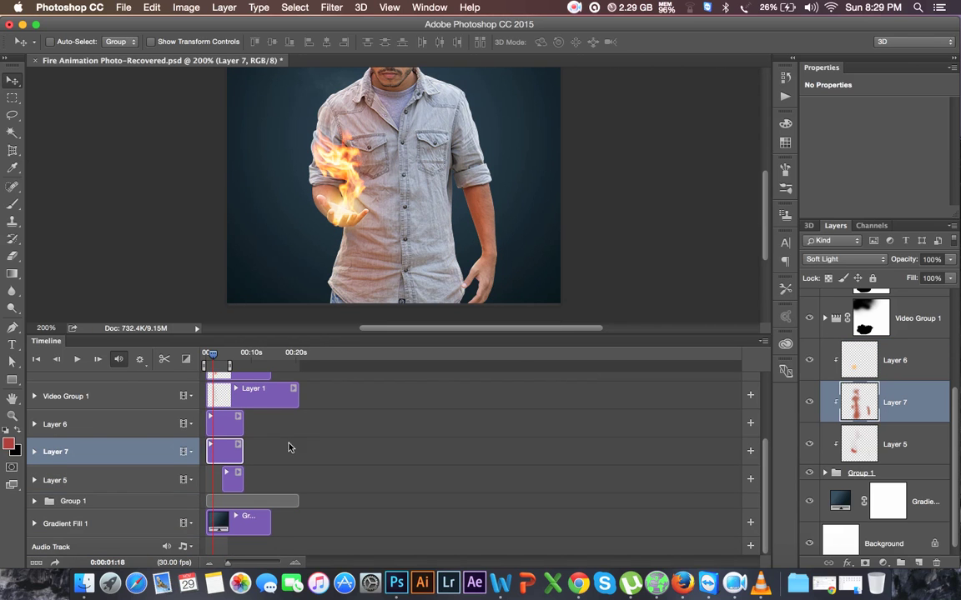
drag(228, 481, 213, 481)
scroll(300, 451, up, 3)
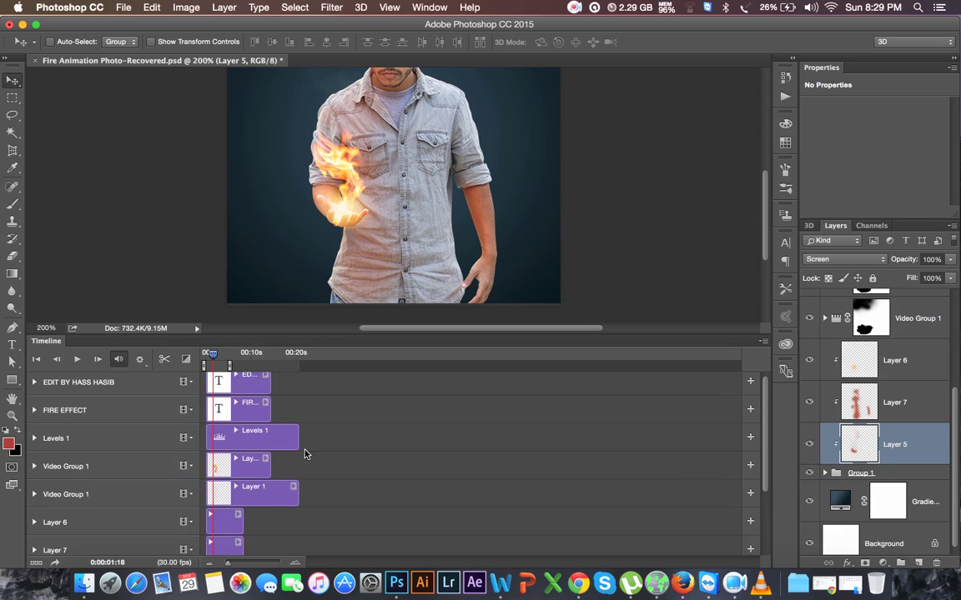
drag(385, 342, 385, 446)
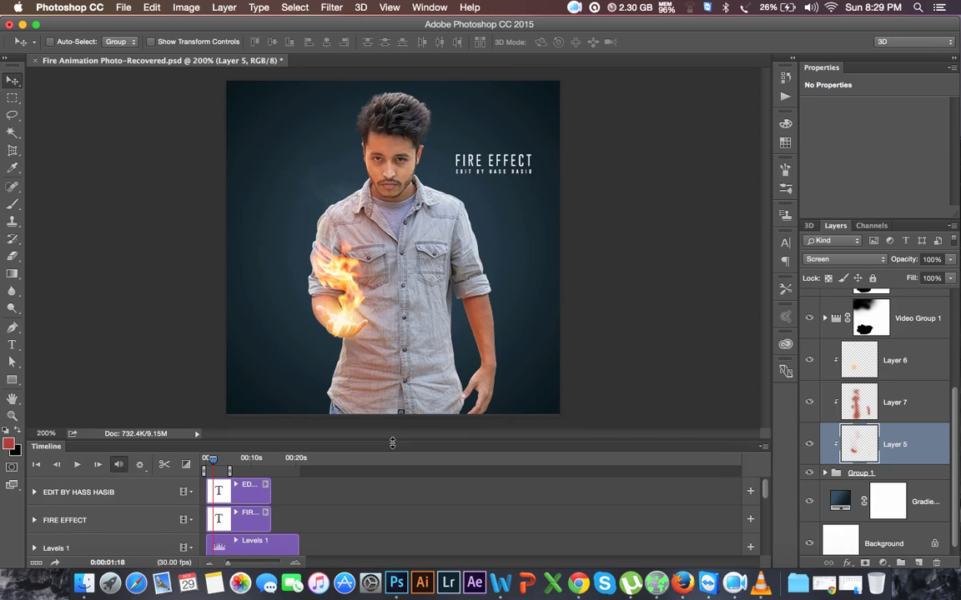
click(118, 7)
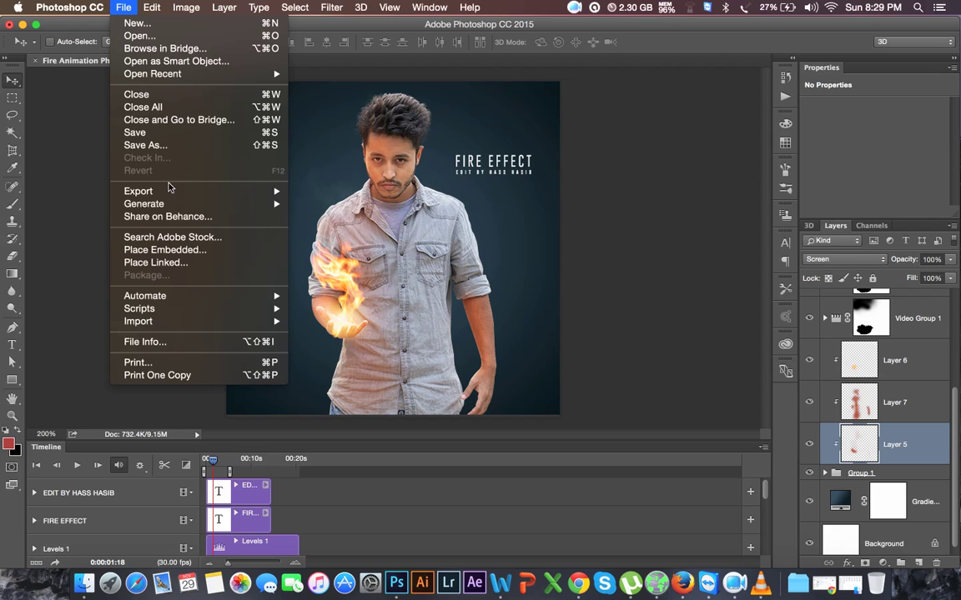
mouse_move(139, 191)
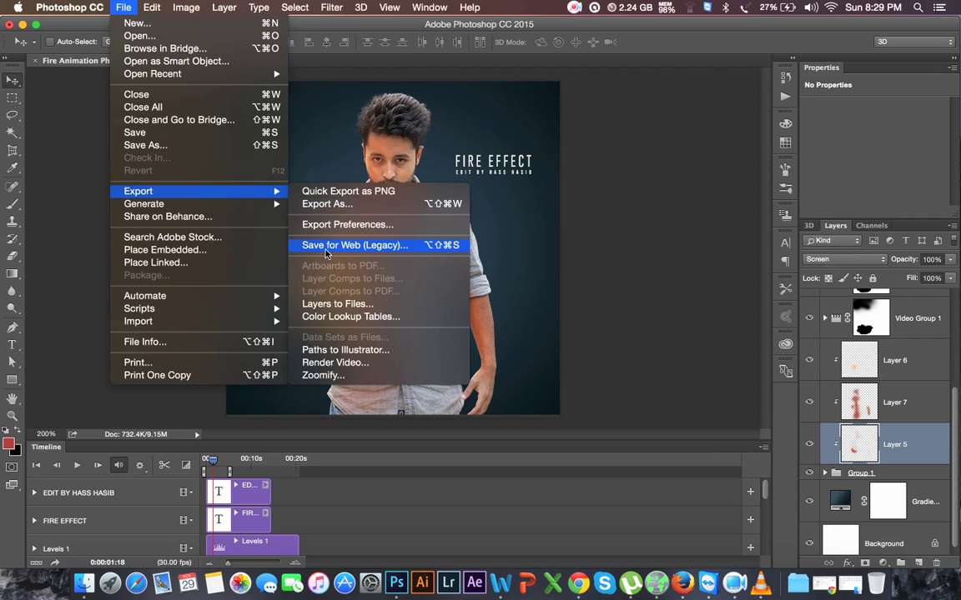
Open Save for Web (Legacy) and preview the animation at 200%.
click(363, 246)
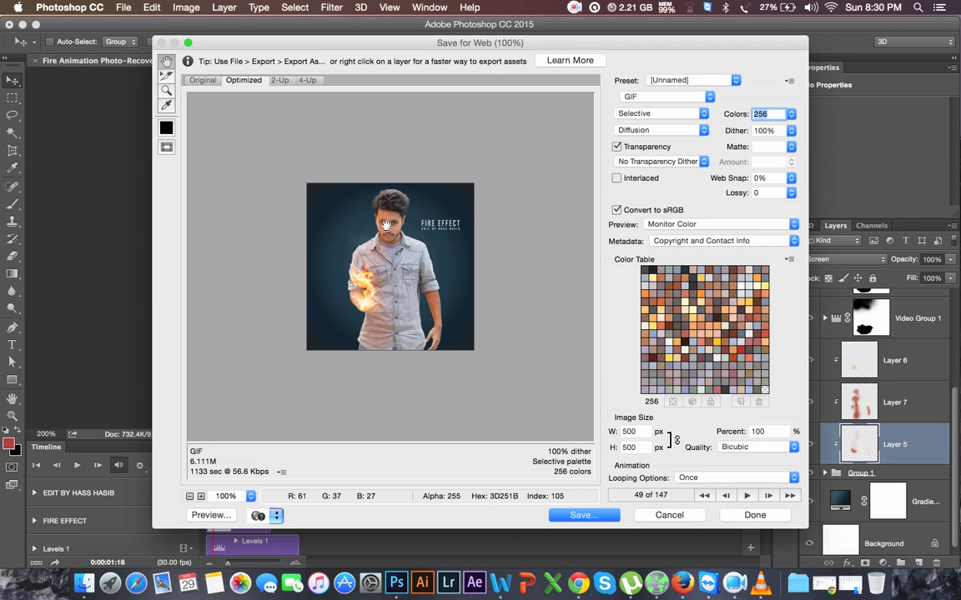
key(super+plus)
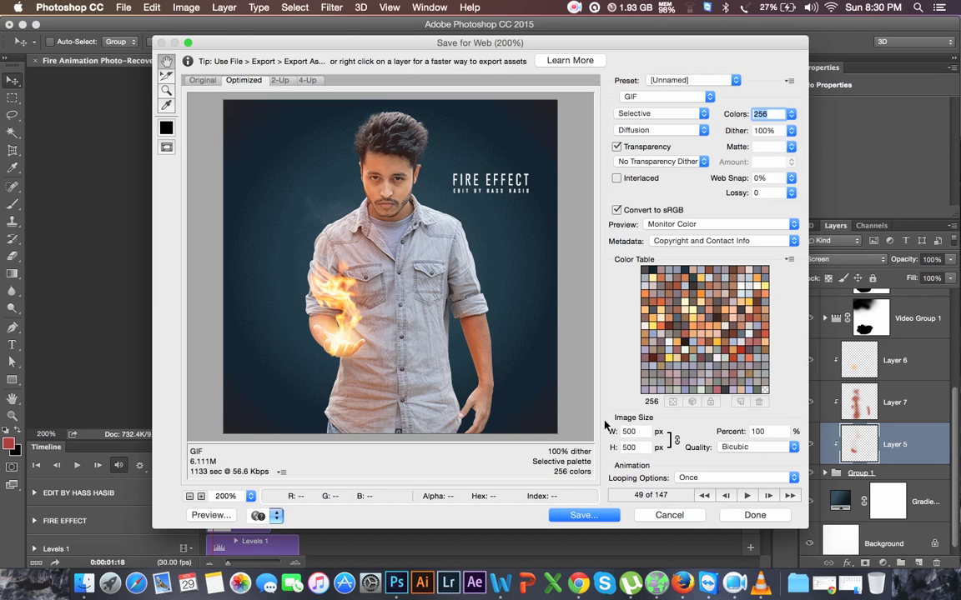
click(745, 496)
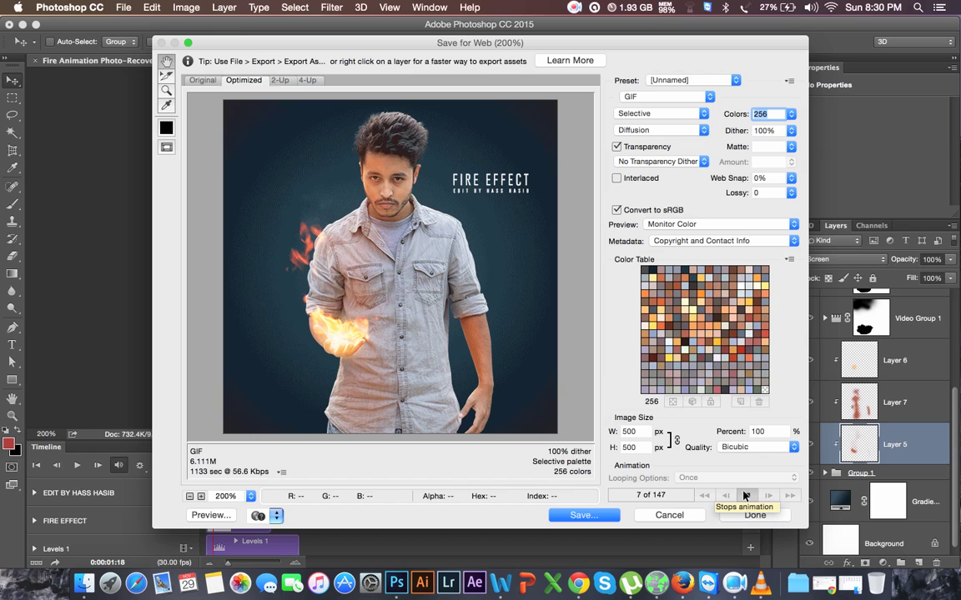
click(746, 495)
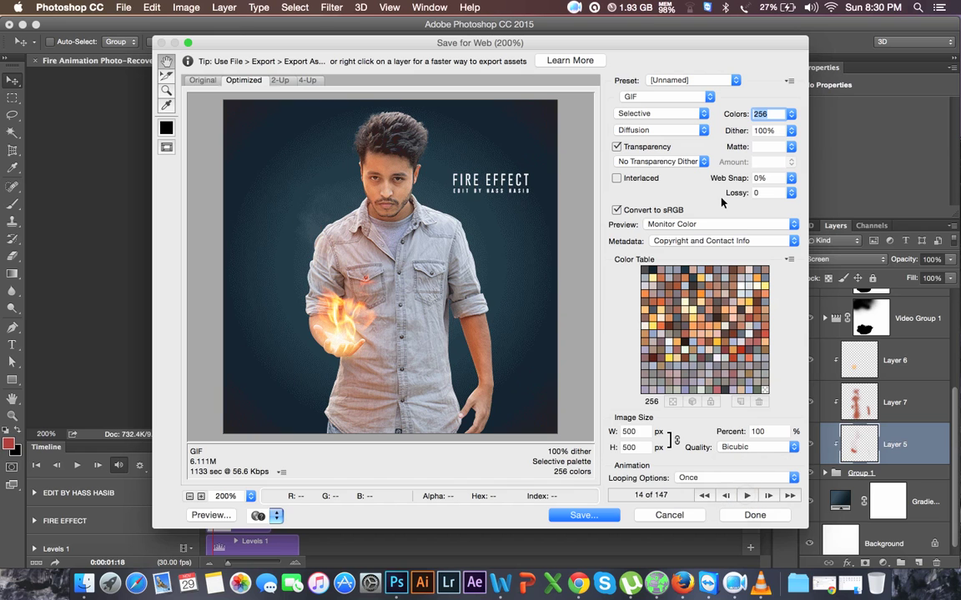
Keep GIF as the format, set looping to Forever, and save the optimized GIF.
click(648, 97)
click(630, 95)
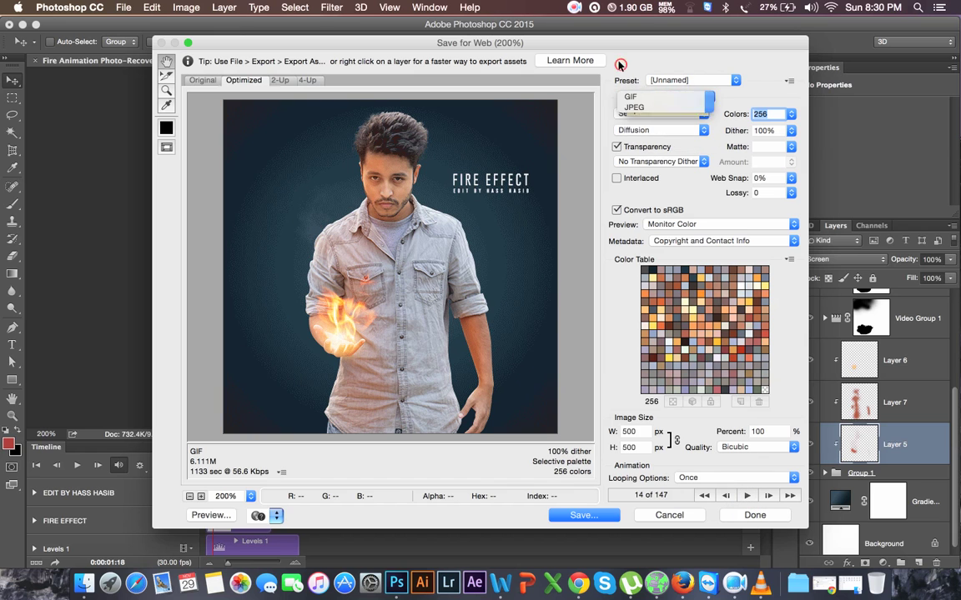
click(630, 96)
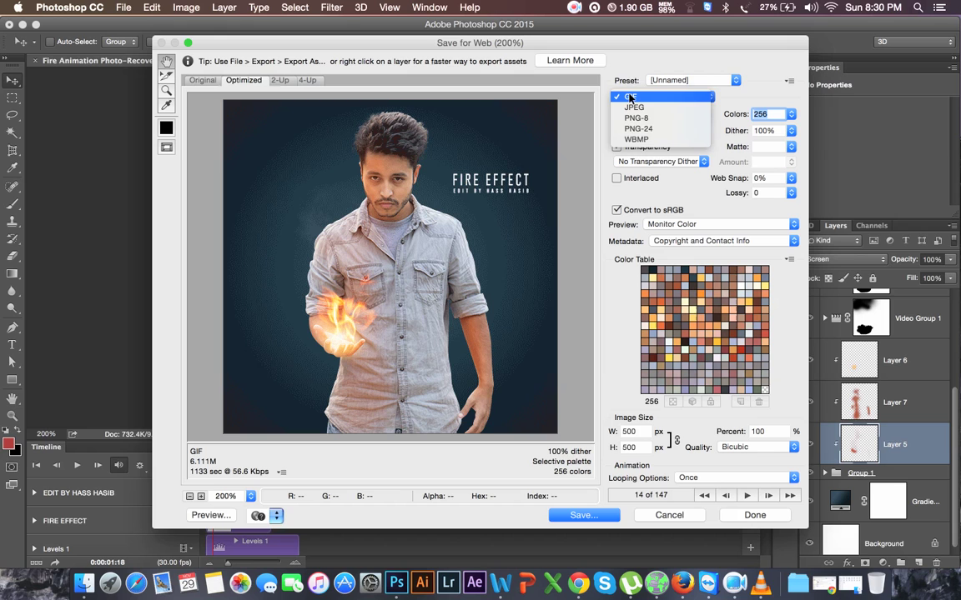
click(629, 96)
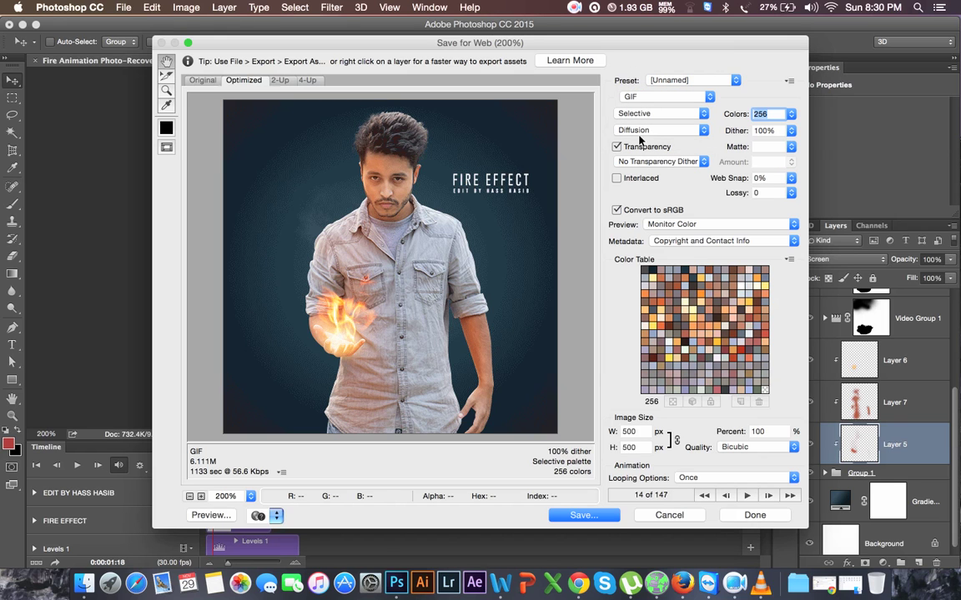
click(707, 479)
click(692, 489)
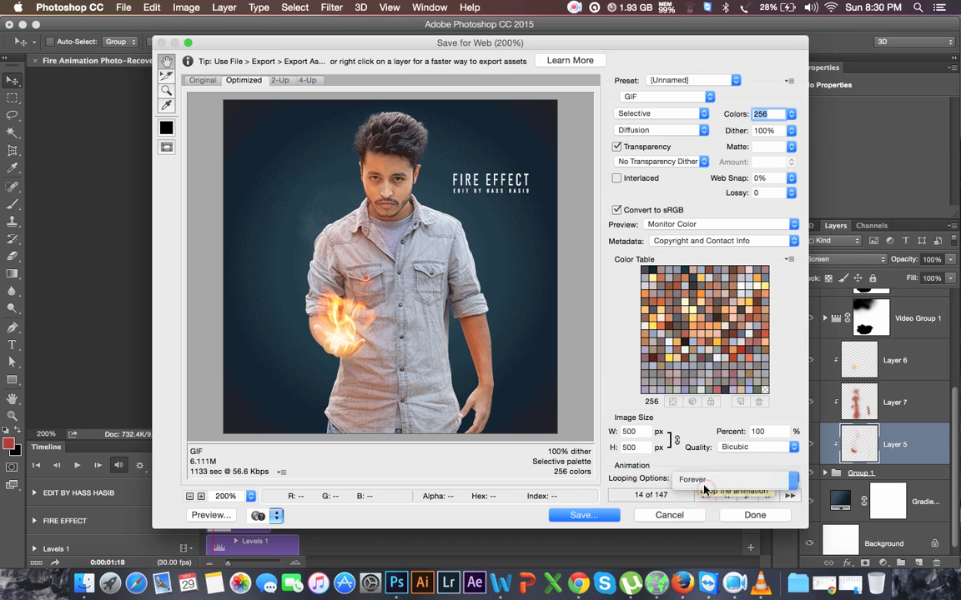
click(693, 479)
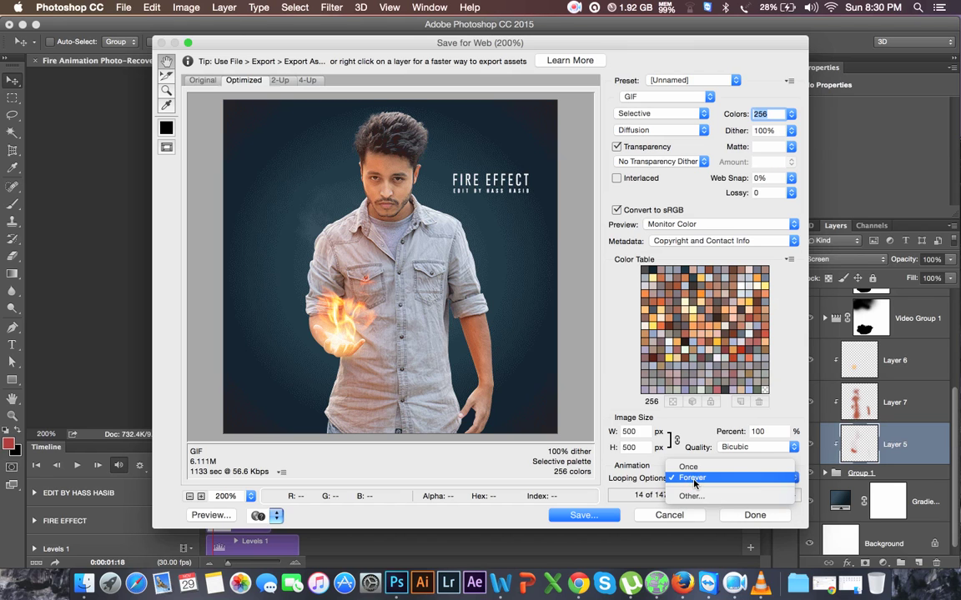
click(695, 478)
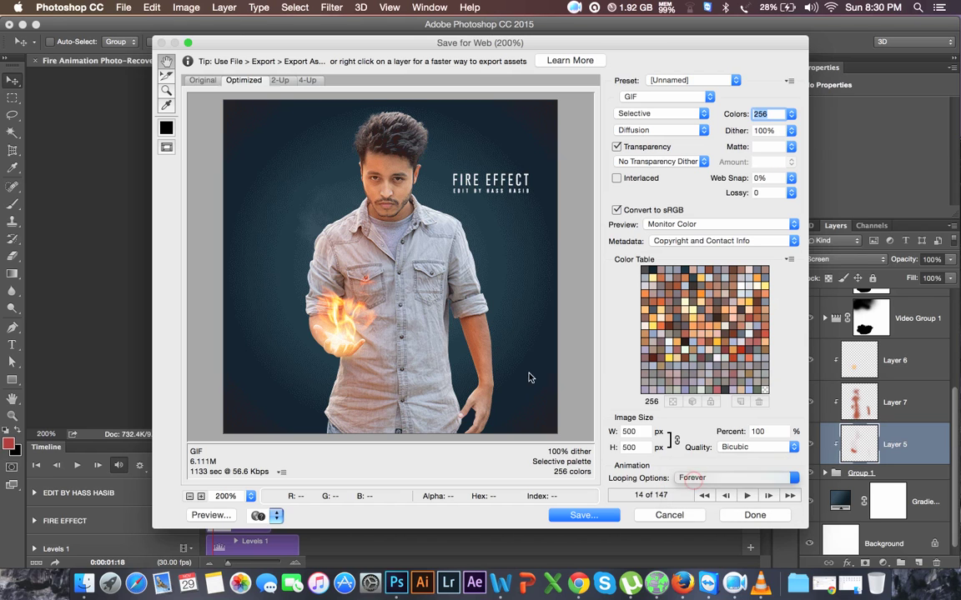
click(202, 79)
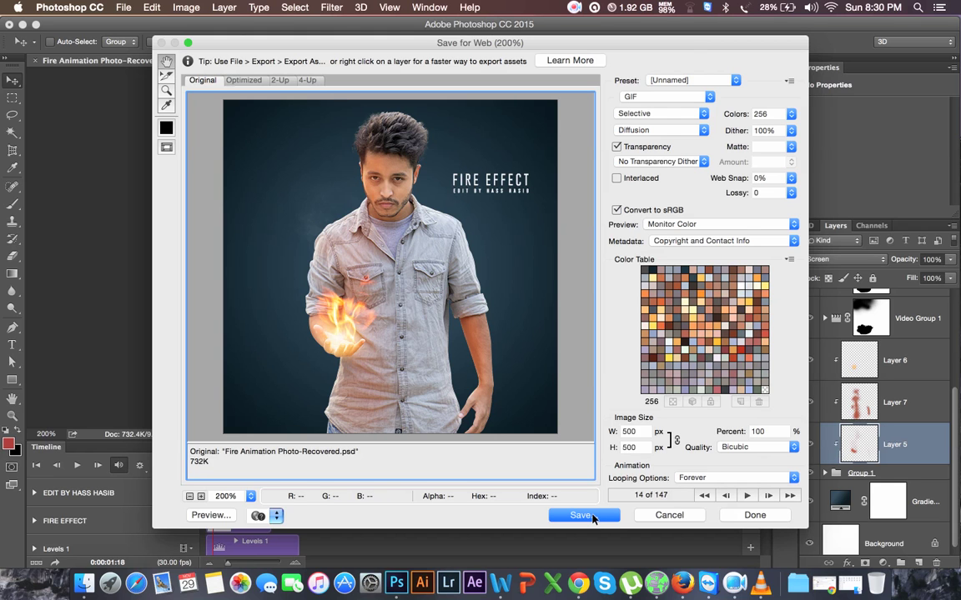
click(592, 517)
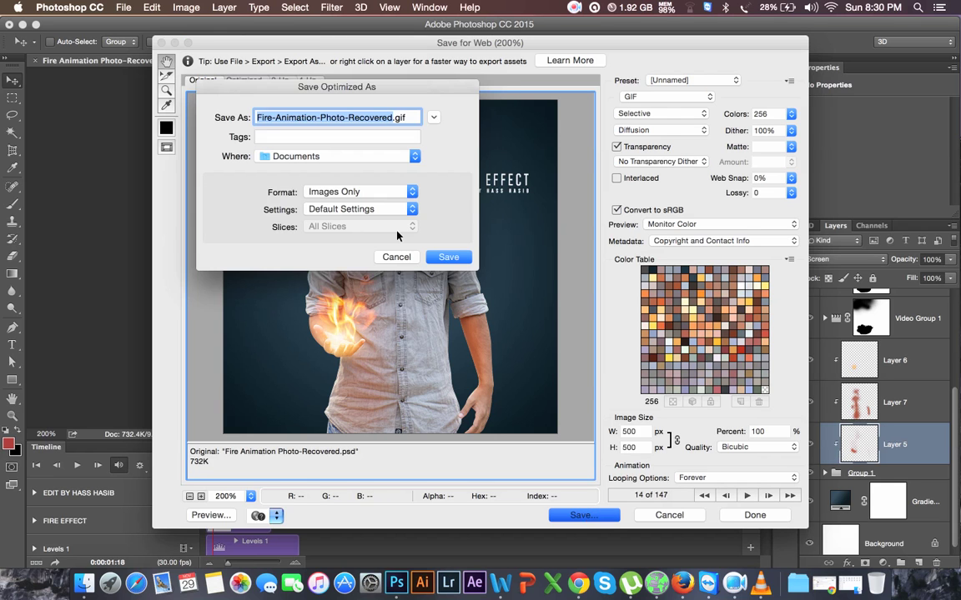
Save Fire-Animation-Photo-Recovered.gif to the Desktop.
click(292, 156)
click(301, 290)
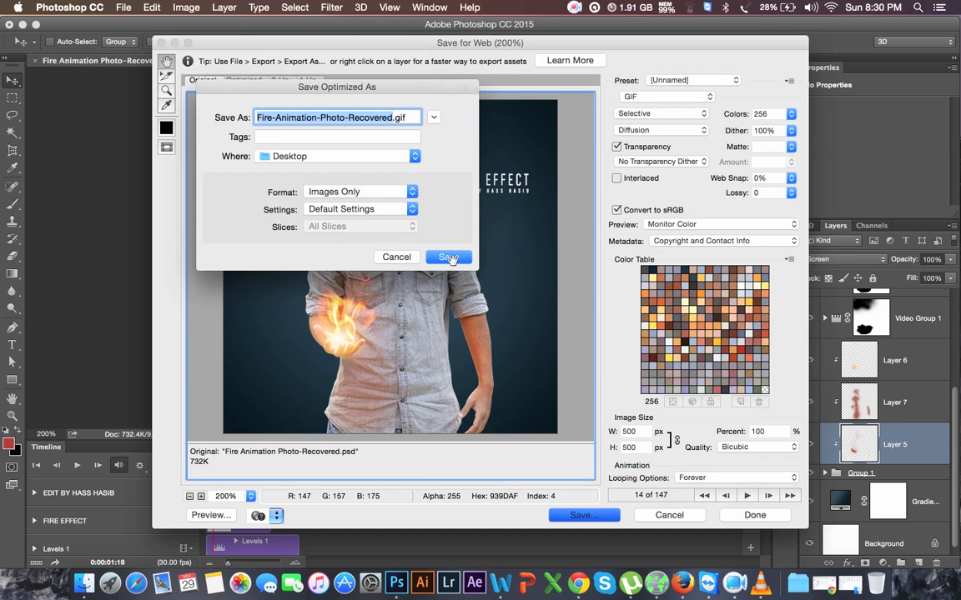
click(449, 258)
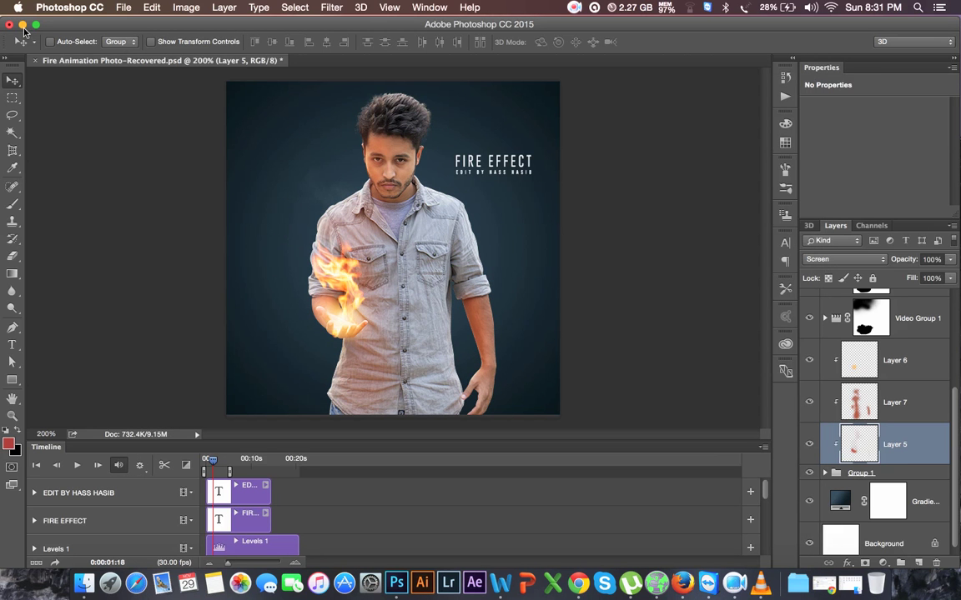
Minimize Photoshop and open the Desktop GIF in Google Chrome.
click(22, 24)
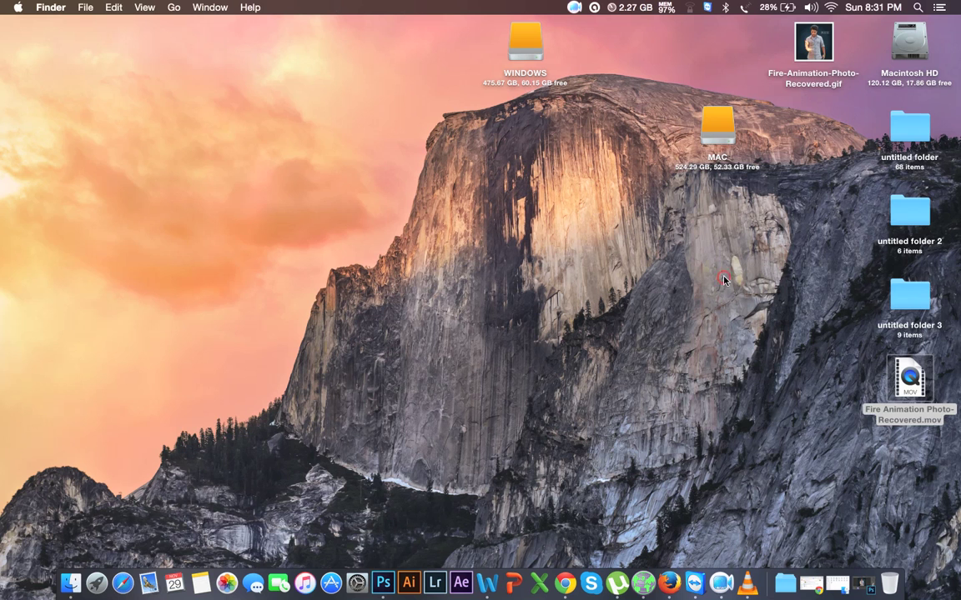
click(815, 46)
mouse_move(815, 46)
mouse_down()
mouse_move(562, 307)
mouse_move(438, 221)
mouse_up()
right_click(438, 221)
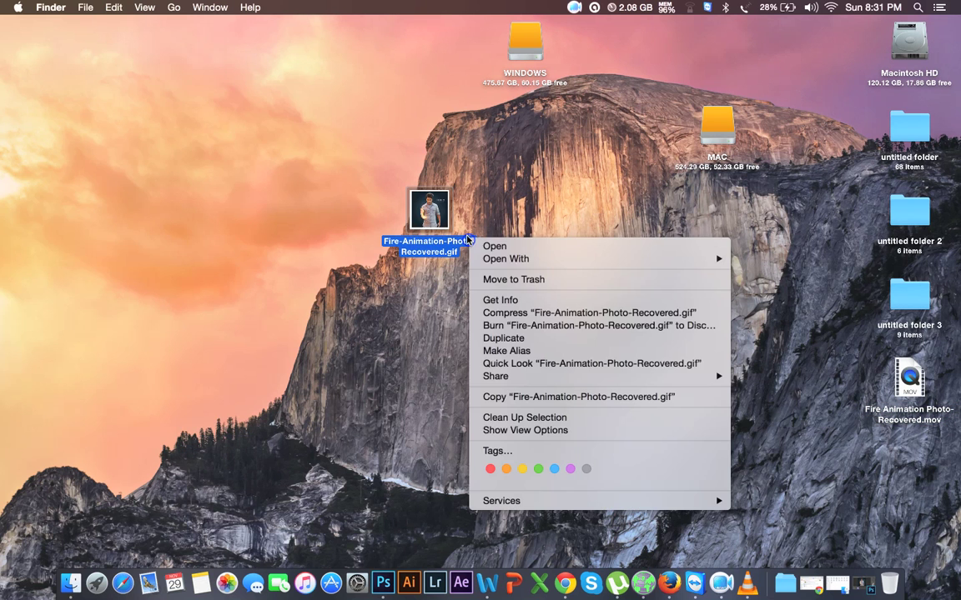
right_click(438, 219)
mouse_move(473, 237)
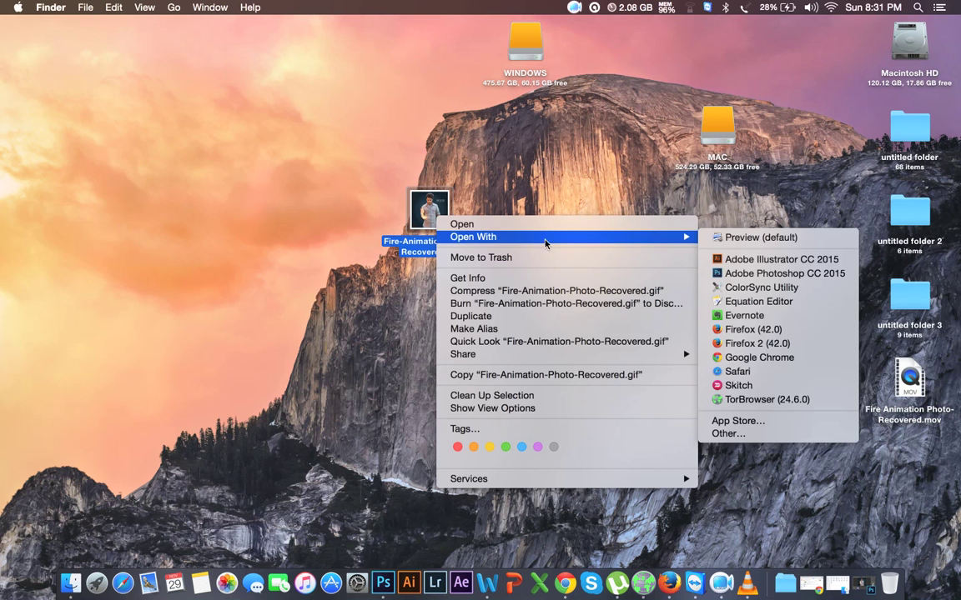
click(750, 356)
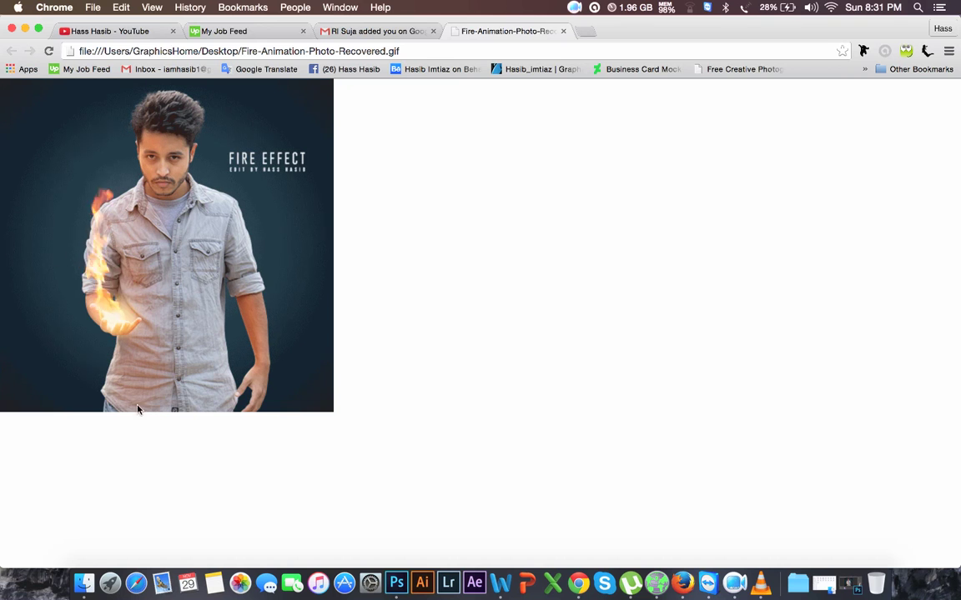
Minimize Chrome after watching the looping fire GIF play.
click(25, 28)
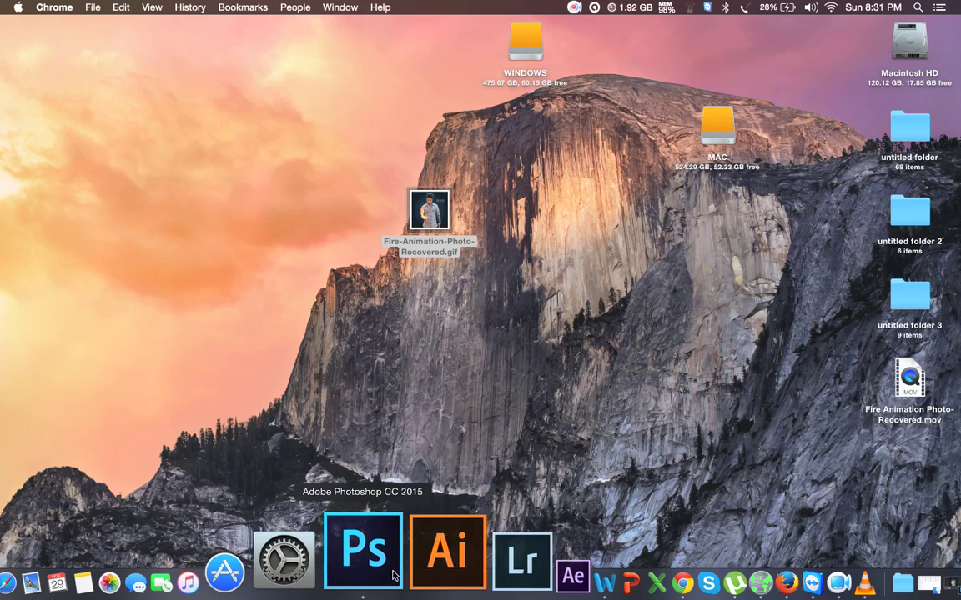
Bring Photoshop back and shrink the Timeline panel so the whole fire image is visible.
click(337, 557)
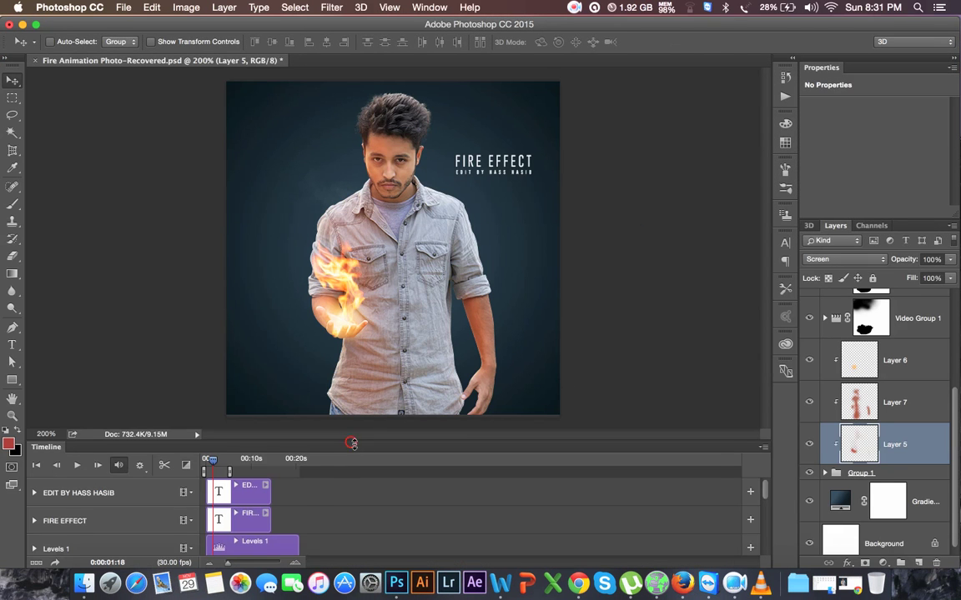
drag(353, 444, 352, 477)
drag(348, 340, 352, 314)
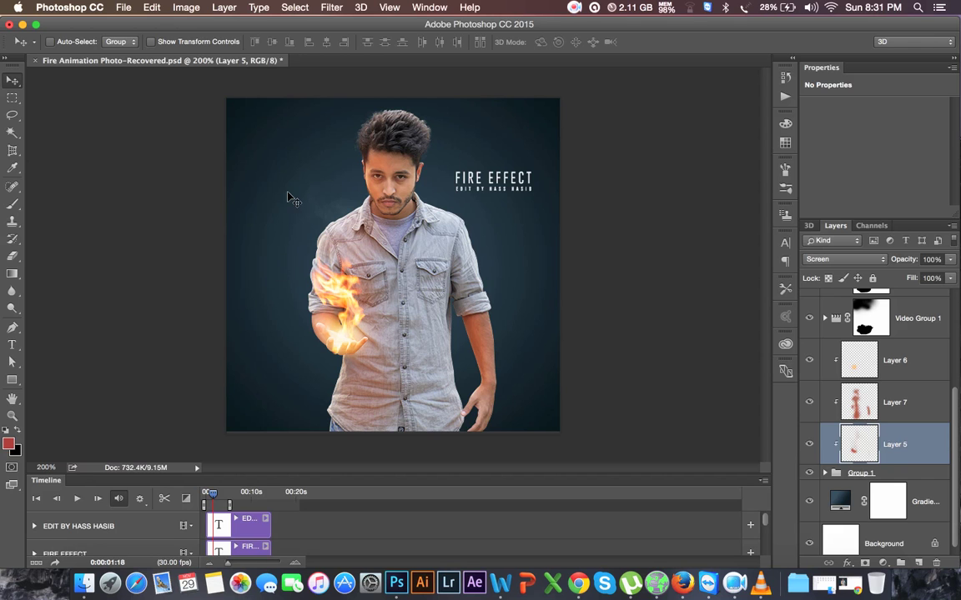
click(573, 8)
click(587, 26)
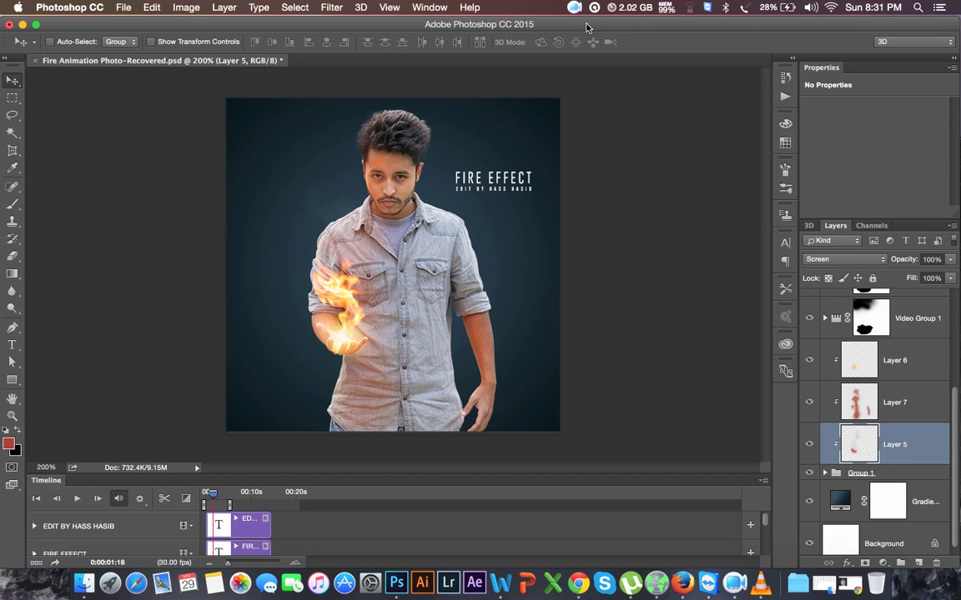